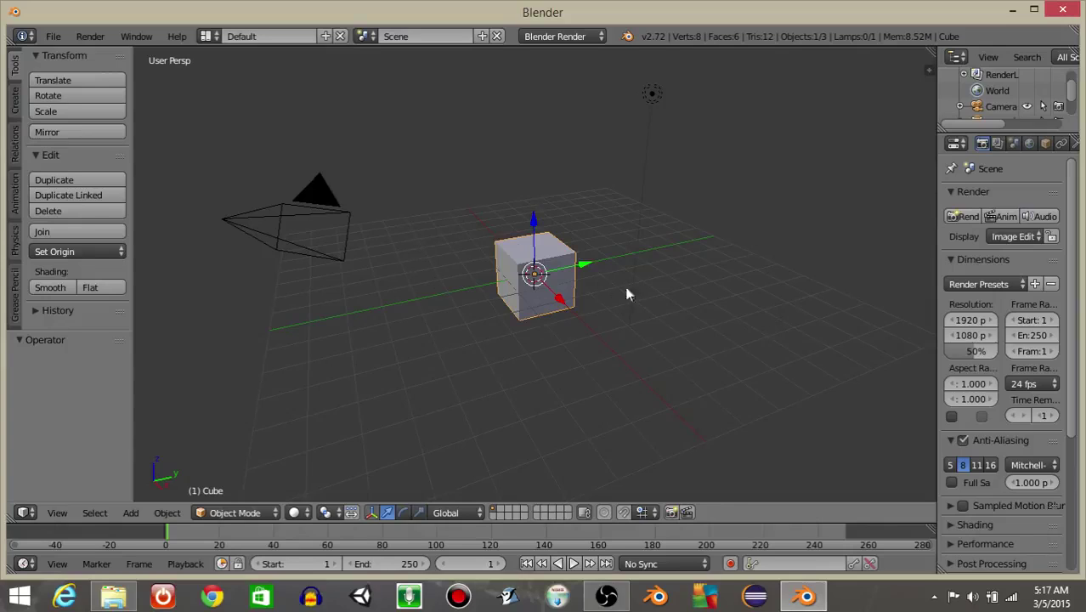
Delete the default lamp and camera with X, confirming each deletion.
right_click(653, 93)
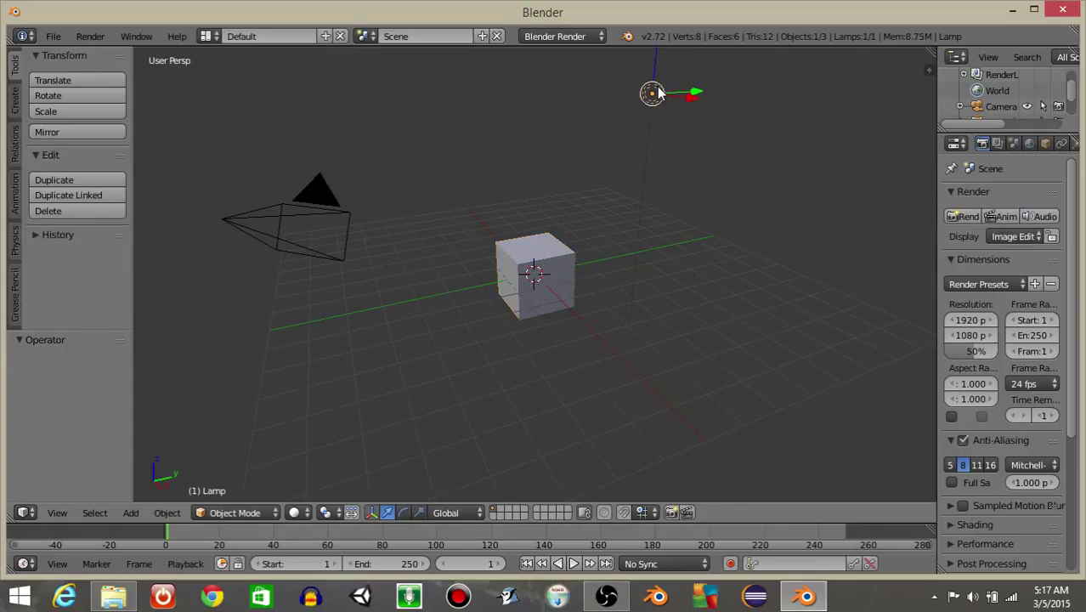
key(x)
click(653, 88)
right_click(292, 218)
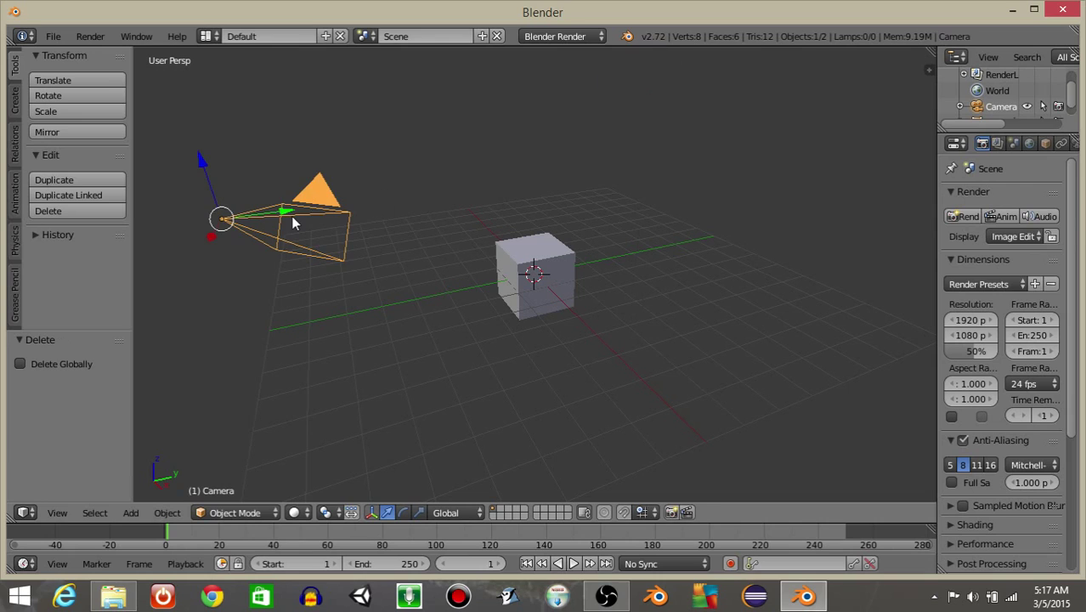
key(x)
click(291, 215)
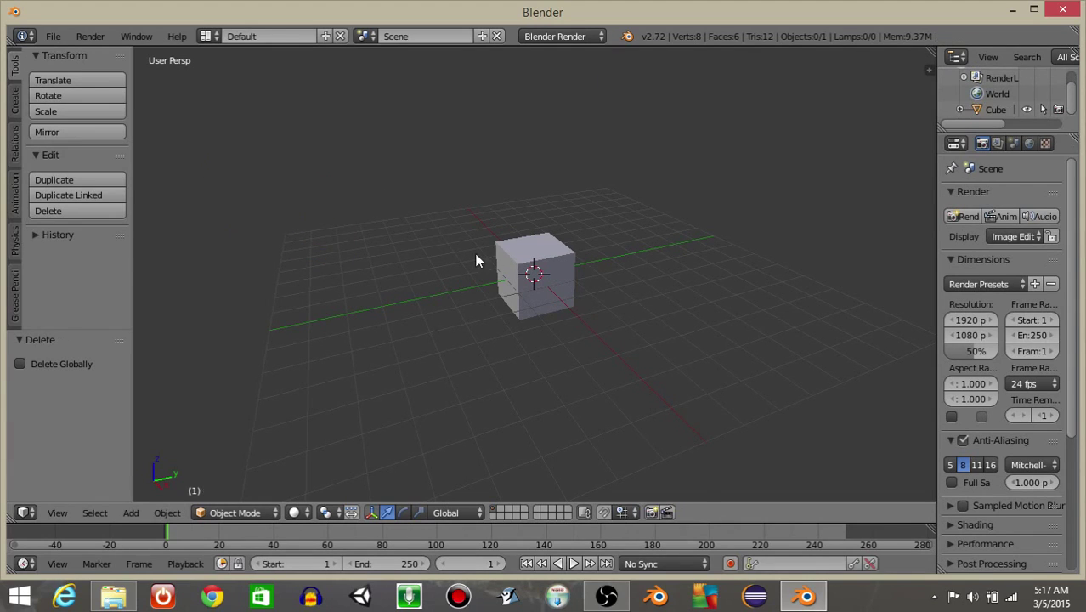
Flatten the cube vertically to a height of 0.102.
right_click(566, 262)
key(KP_7)
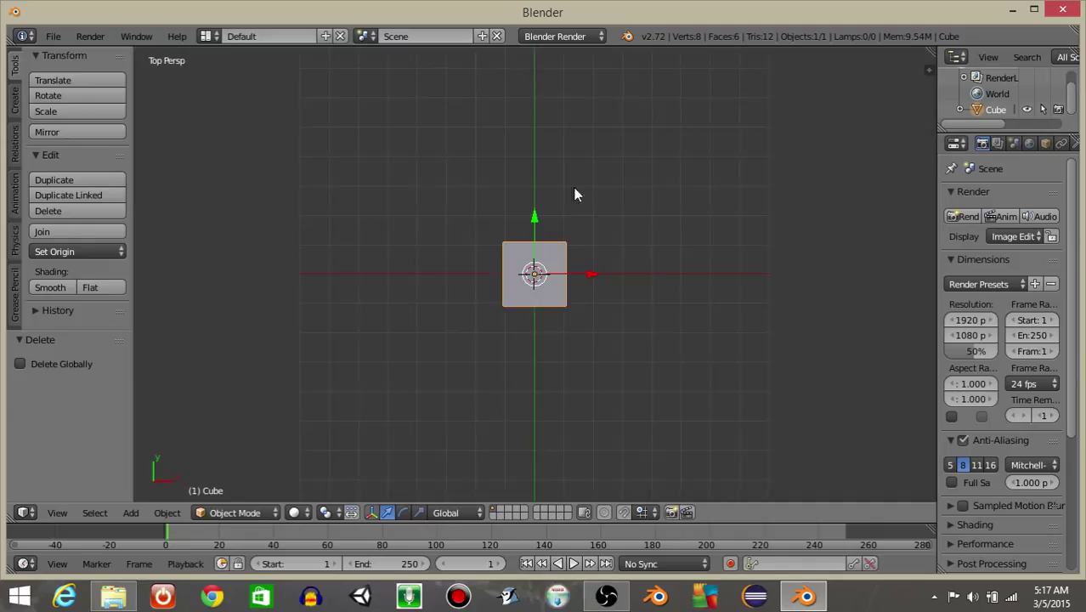
middle_drag(574, 195, 552, 321)
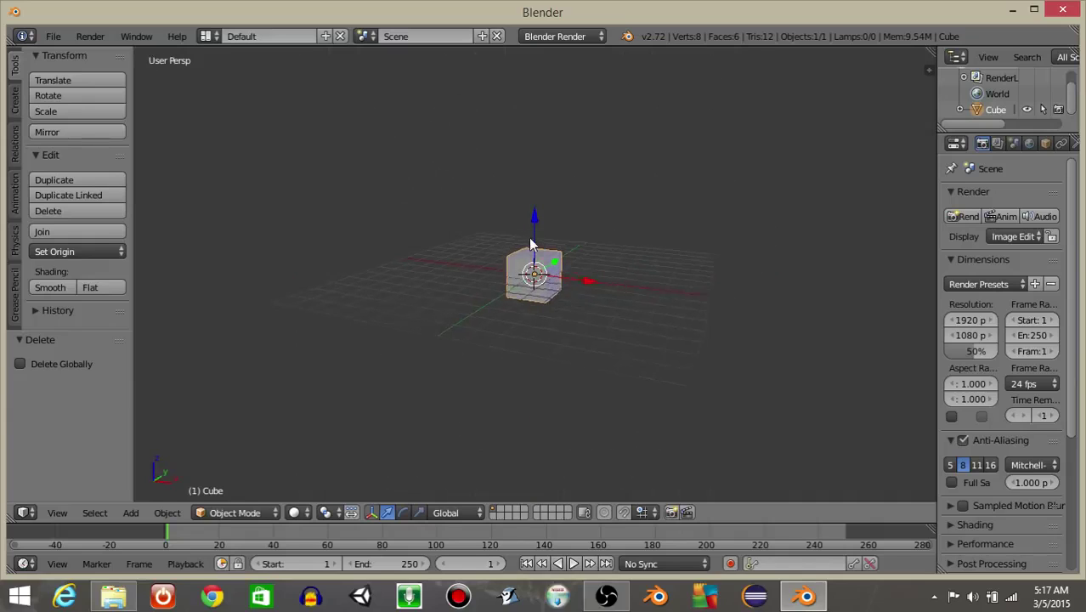
click(553, 323)
key(s)
key(z)
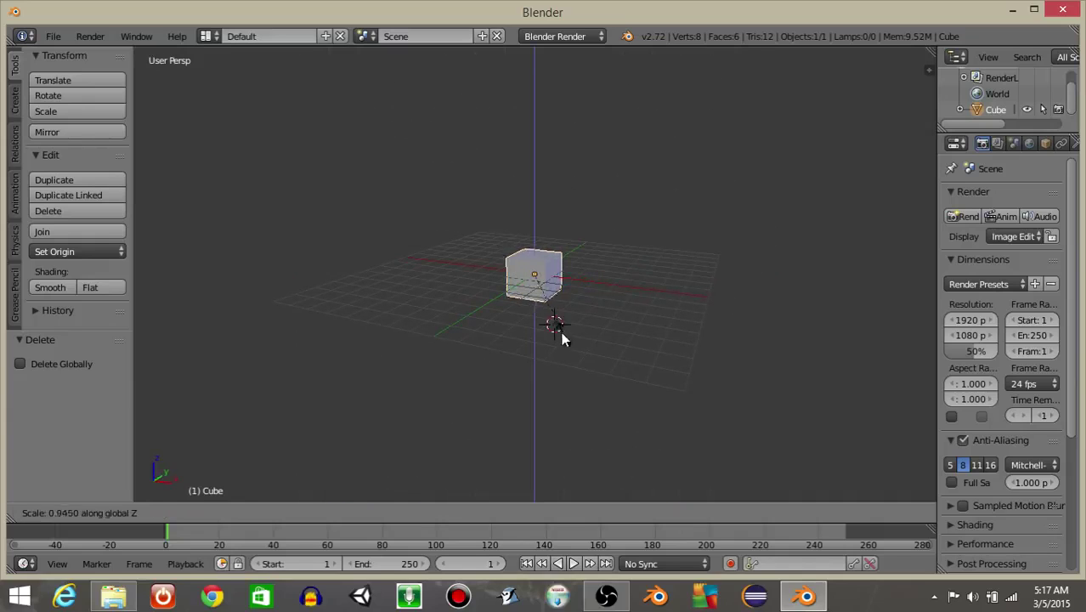
click(537, 287)
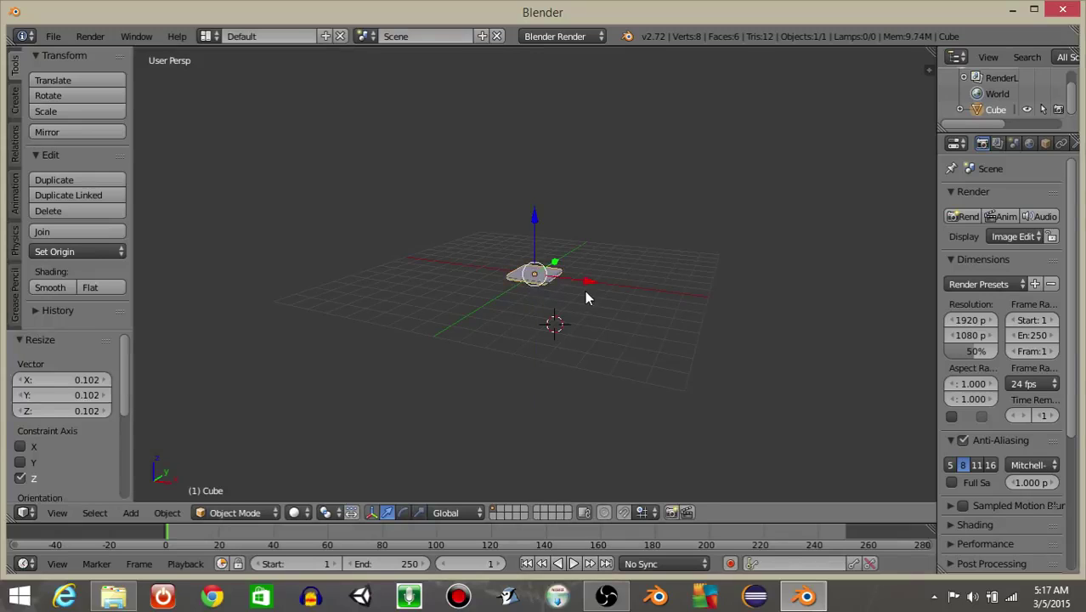
Stretch the slab 10× along X and Y, then shorten Y to 7.133.
key(KP_7)
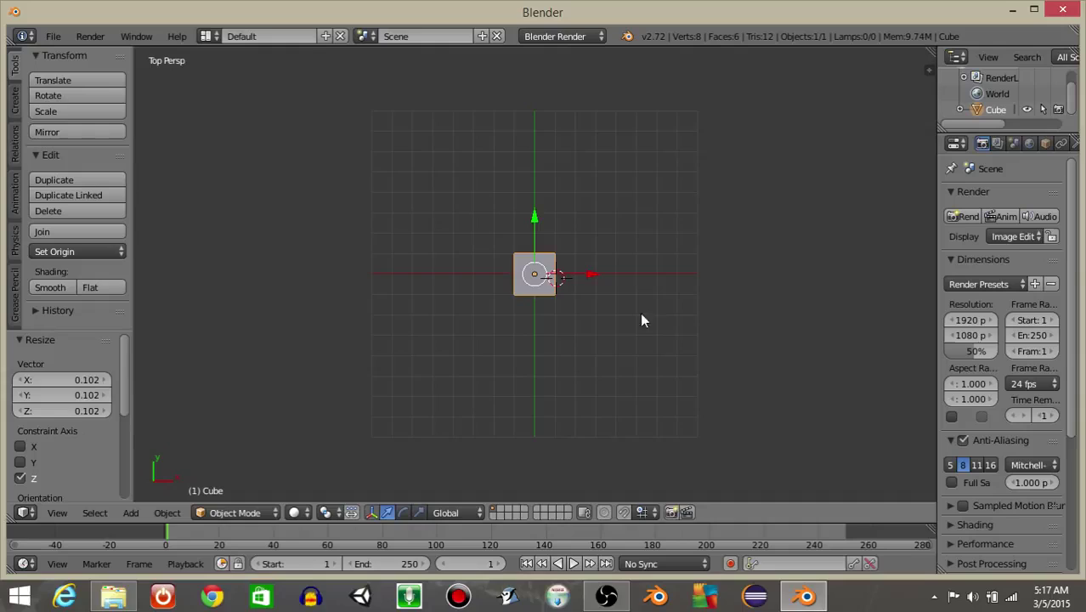
key(s)
text(x)
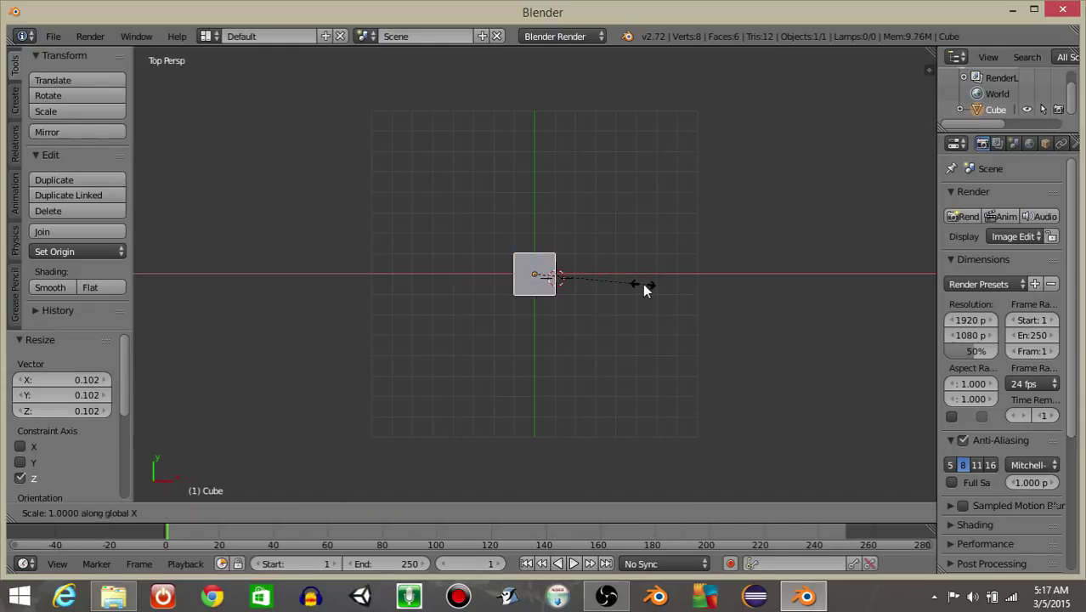
text(10)
key(Return)
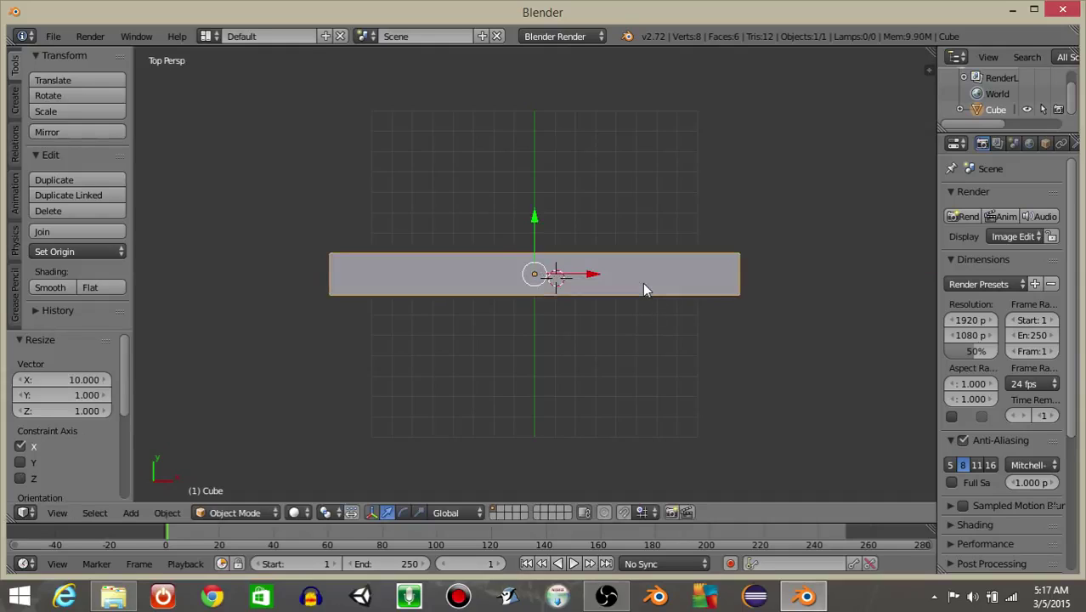
text(sy)
text(10)
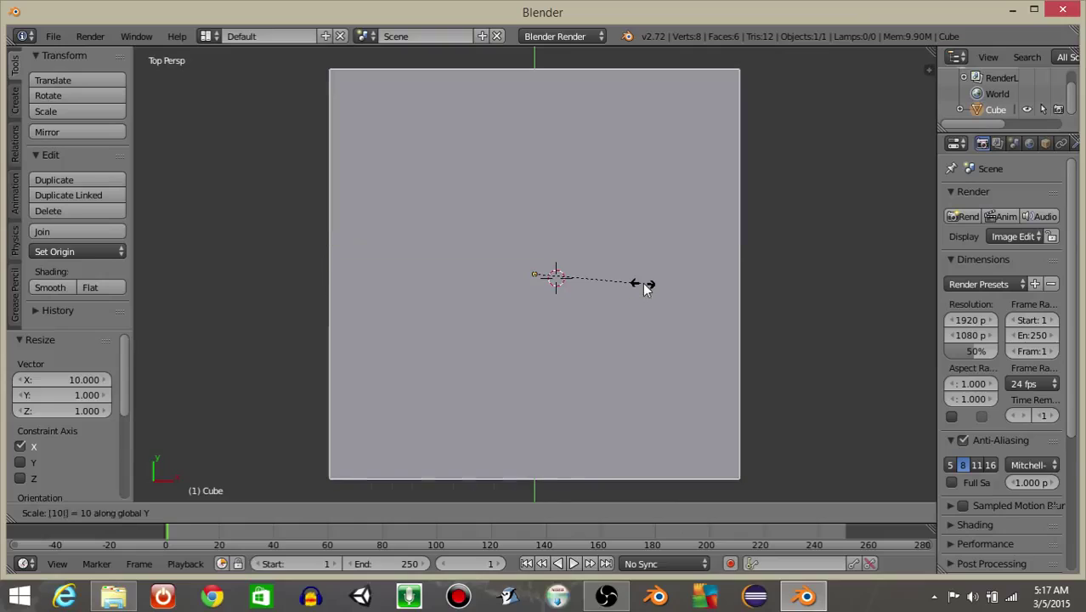
key(Return)
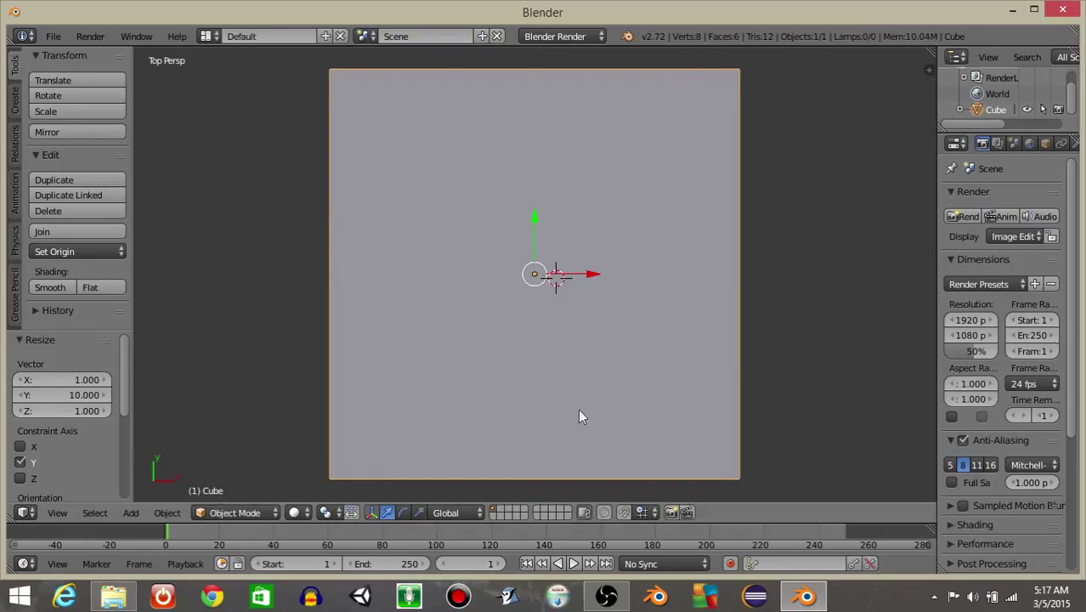
key(s)
key(y)
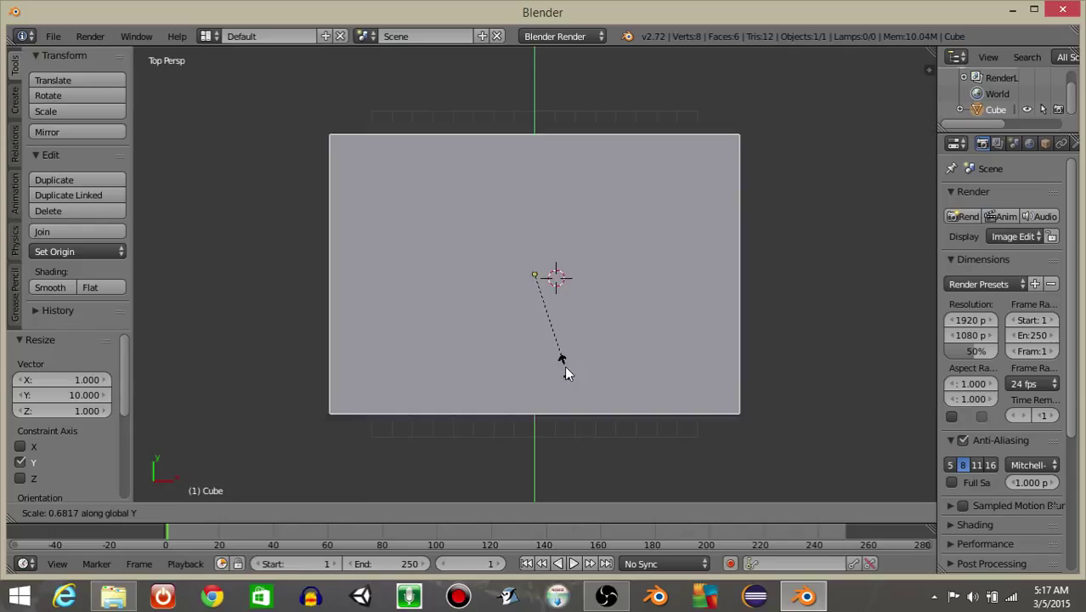
click(565, 372)
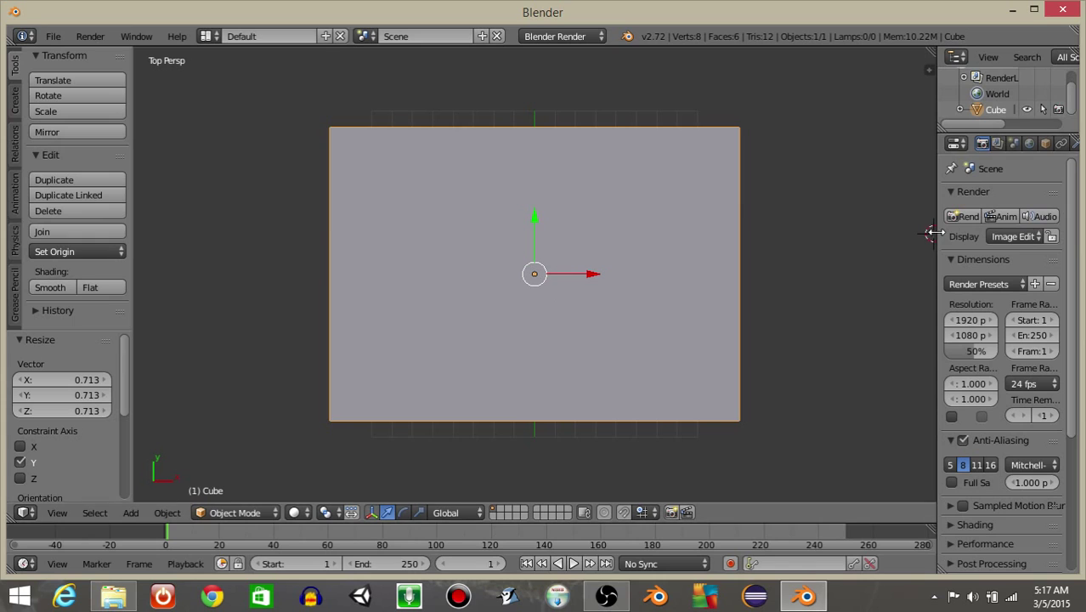
Rename the slab to 'grid' in the Object properties.
drag(934, 234, 757, 236)
click(871, 145)
click(840, 198)
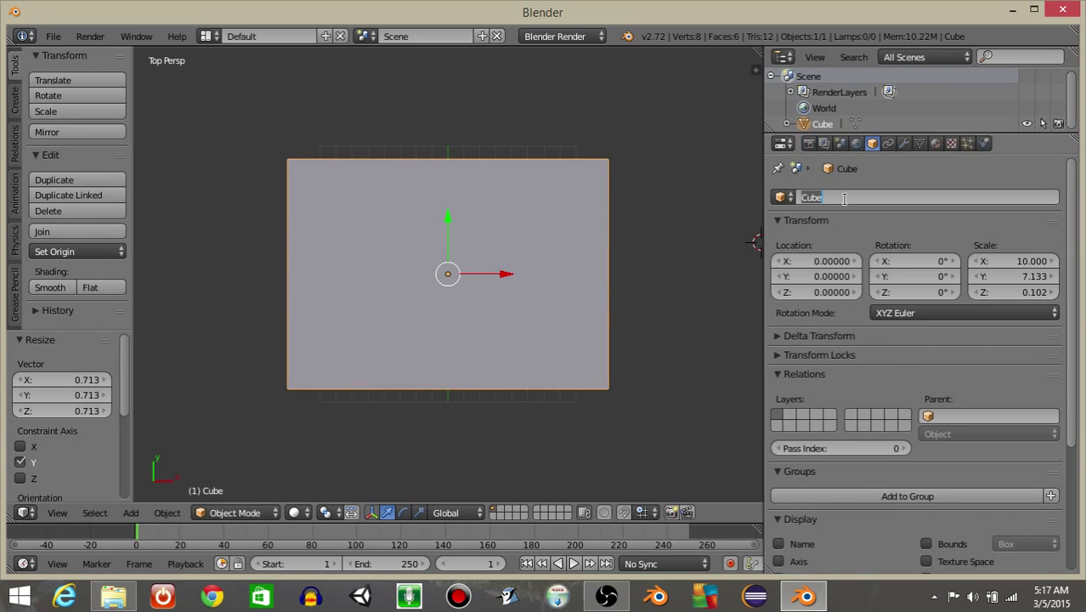
text(grid)
key(Return)
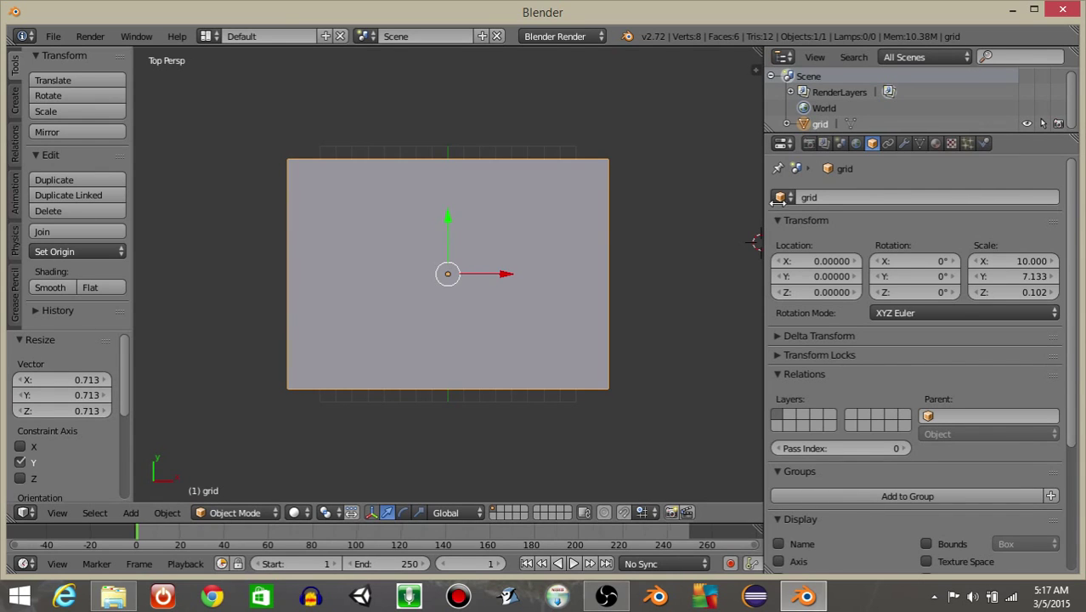
drag(763, 204, 977, 204)
Enter Edit Mode and subdivide the slab four times into a 1,538-vertex mesh.
click(231, 512)
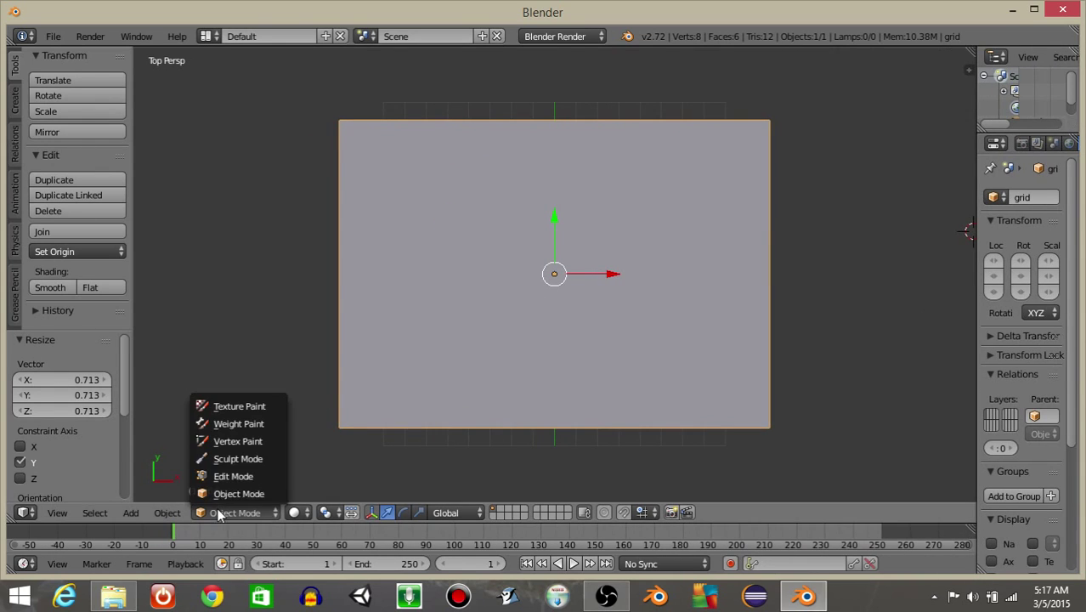
click(231, 473)
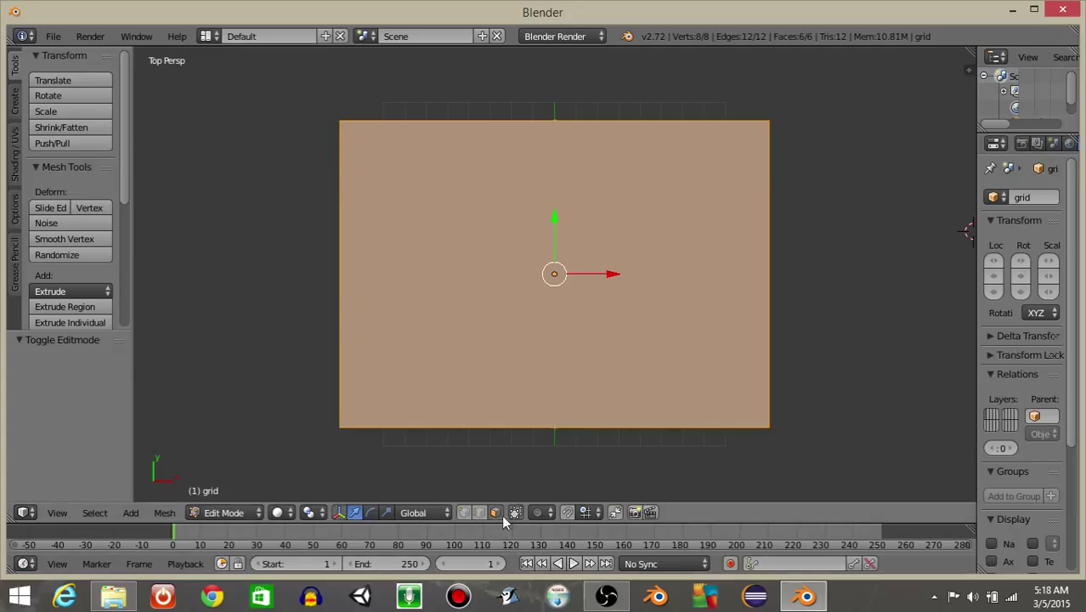
key(w)
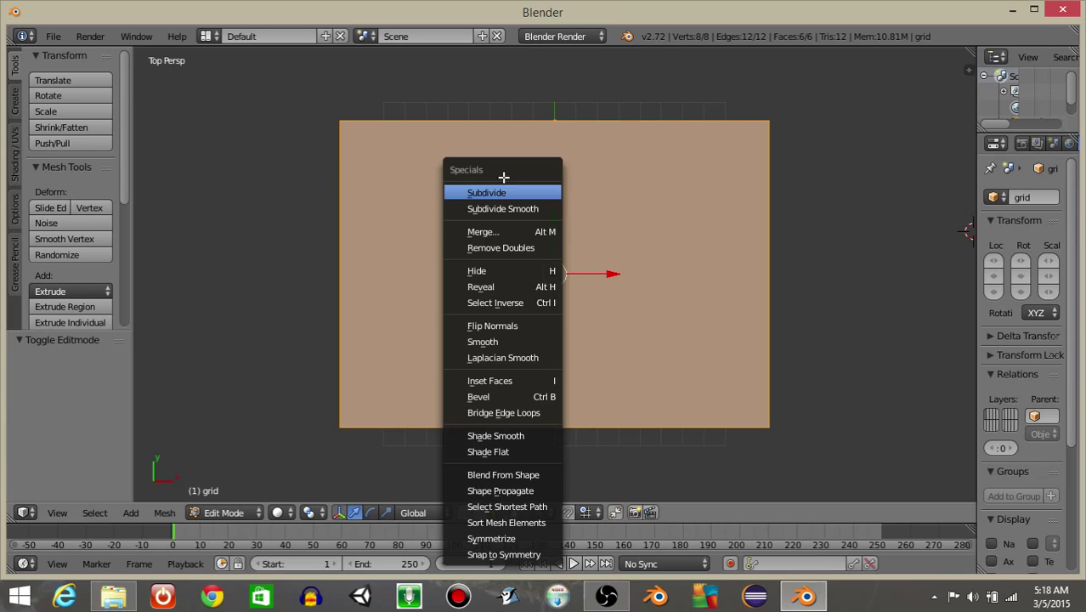
click(504, 191)
key(w)
click(504, 190)
key(w)
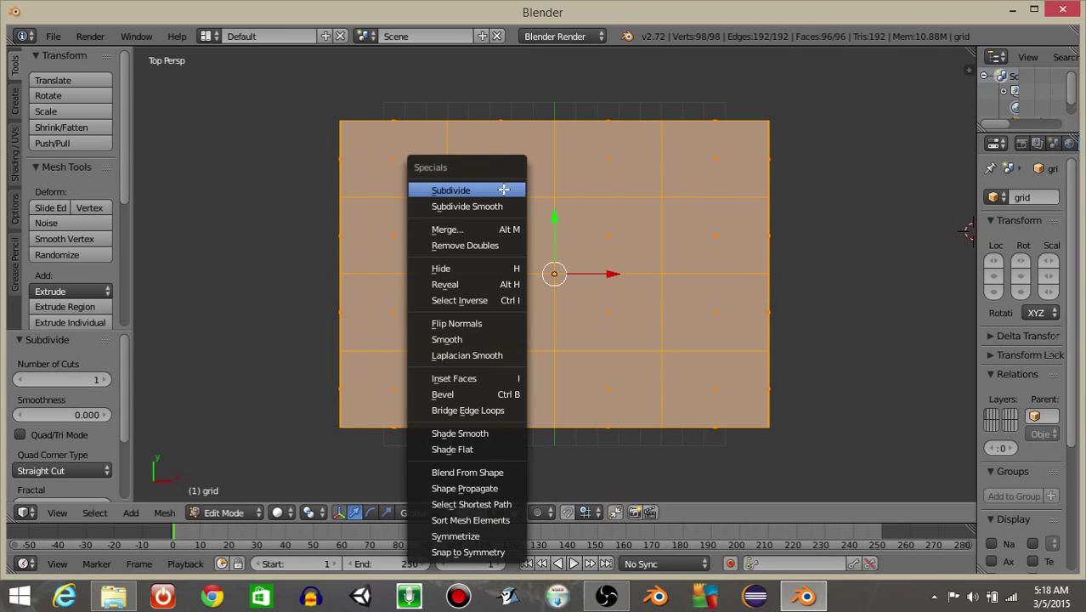
click(504, 190)
key(w)
click(504, 191)
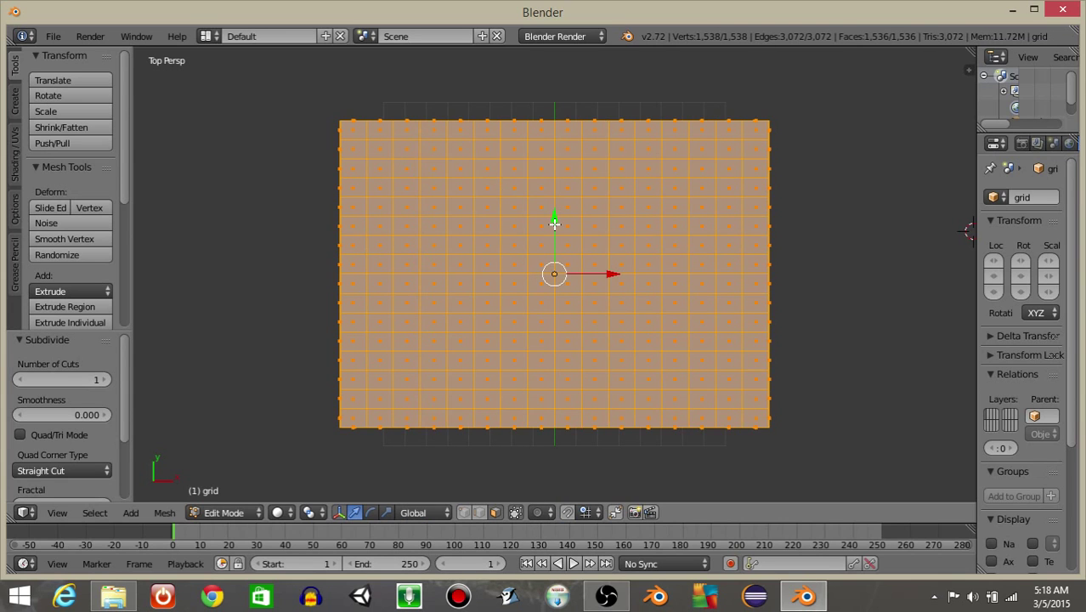
Deselect all, return to Object Mode, and make the grid's Material diffuse colour blue.
key(a)
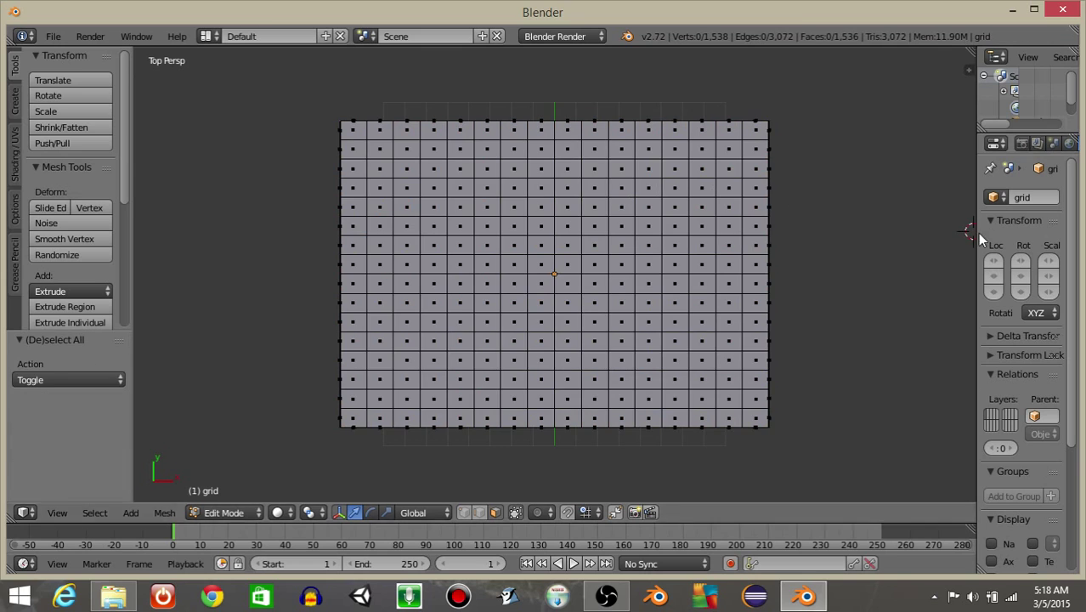
click(209, 519)
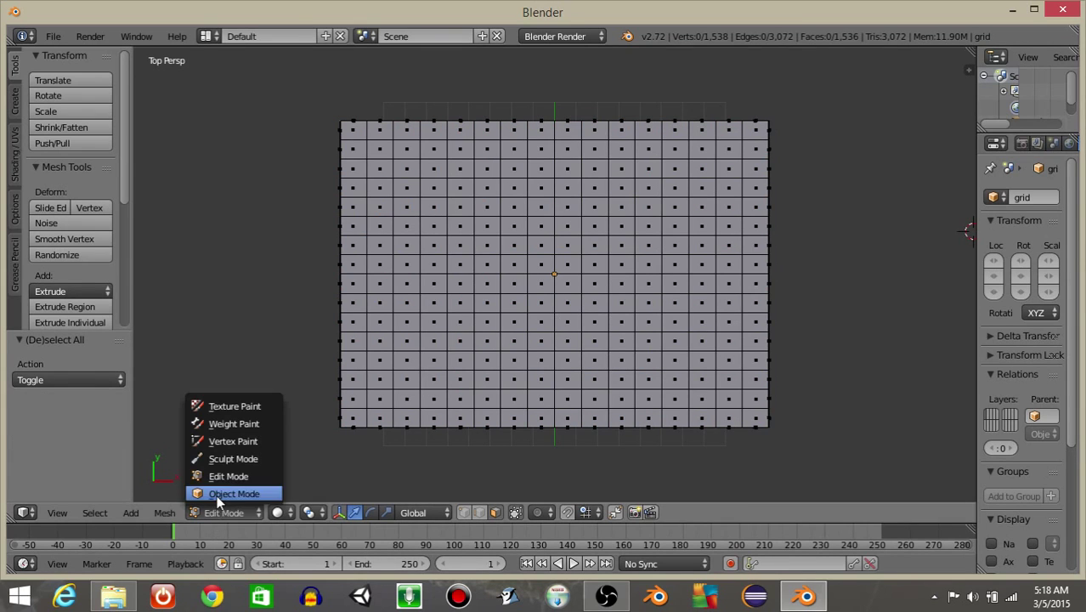
click(216, 495)
drag(976, 280, 608, 255)
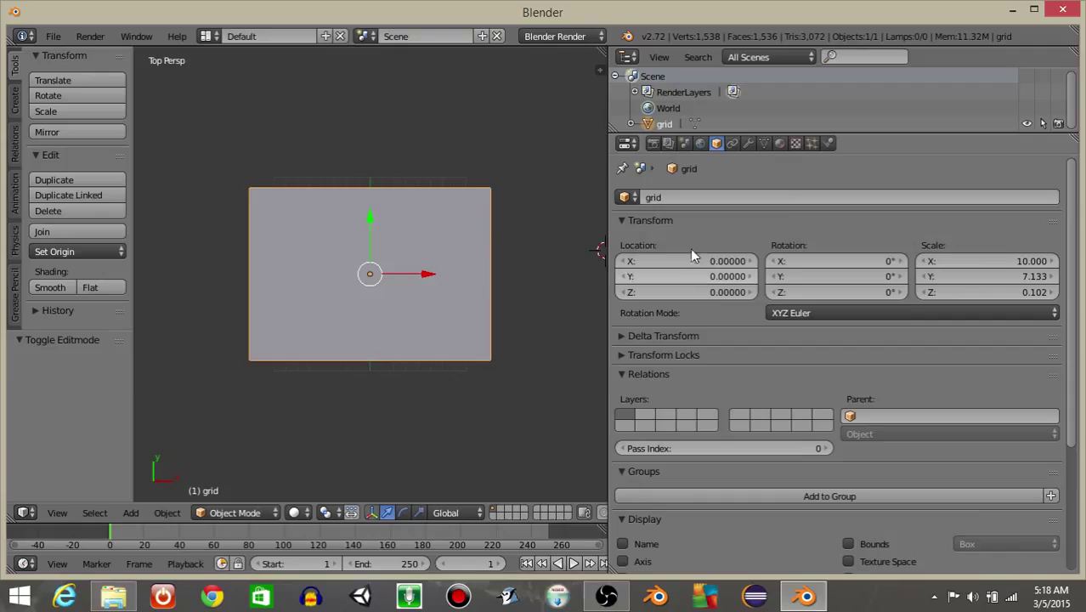
click(780, 143)
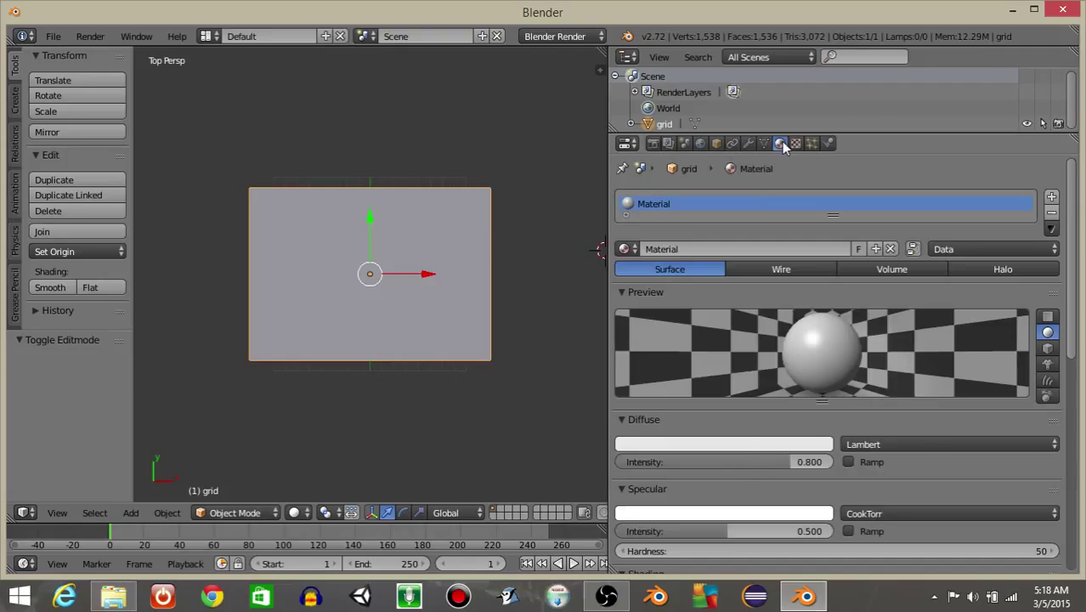
click(724, 444)
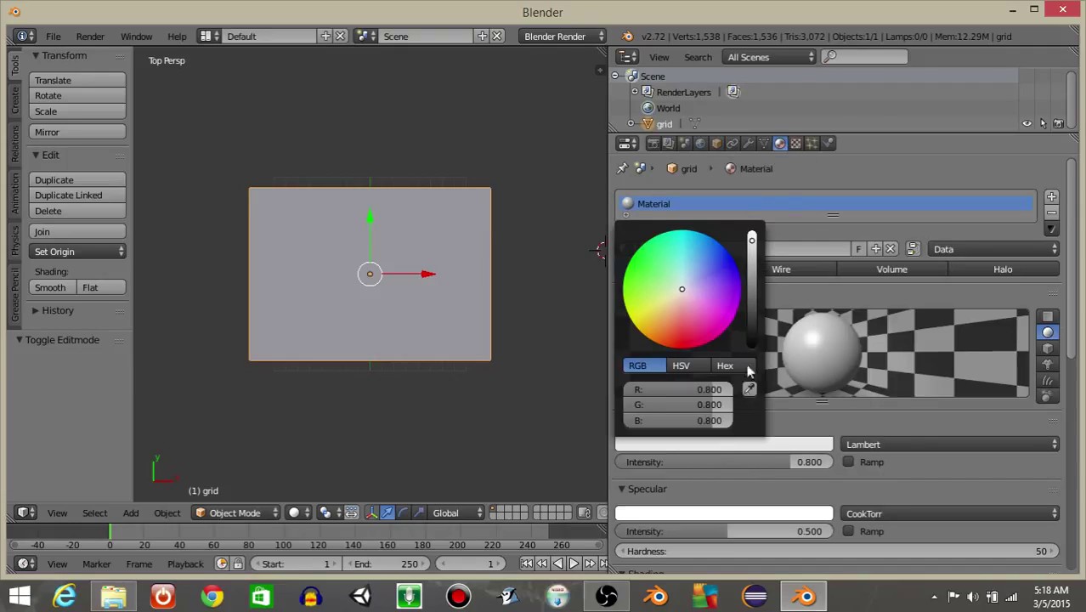
drag(690, 292, 732, 255)
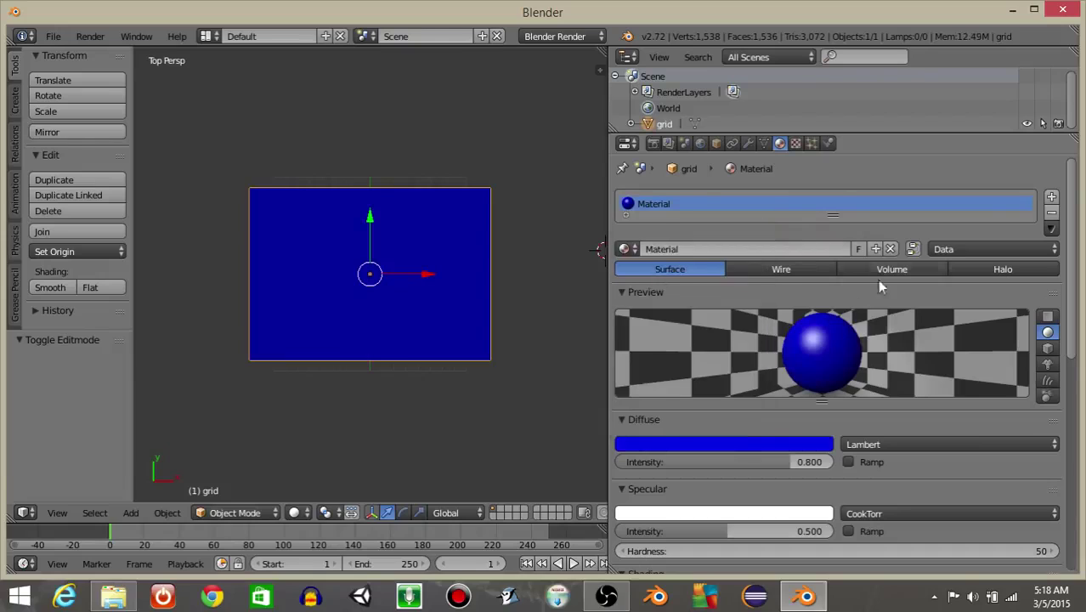
Add a second material slot holding a new red Material.001.
click(1051, 196)
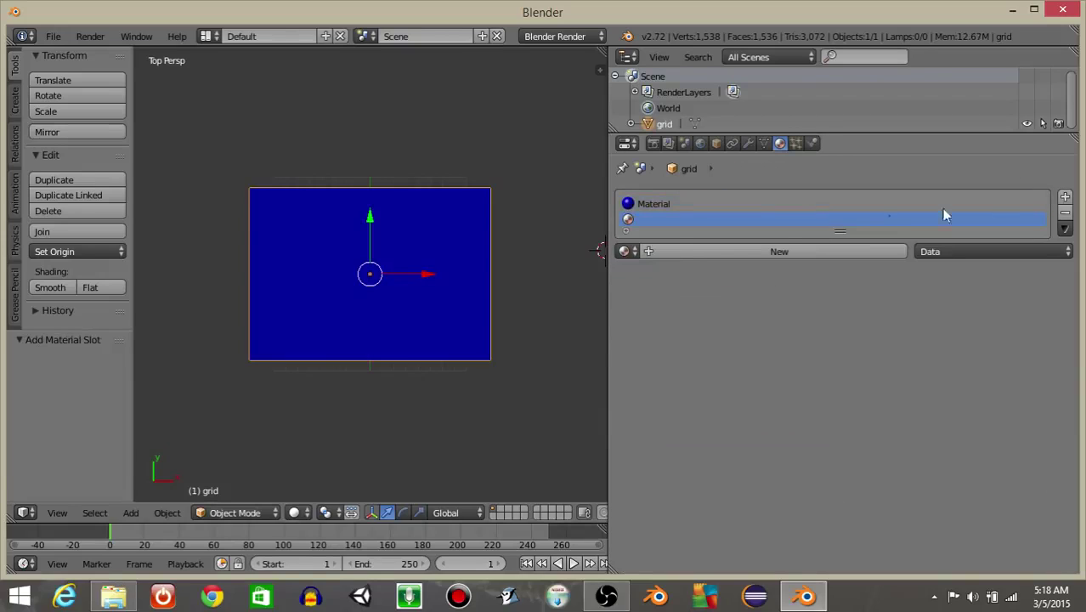
click(691, 252)
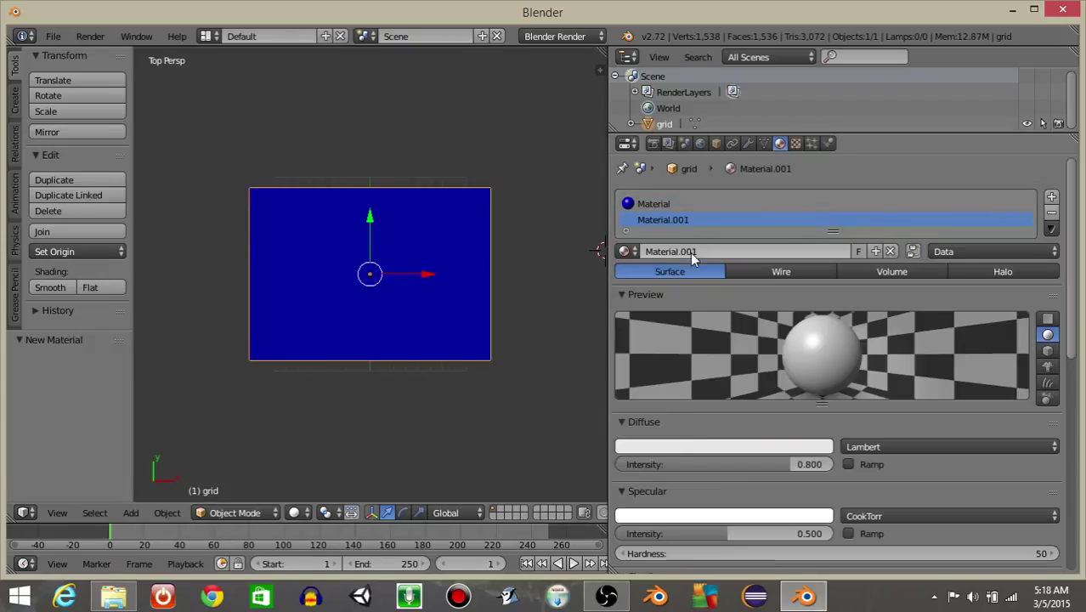
click(678, 446)
drag(679, 284, 681, 350)
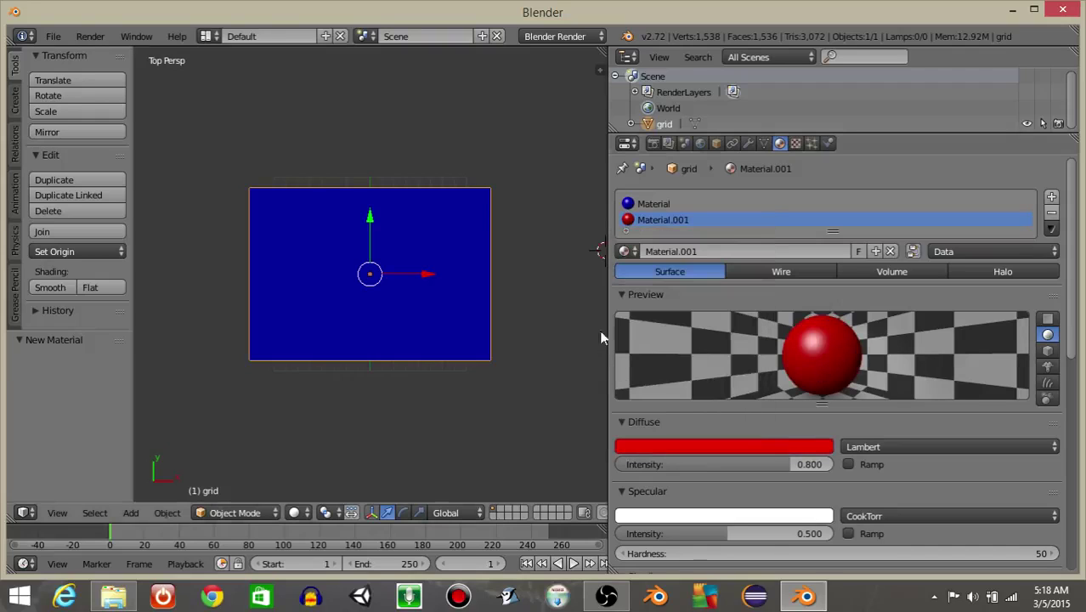
drag(609, 314, 761, 318)
Switch the grid into Edit Mode with nothing selected.
click(219, 510)
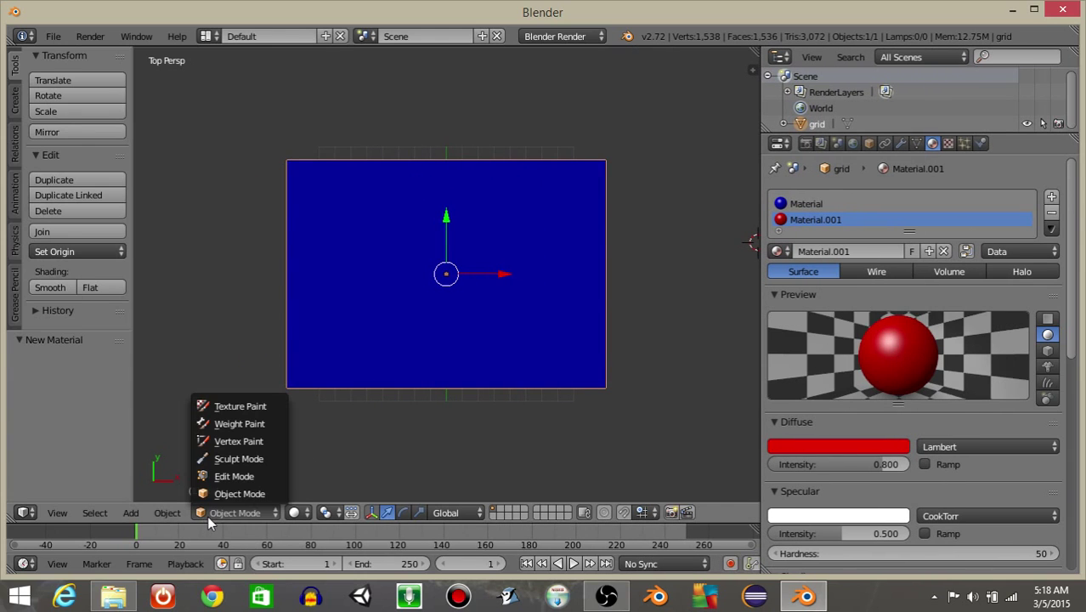
click(242, 475)
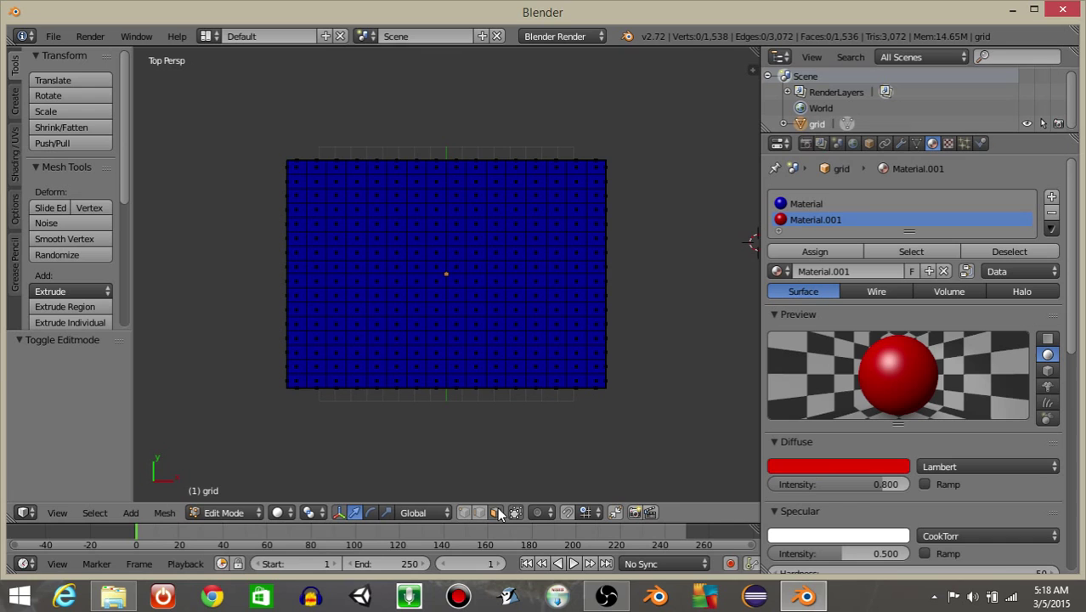
key(a)
key(a)
key(a)
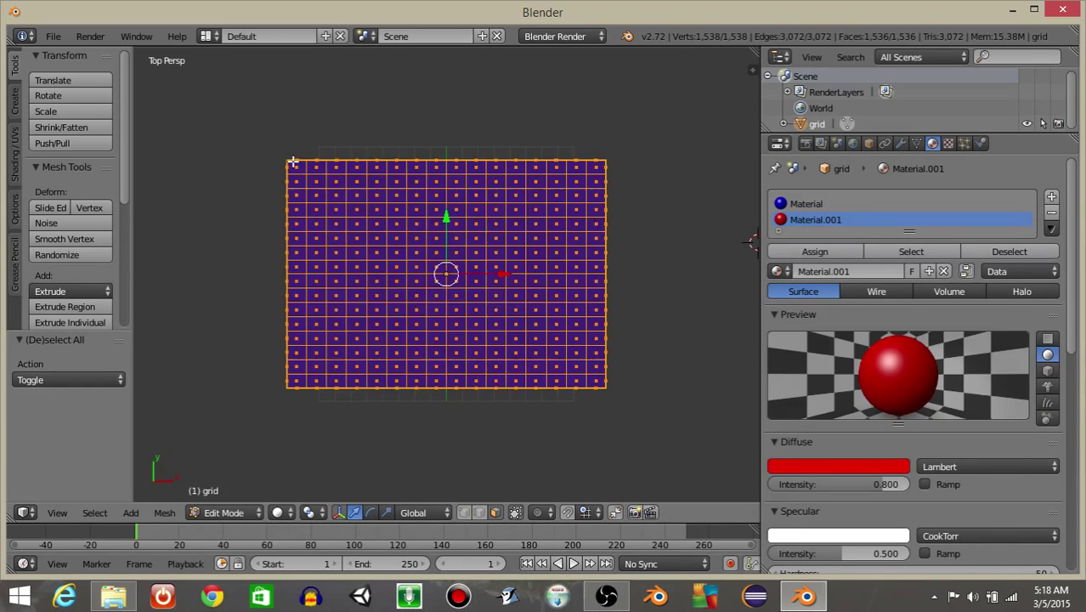
key(a)
Box-select the grid's left, bottom, top and right border rows of faces.
key(b)
drag(292, 164, 602, 383)
key(b)
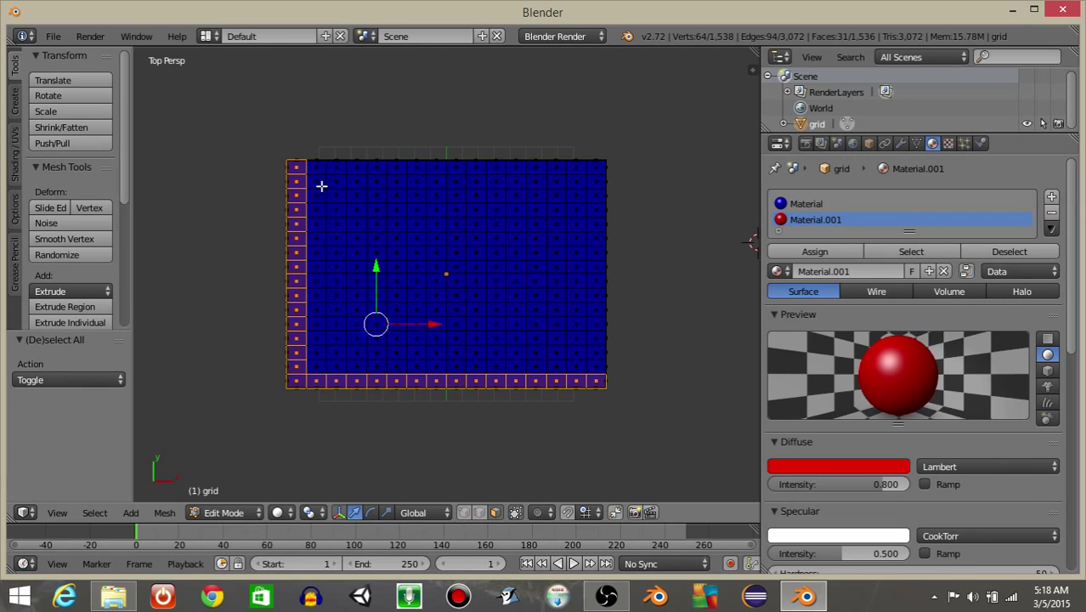
key(b)
drag(295, 164, 600, 383)
key(b)
scroll(463, 349, up, 2)
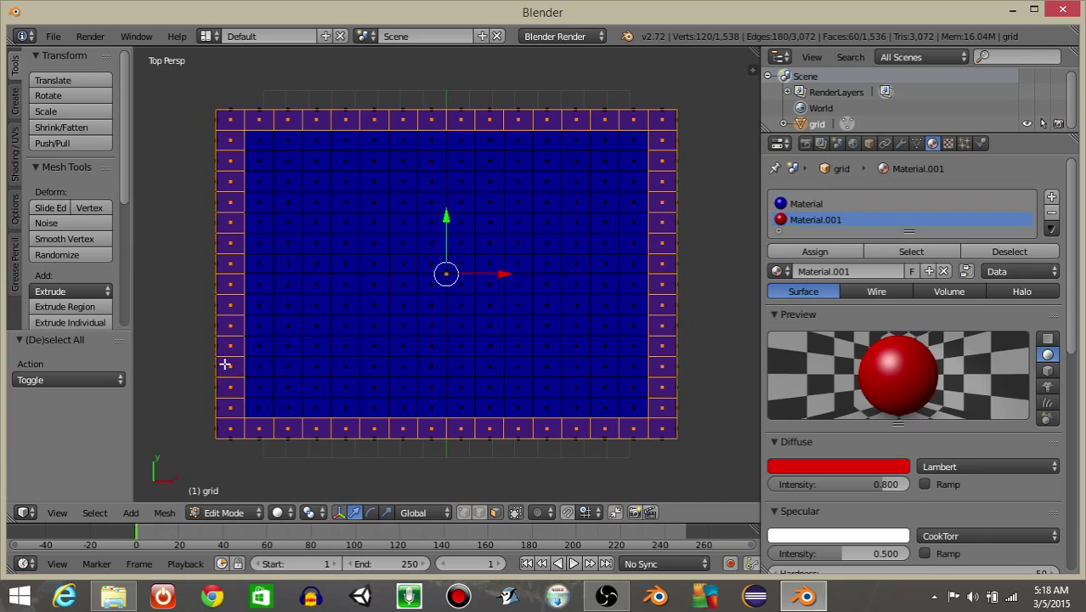
Box-select the lower maze wall rows off the left and right edges and in the middle.
key(b)
drag(224, 363, 416, 367)
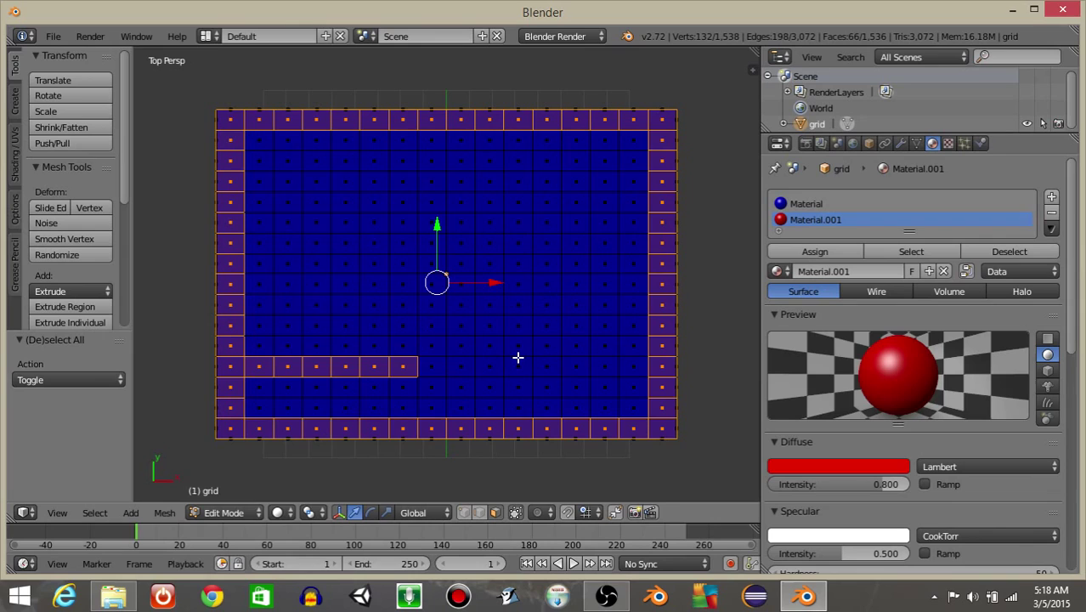
key(b)
drag(514, 362, 667, 369)
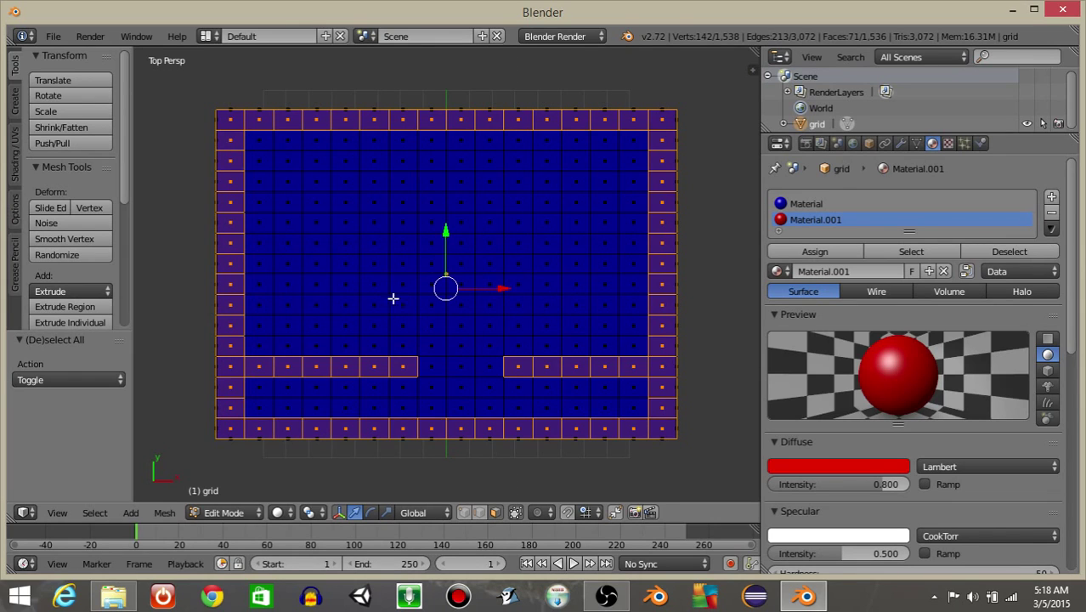
key(b)
drag(371, 299, 529, 311)
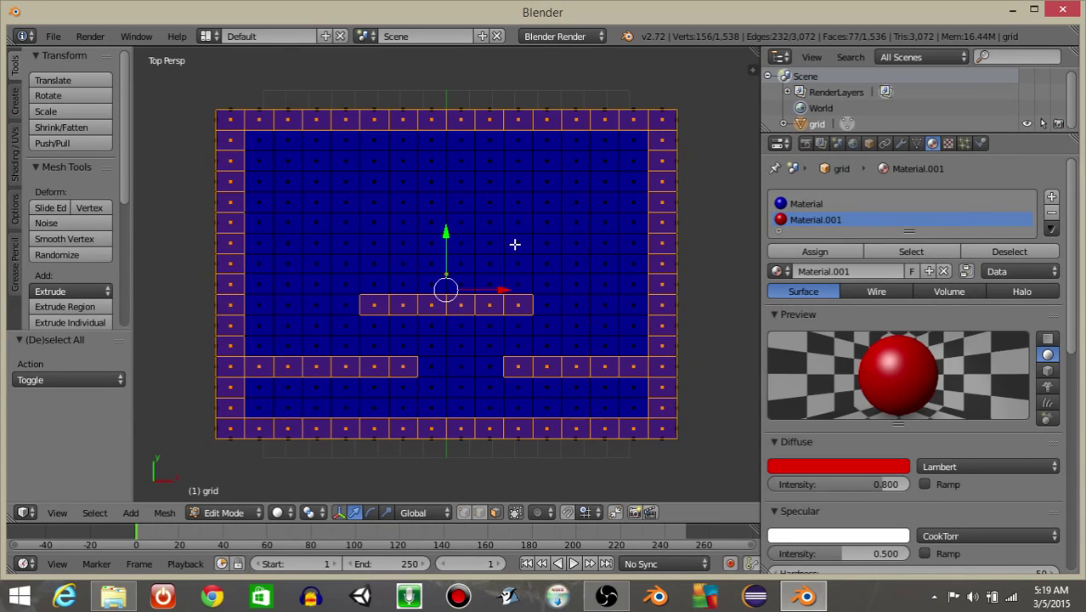
key(b)
drag(514, 238, 671, 256)
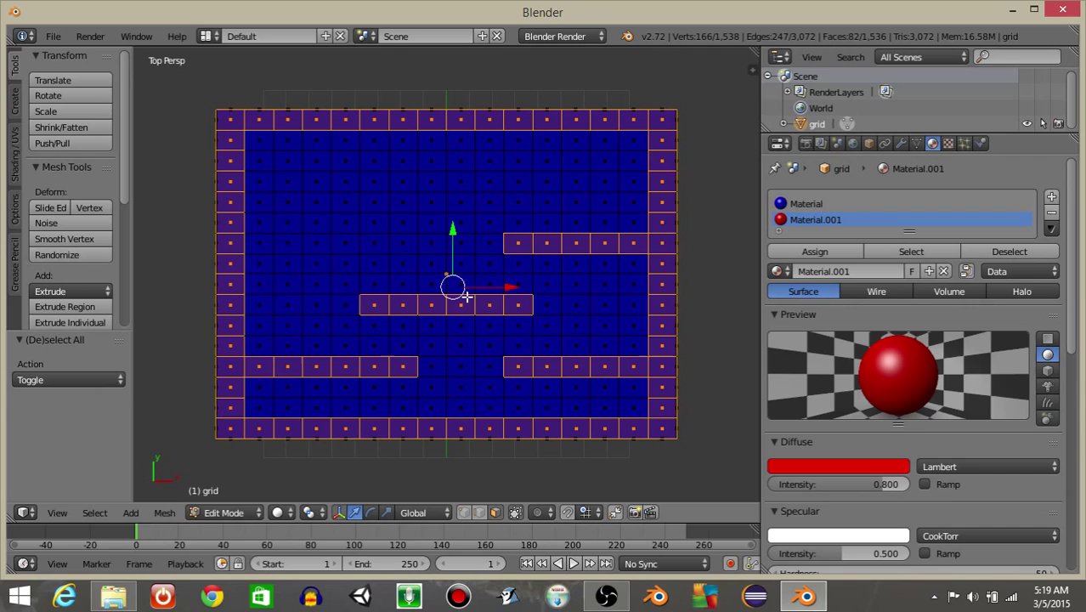
Box-select the upper wall rows near the top, bringing the selection to 98 faces.
key(b)
drag(227, 237, 358, 255)
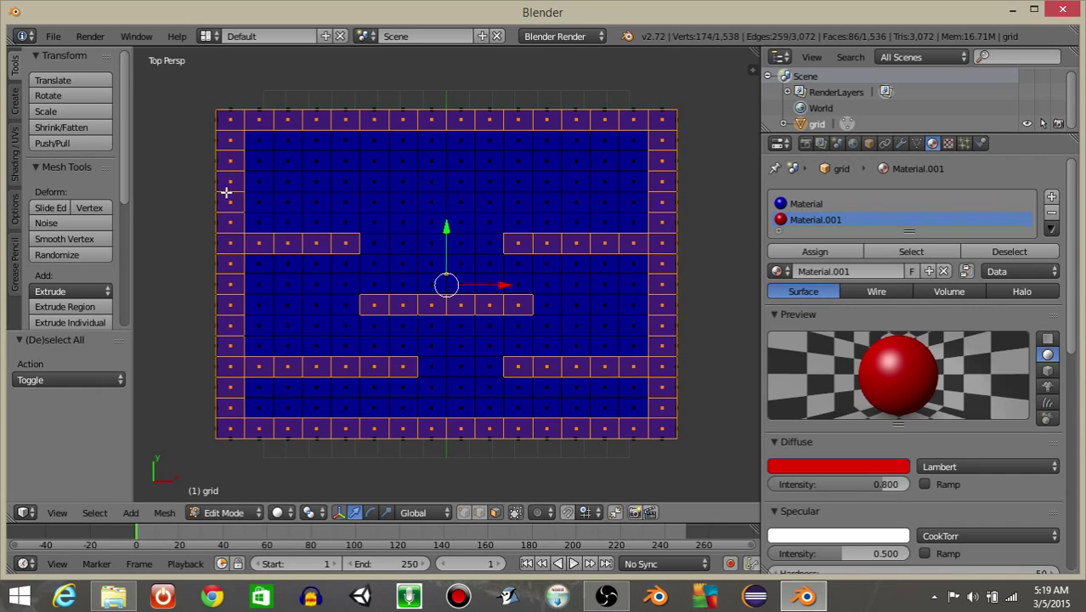
key(b)
drag(226, 176, 414, 189)
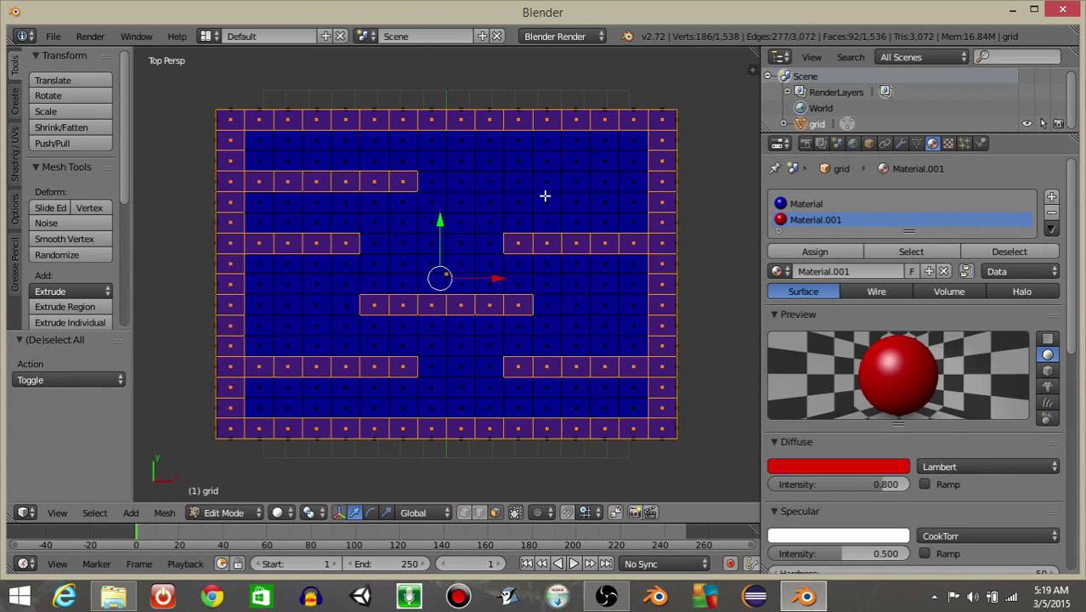
key(b)
drag(568, 180, 664, 186)
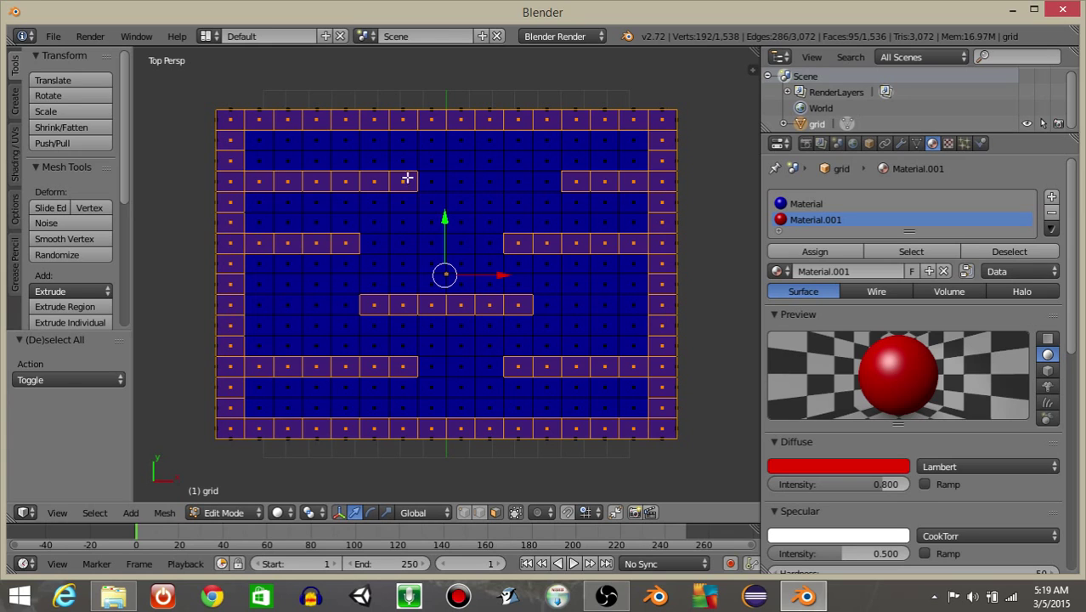
key(b)
drag(402, 177, 500, 188)
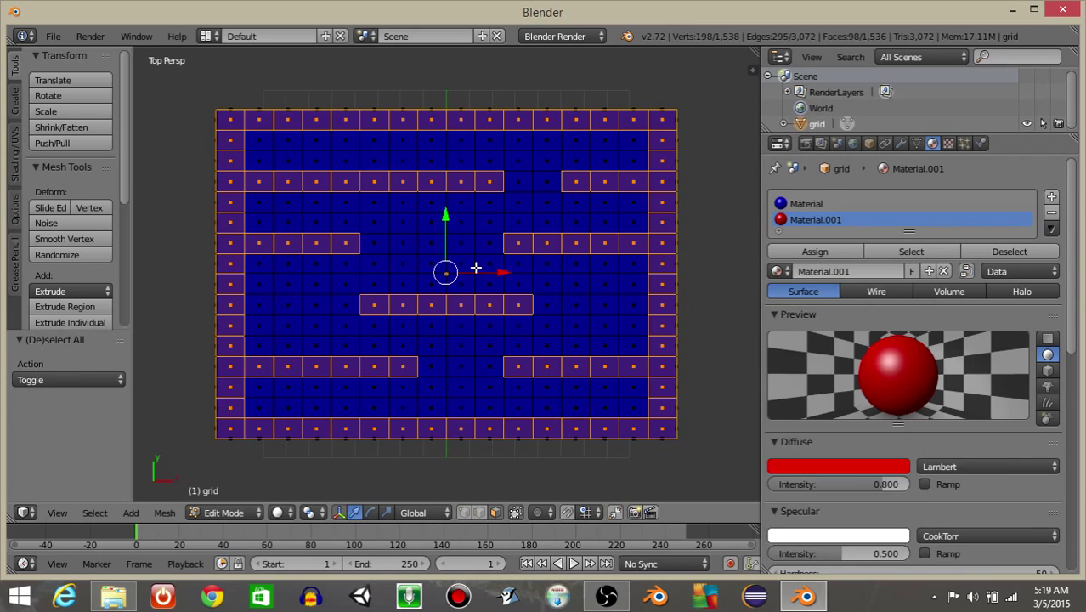
Assign red Material.001 to the selected wall faces.
click(802, 252)
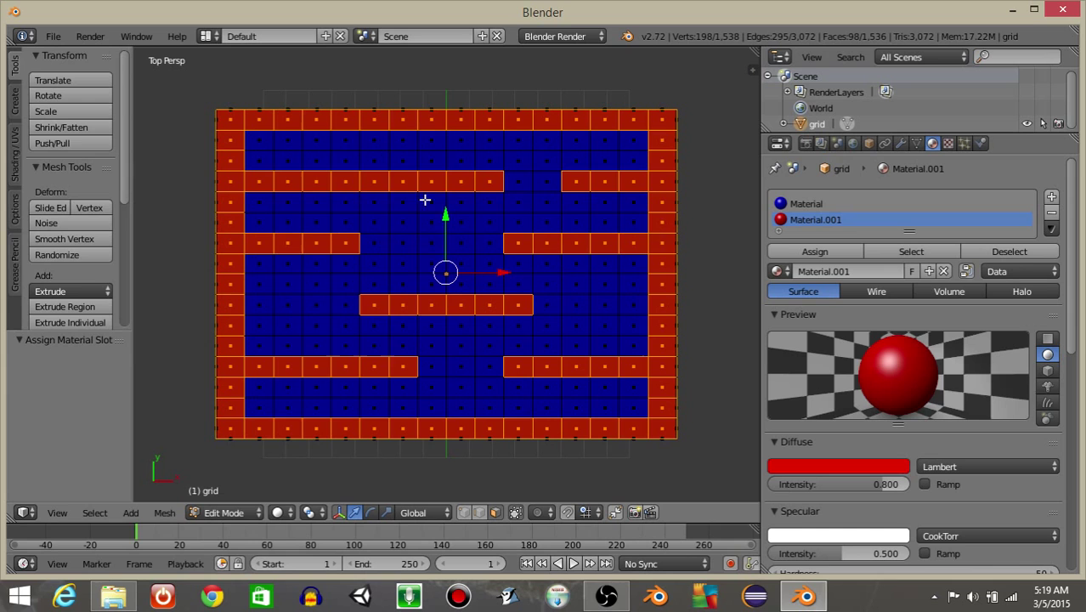
click(222, 513)
middle_drag(526, 405, 427, 268)
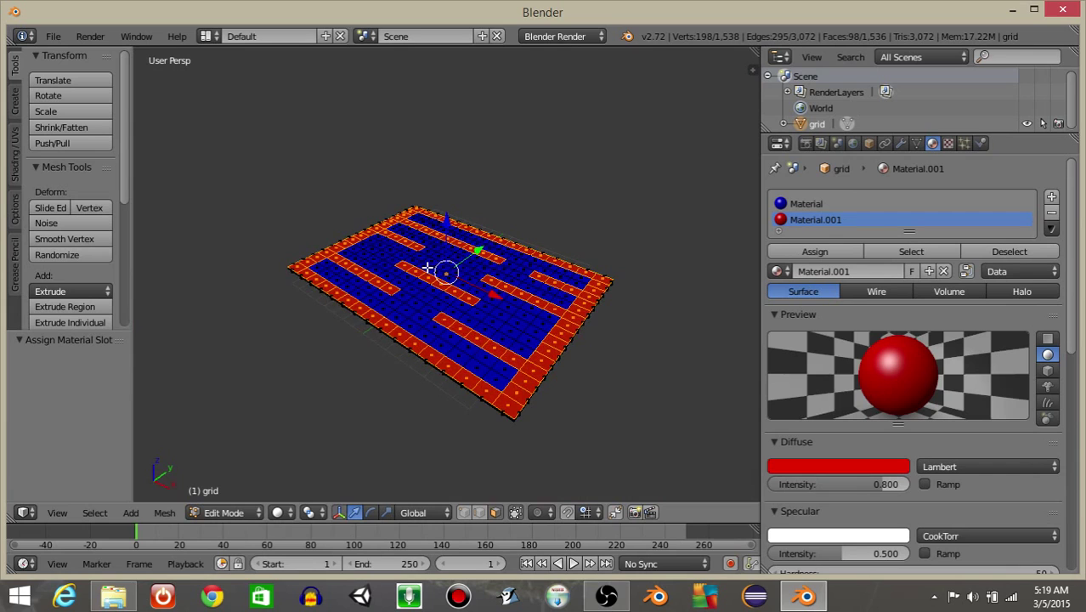
Extrude the wall faces 4.507 units upward into tall walls.
key(e)
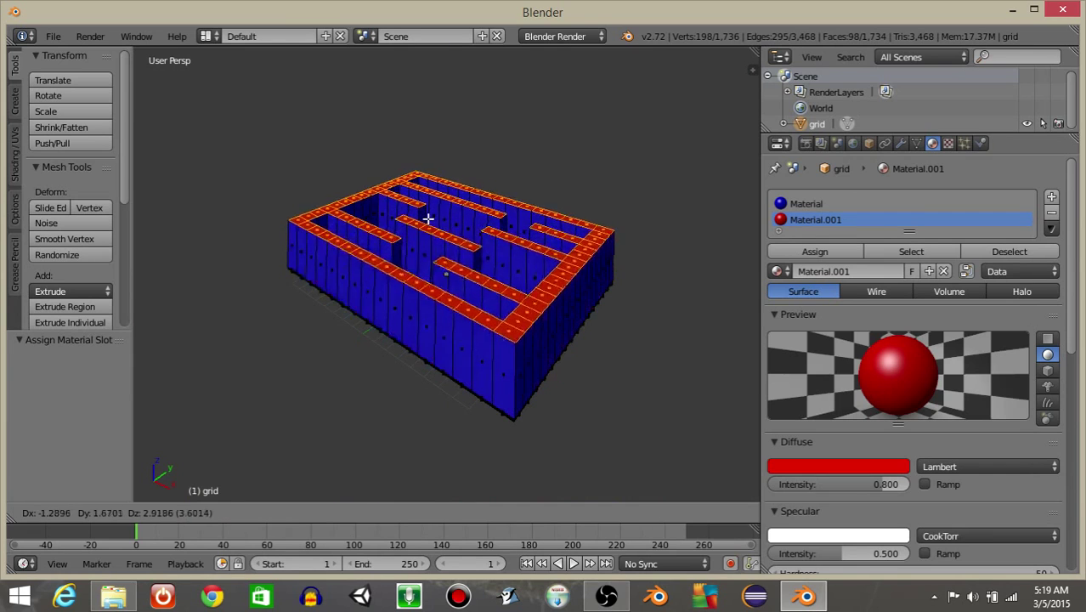
click(428, 213)
key(ctrl+z)
key(e)
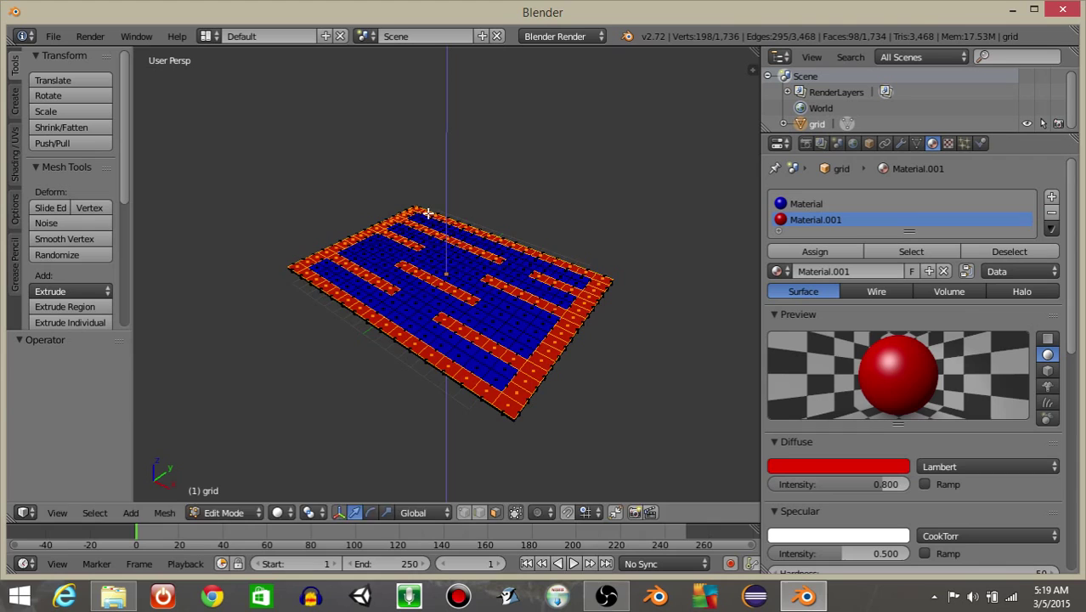
click(438, 159)
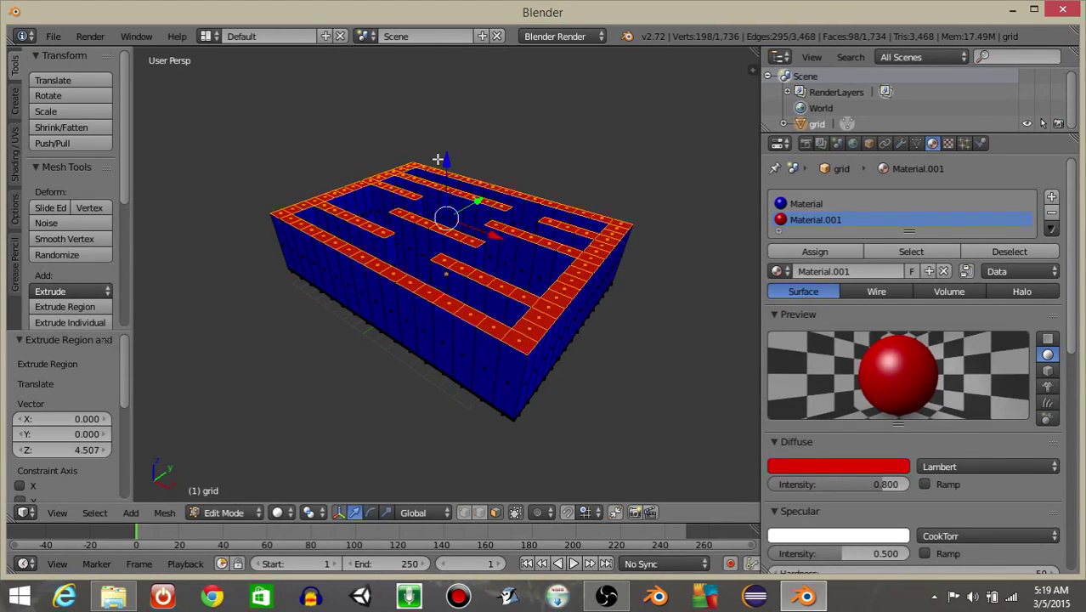
key(KP_7)
scroll(436, 158, up, 3)
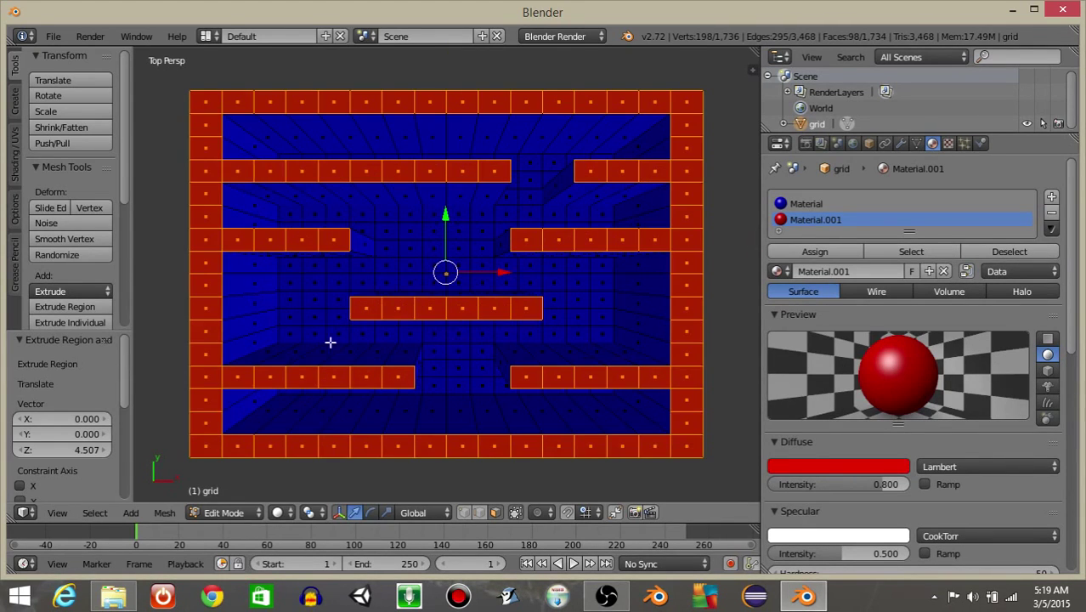
Return the grid to Object Mode.
click(244, 512)
click(232, 494)
scroll(430, 268, down, 2)
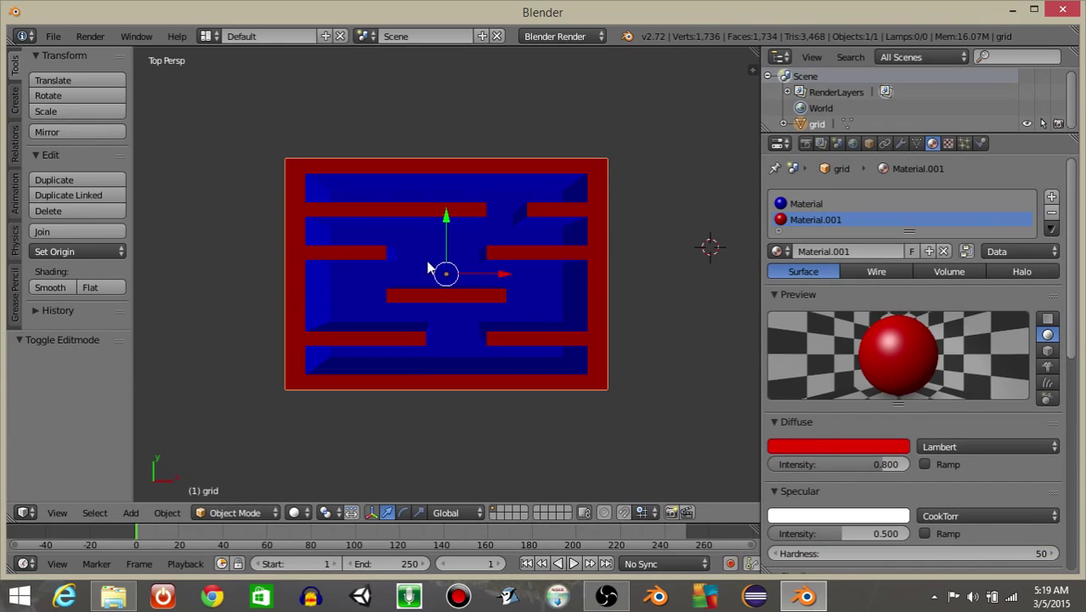
Rotate the maze 90° about X with rx90 and check it from the front view.
key(shift+z)
key(shift+z)
middle_drag(485, 397, 436, 281)
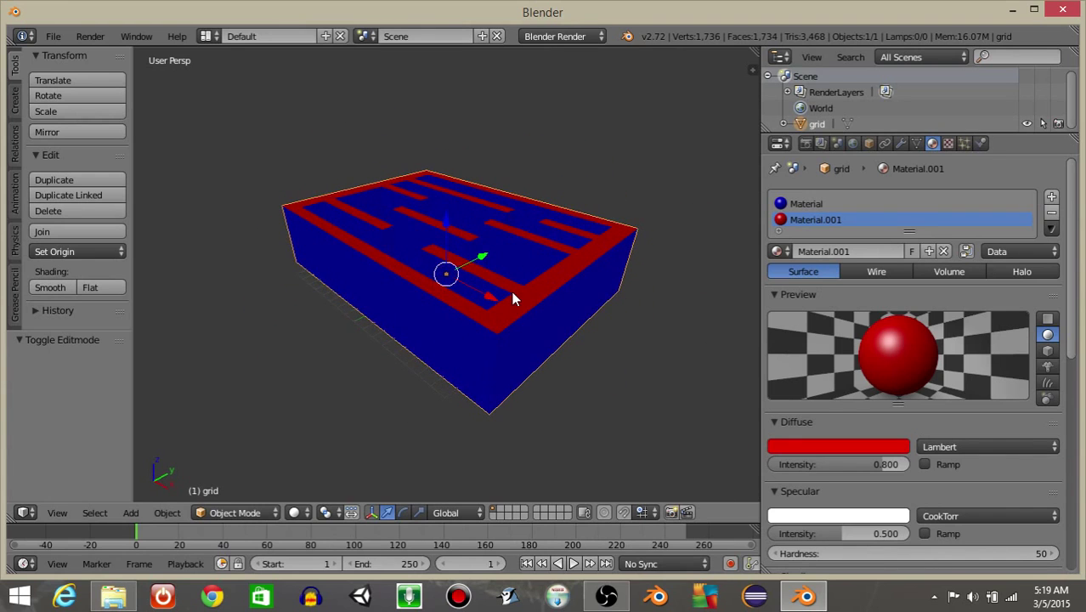
key(KP_7)
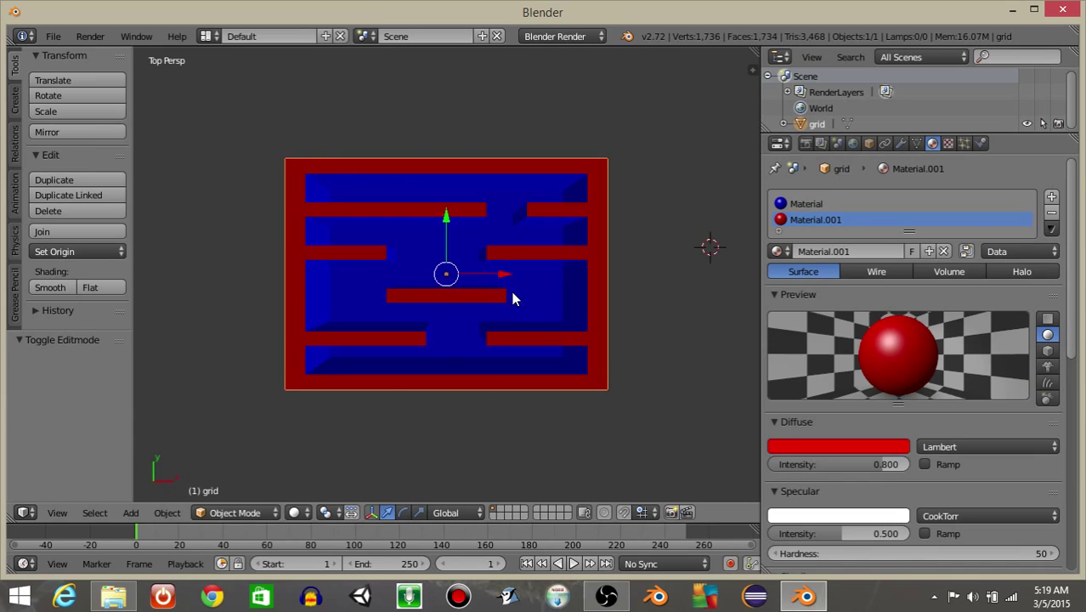
text(rx)
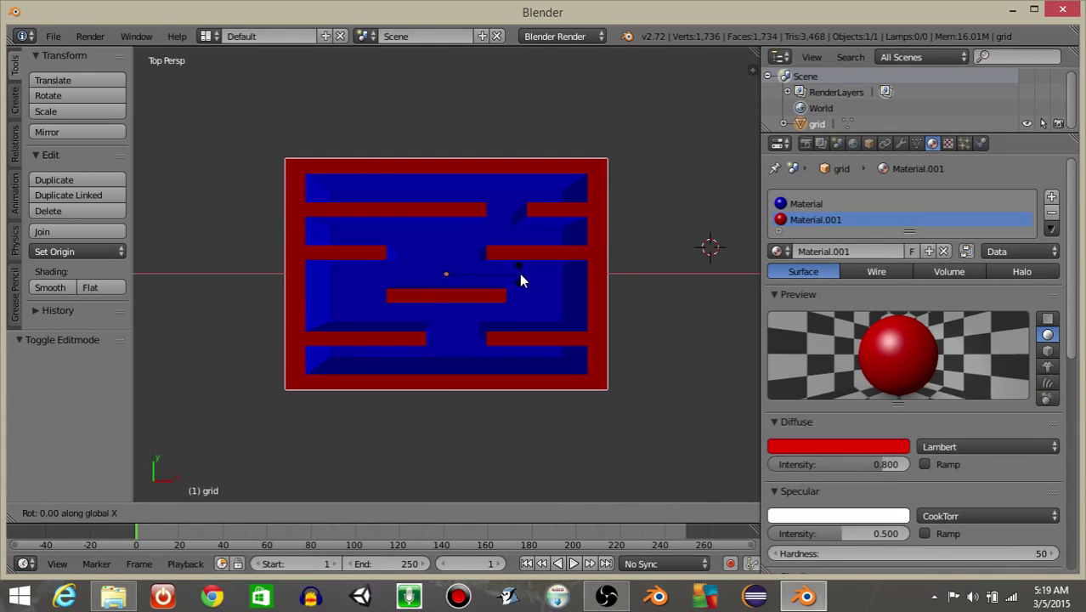
text(90)
key(Return)
middle_drag(464, 325, 477, 179)
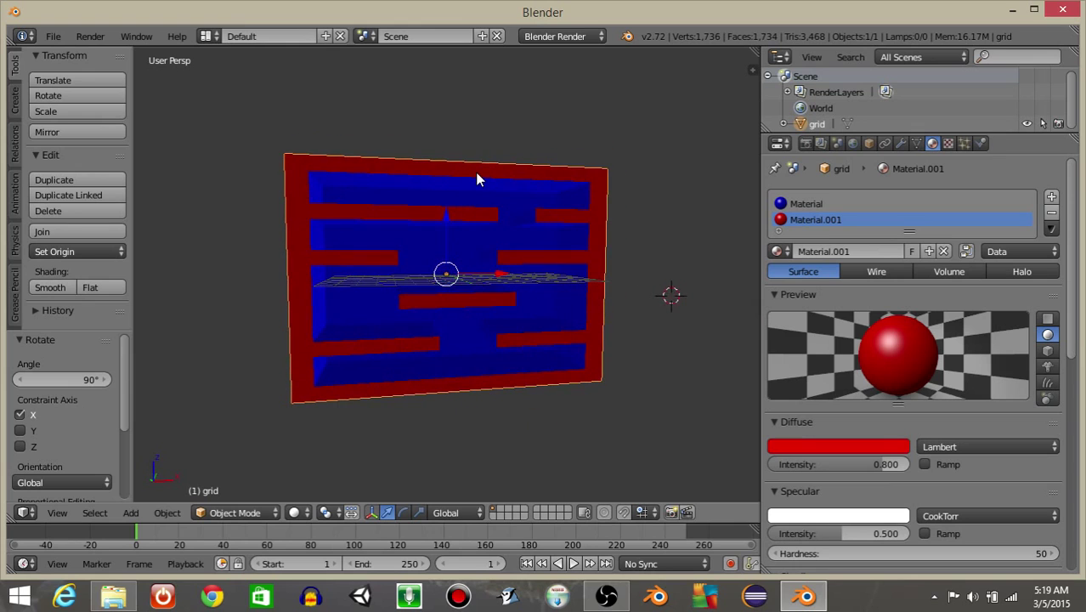
key(KP_1)
key(KP_5)
scroll(475, 173, up, 3)
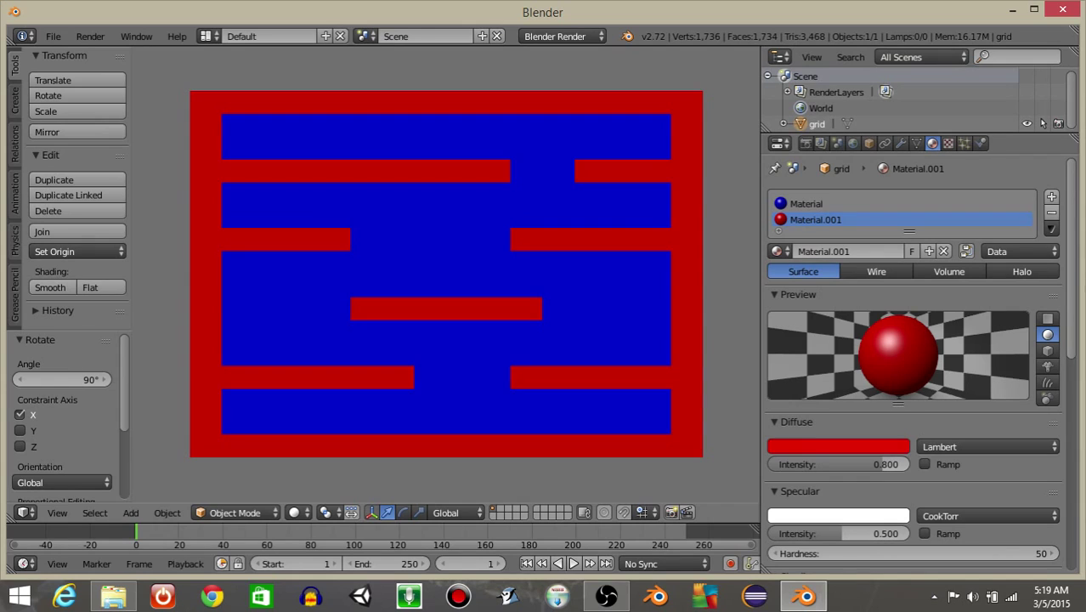
key(KP_5)
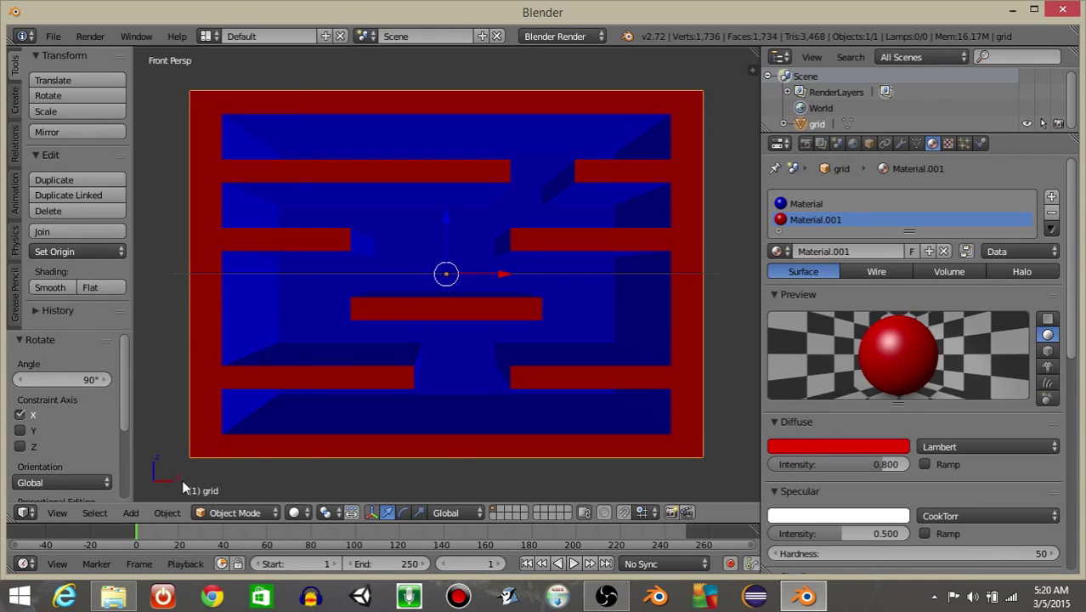
Snap the 3D cursor onto the maze and add a new cube there.
click(167, 513)
mouse_move(190, 375)
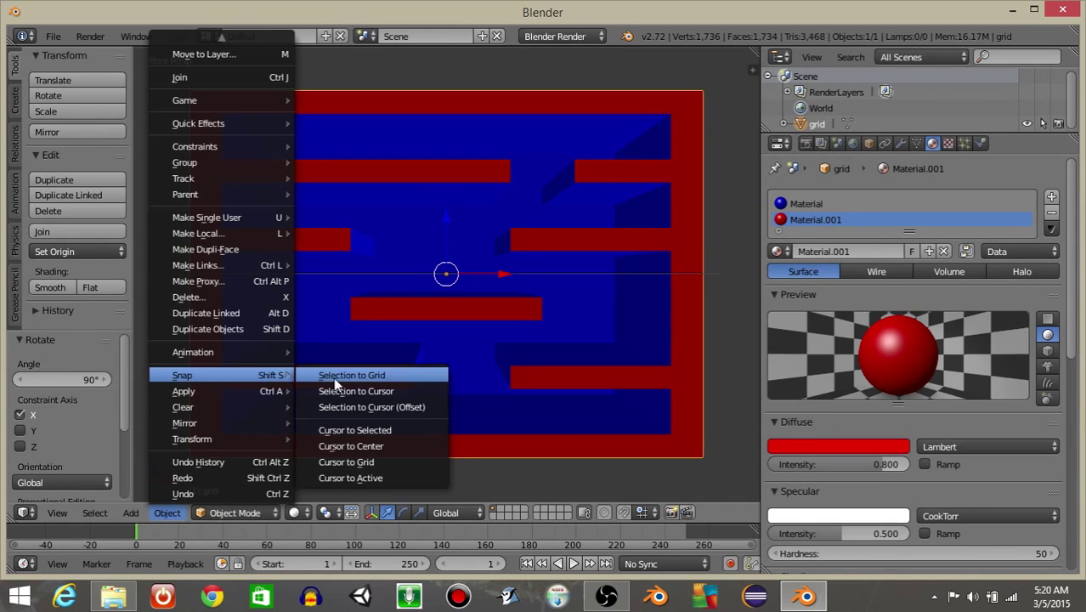
click(336, 430)
key(space)
text(add cub)
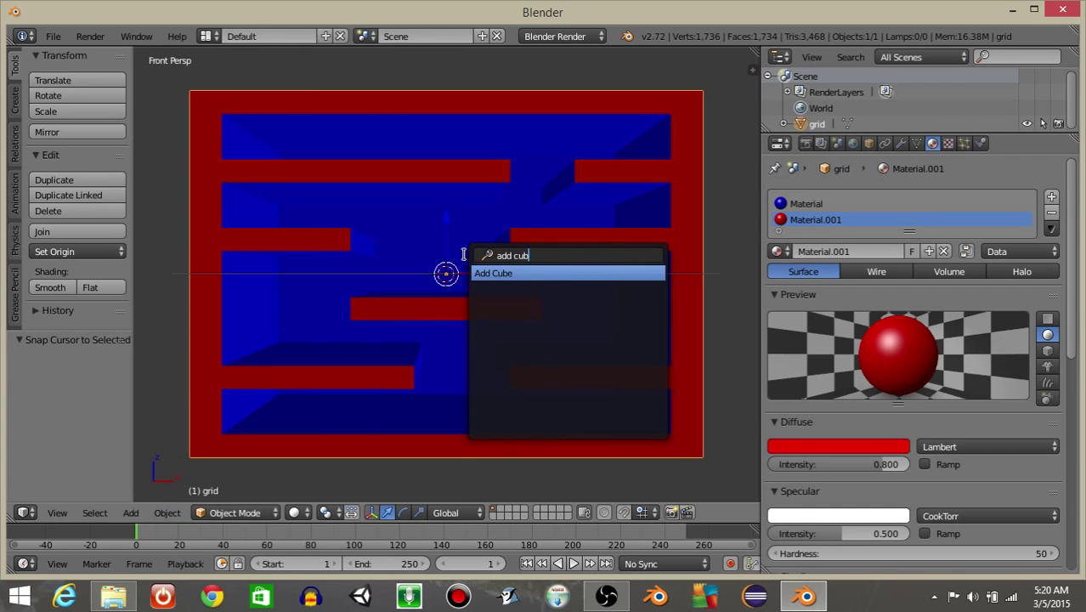
key(Return)
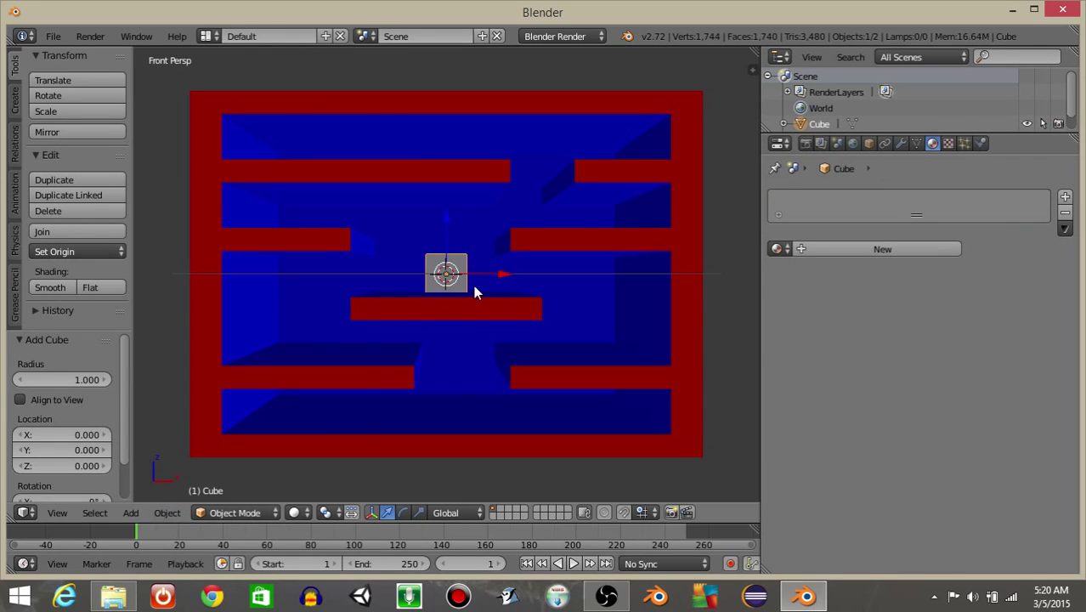
Raise the cube to Z 0.709, move it to Y -3.077, and scale it to 0.795.
key(g)
key(z)
click(451, 223)
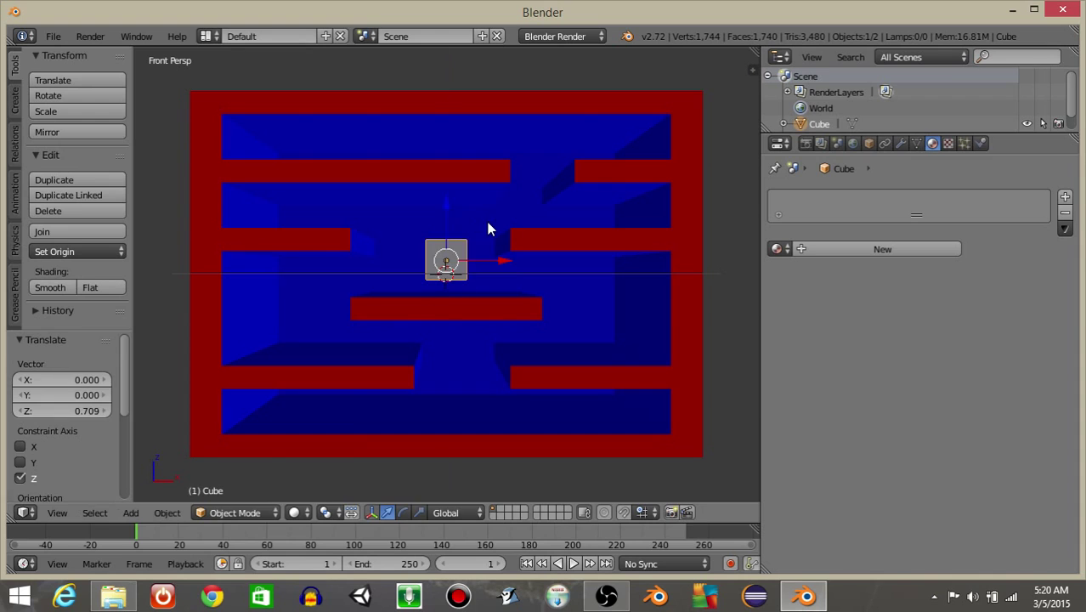
mouse_move(485, 224)
middle_down()
mouse_move(447, 259)
mouse_move(478, 242)
middle_up()
key(g)
key(y)
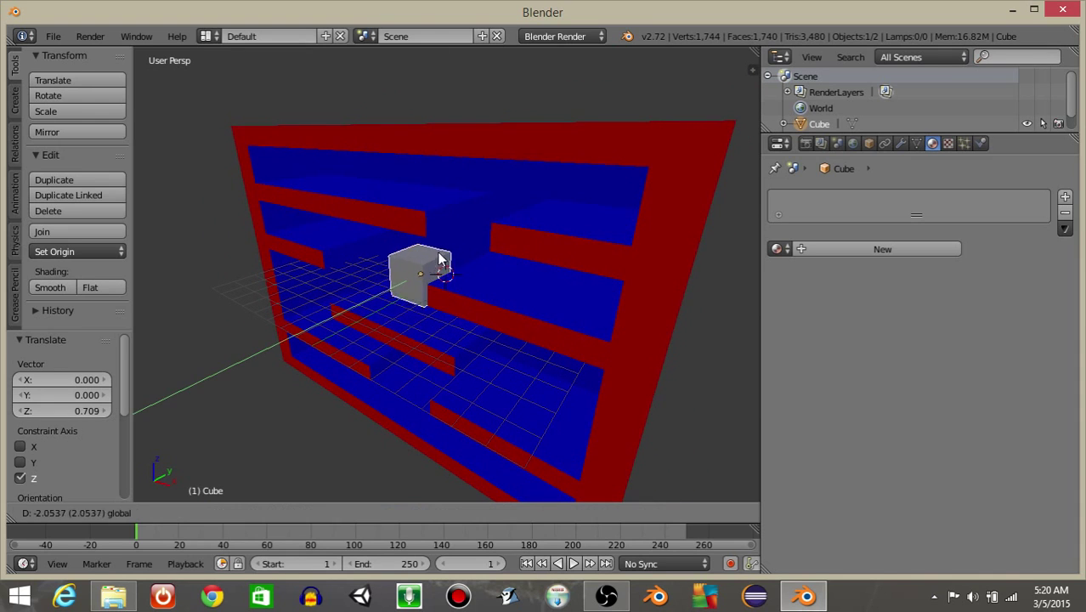
click(429, 268)
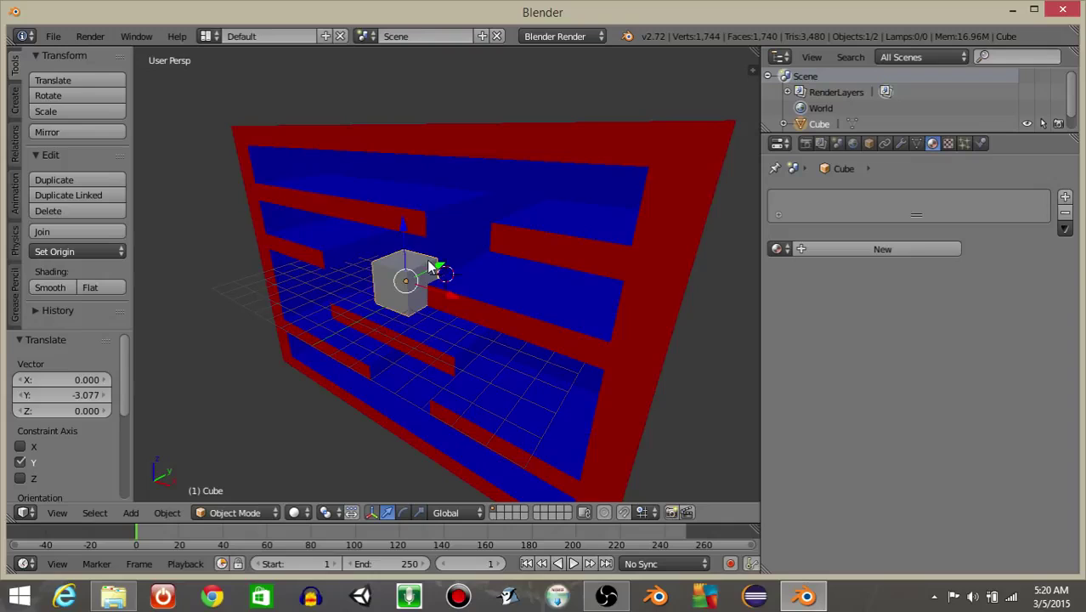
key(KP_1)
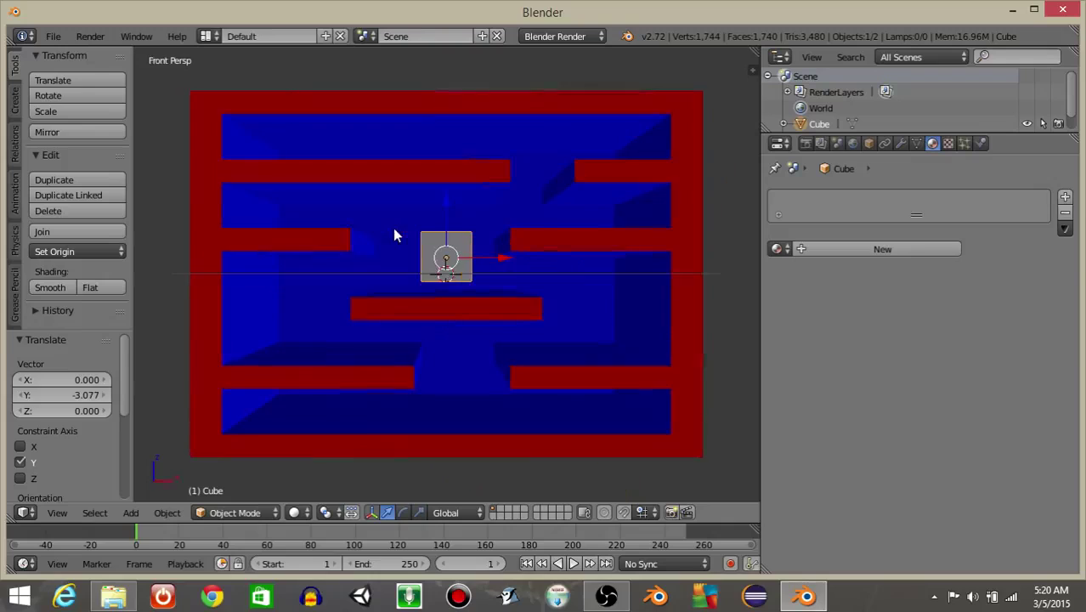
key(s)
click(492, 310)
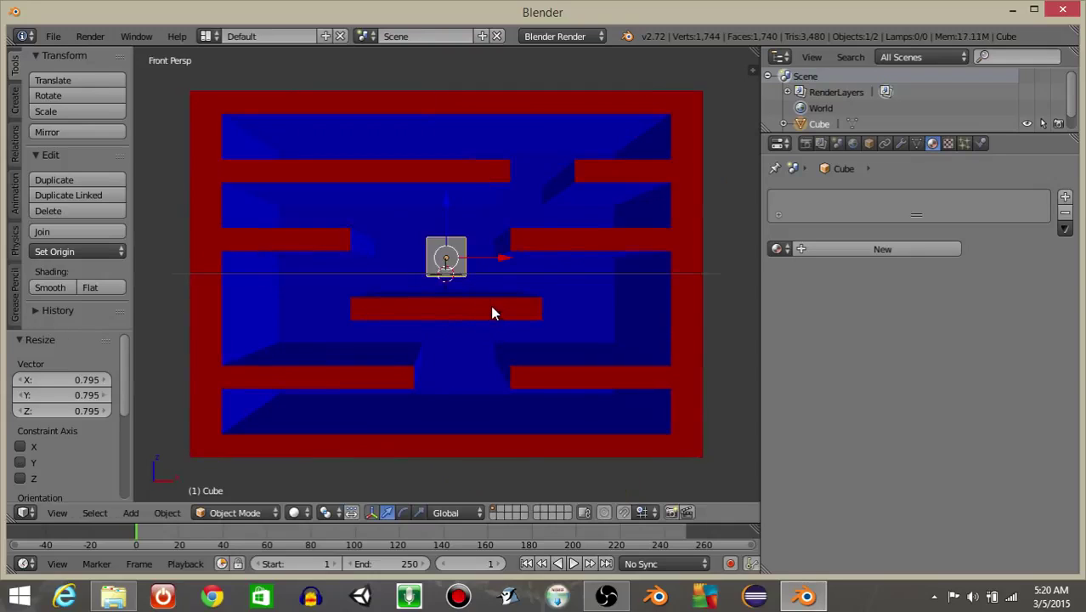
Switch to the Blender Game engine and set the cube's Physics Type to Character.
click(981, 144)
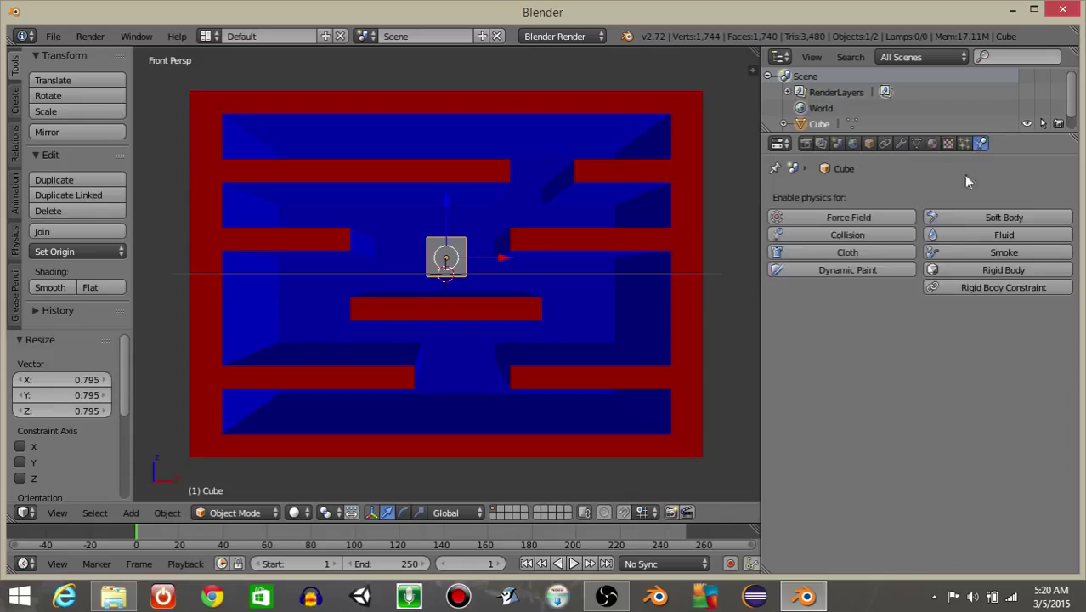
click(562, 35)
click(553, 72)
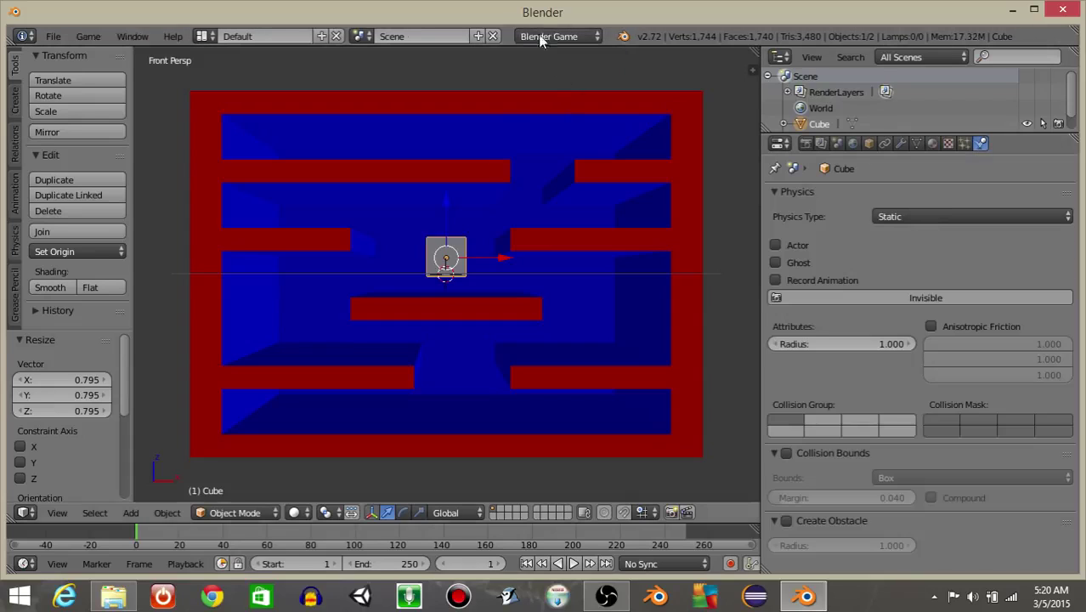
click(889, 218)
click(899, 375)
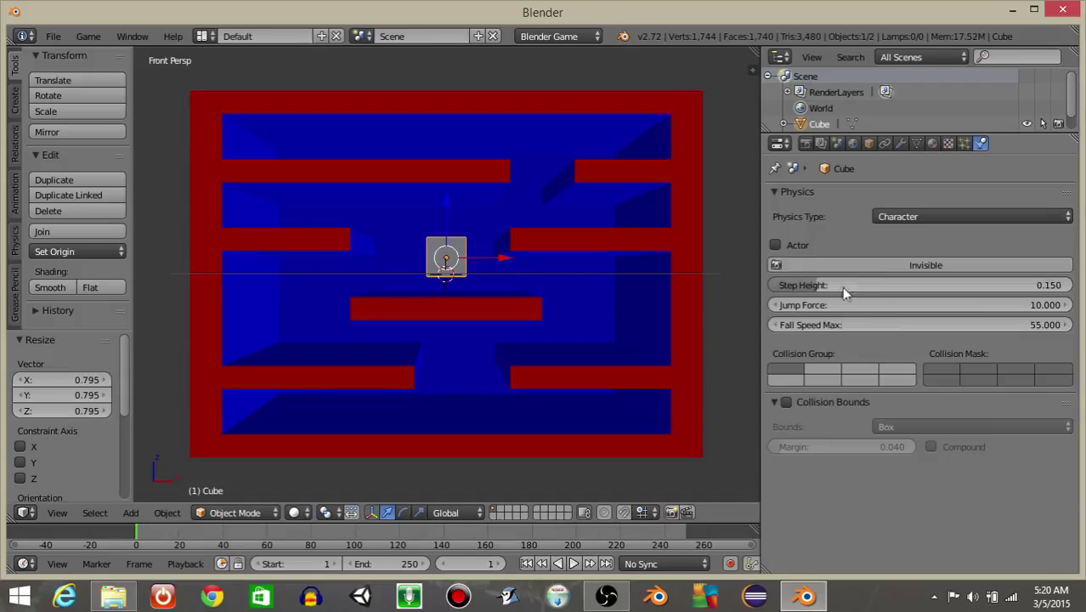
Give the cube a new material with a yellow diffuse colour.
click(933, 143)
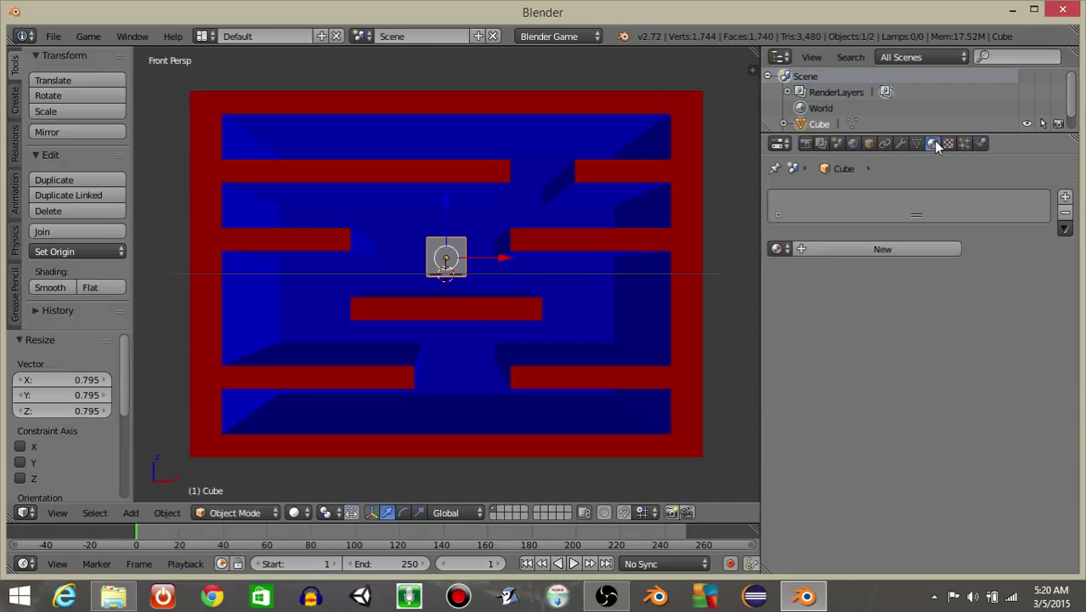
click(843, 252)
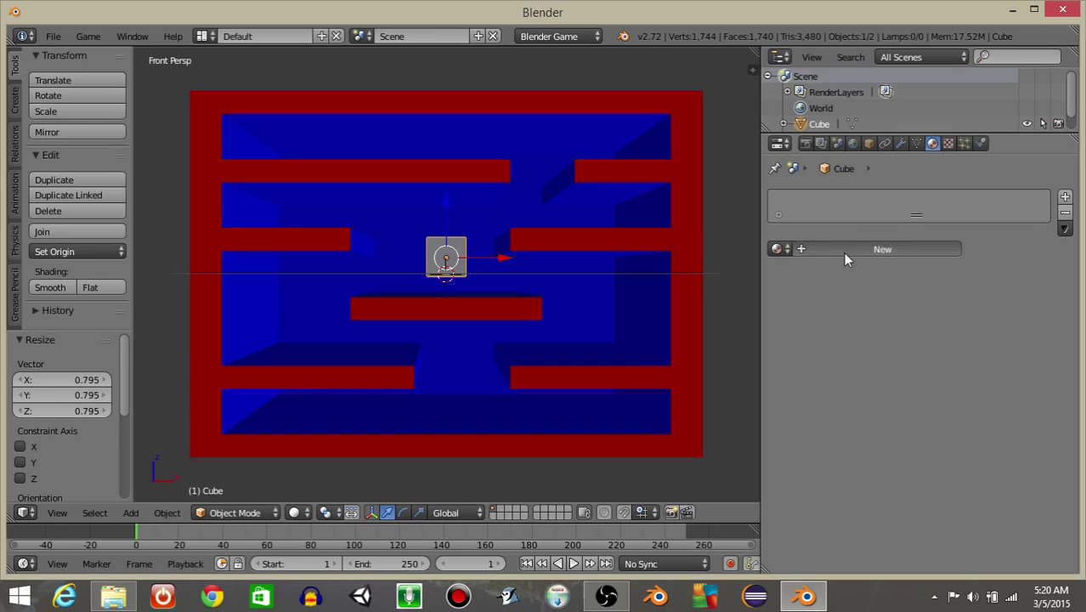
scroll(848, 304, down, 3)
click(829, 350)
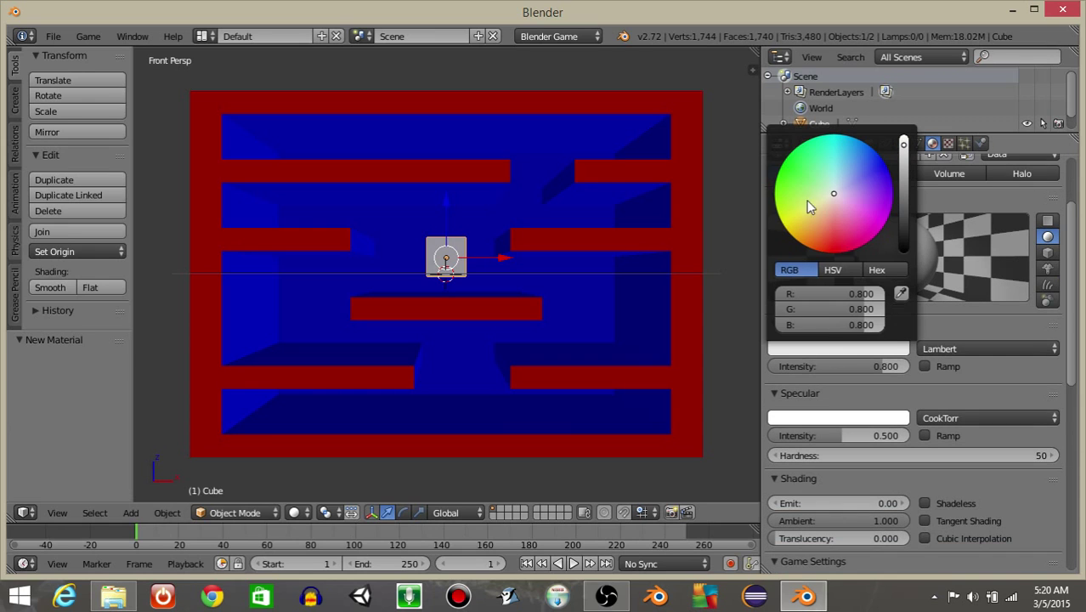
drag(833, 199, 789, 233)
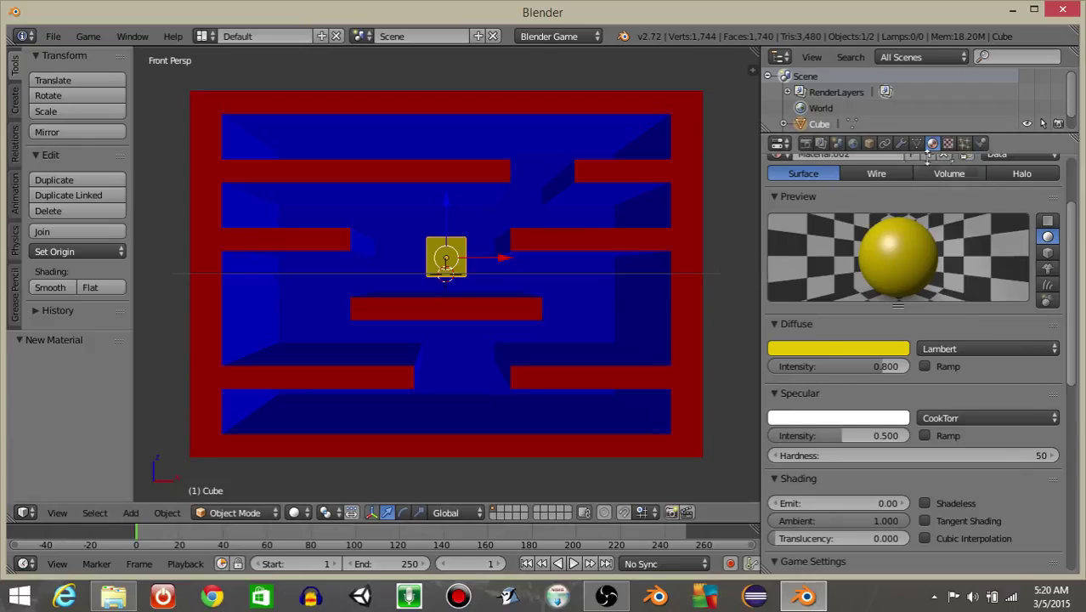
Rename the cube 'player' and test-run the game with P.
click(868, 143)
click(847, 195)
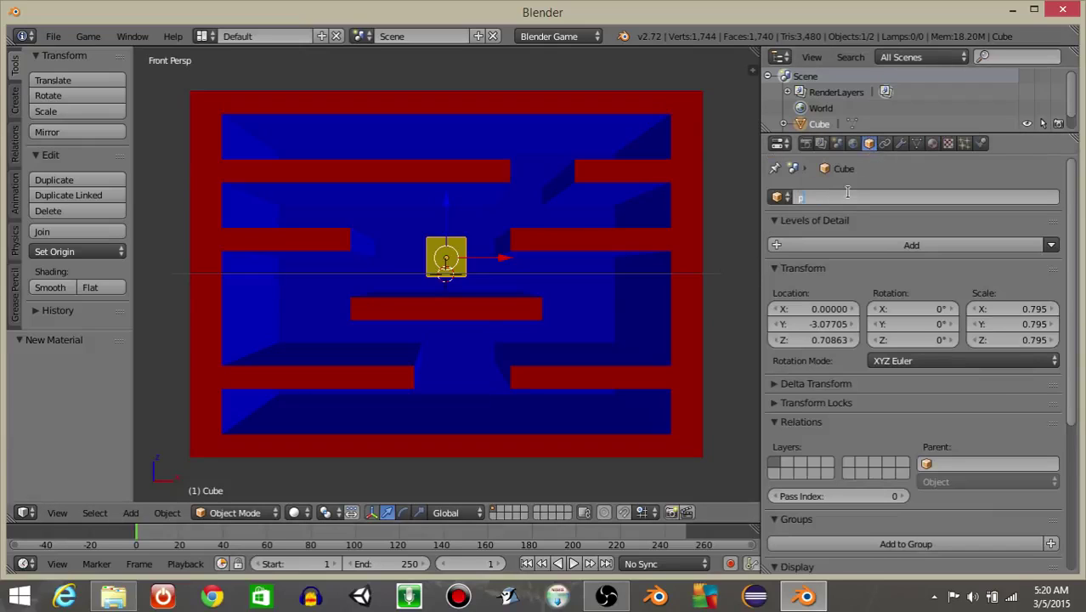
text(player)
key(Return)
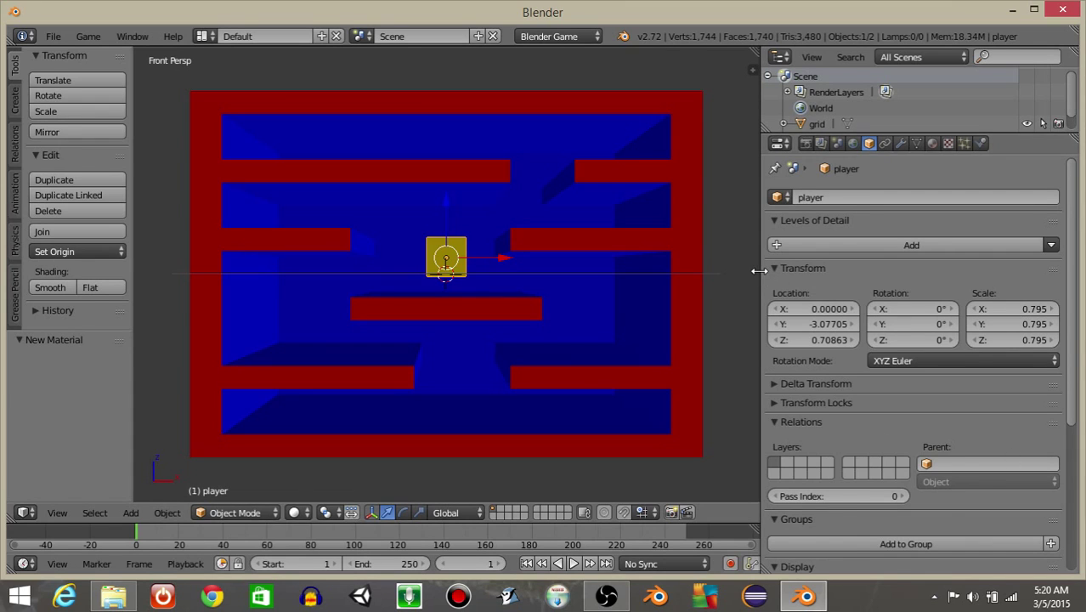
drag(761, 270, 846, 271)
key(p)
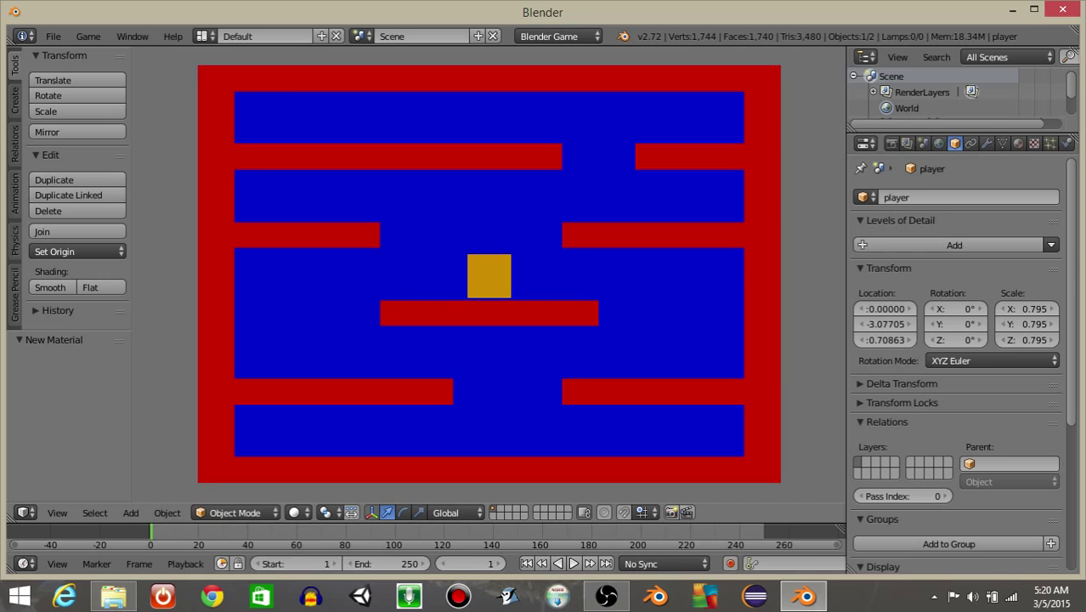
key(Escape)
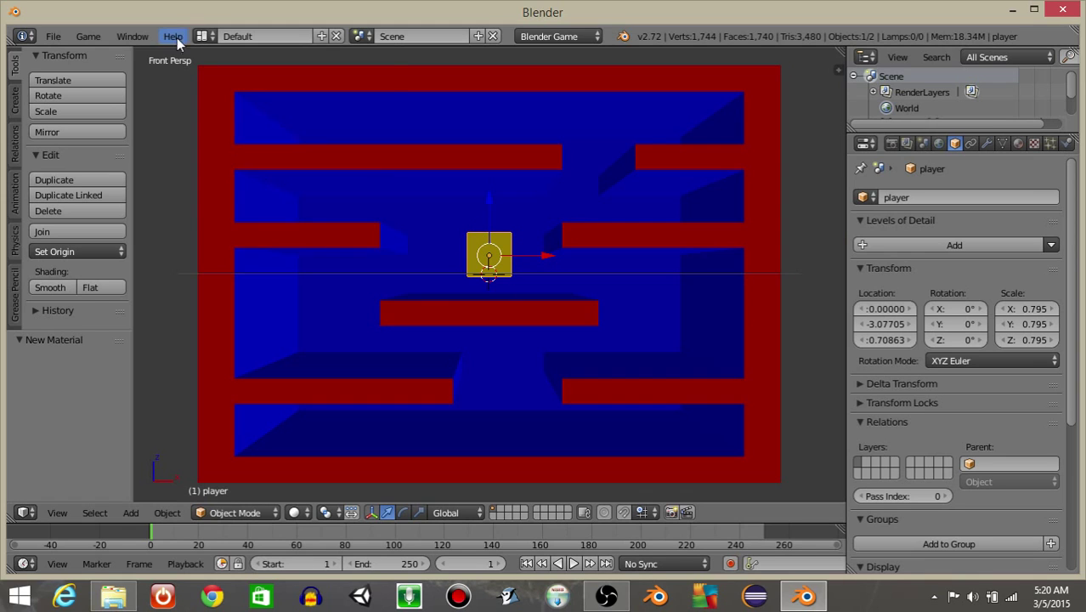
Switch to the Game Logic layout with the Blender Game engine, framing the front view.
click(204, 35)
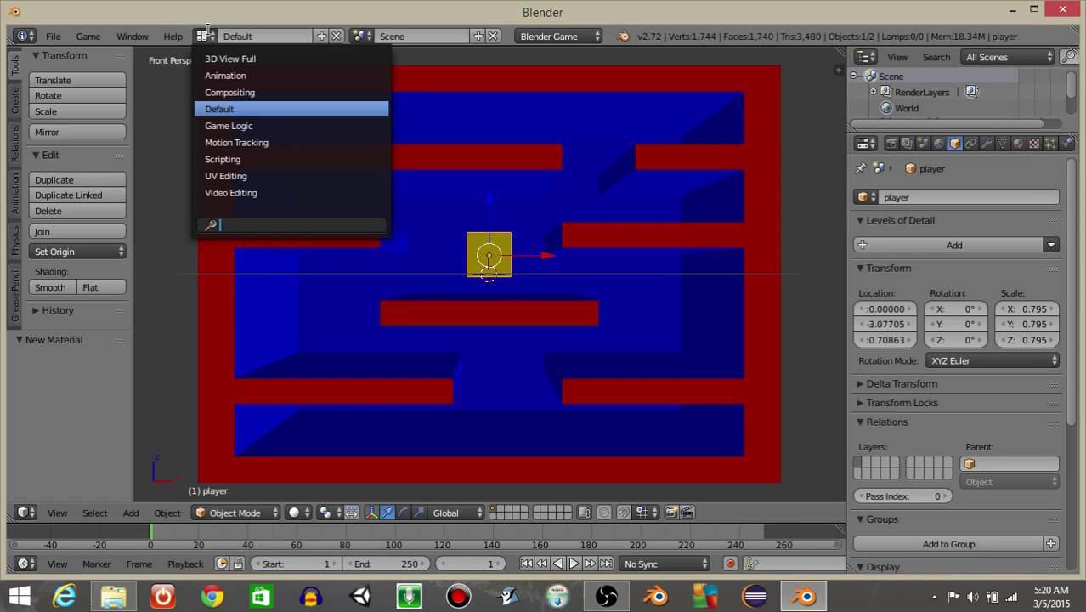
click(221, 124)
click(549, 35)
click(549, 71)
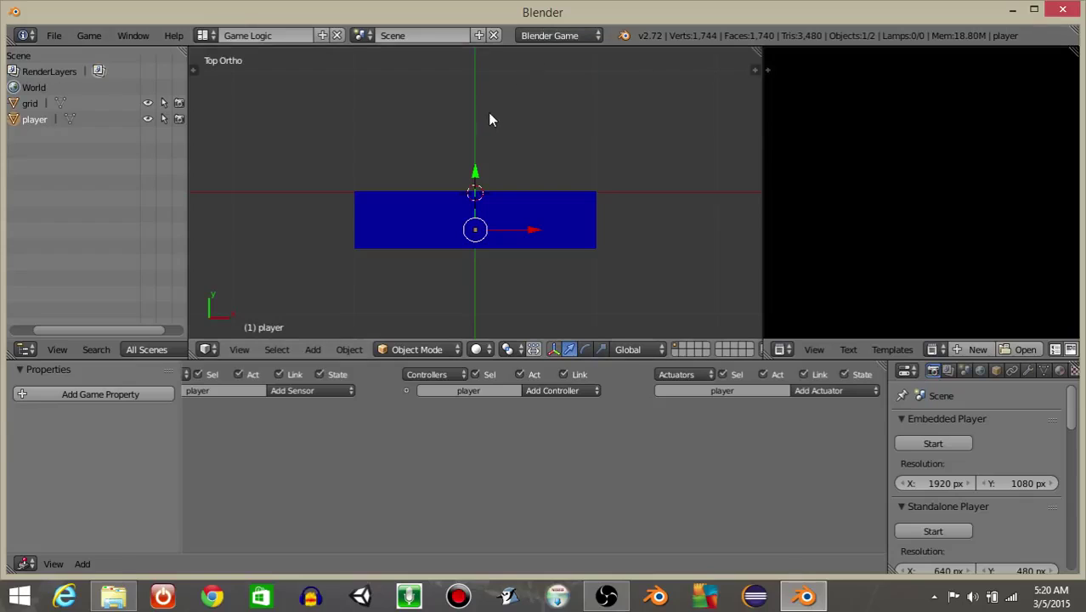
key(KP_1)
scroll(397, 104, up, 4)
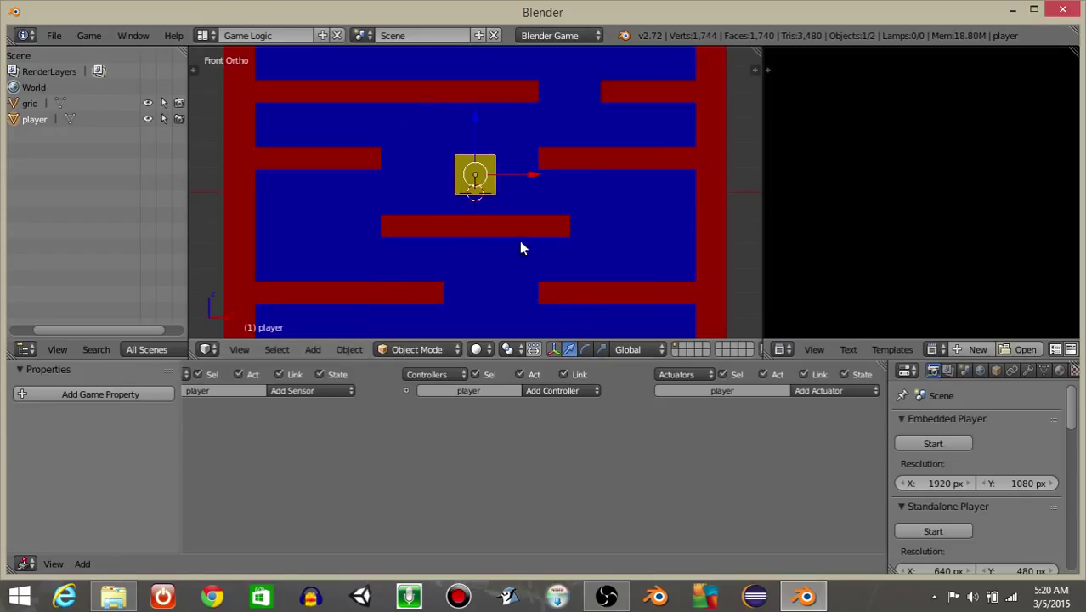
scroll(529, 240, down, 2)
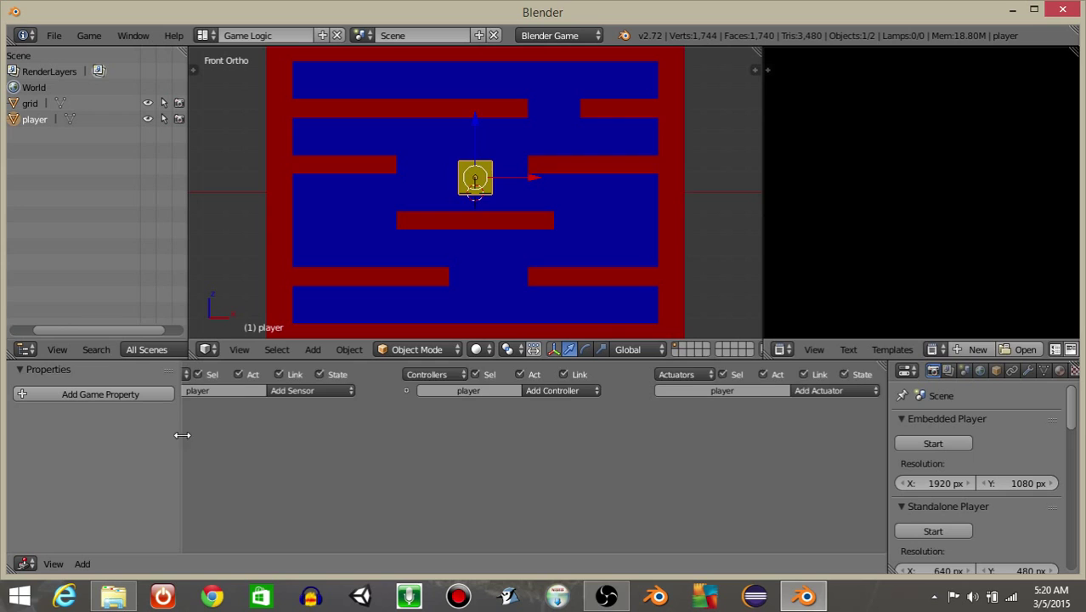
key(Home)
scroll(358, 484, up, 3)
middle_drag(358, 485, 534, 434)
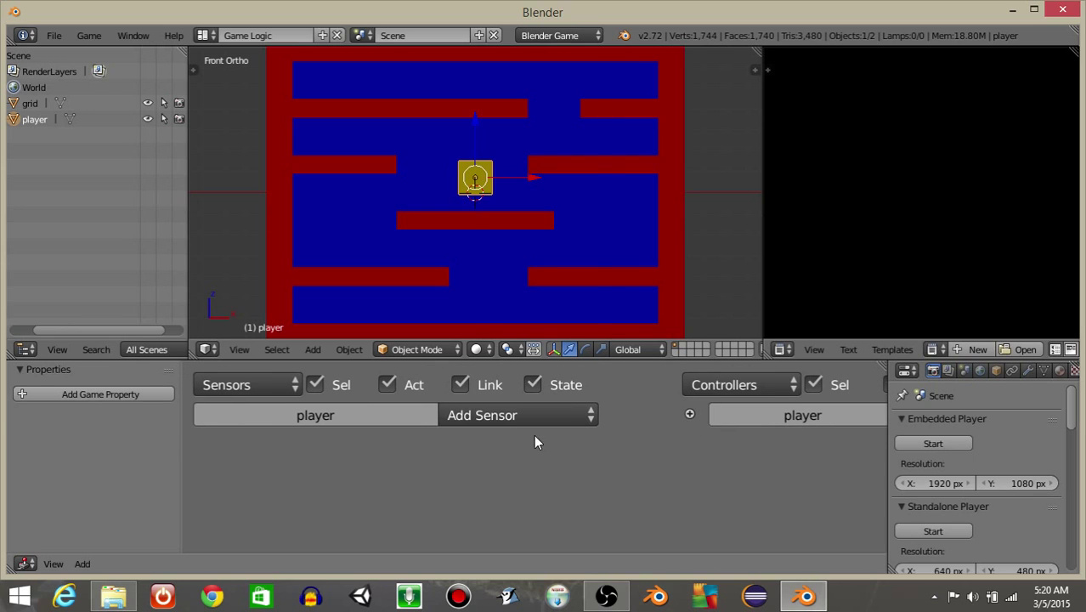
Add a Keyboard sensor named left, triggered by the A key.
click(514, 414)
click(499, 255)
scroll(387, 485, down, 4)
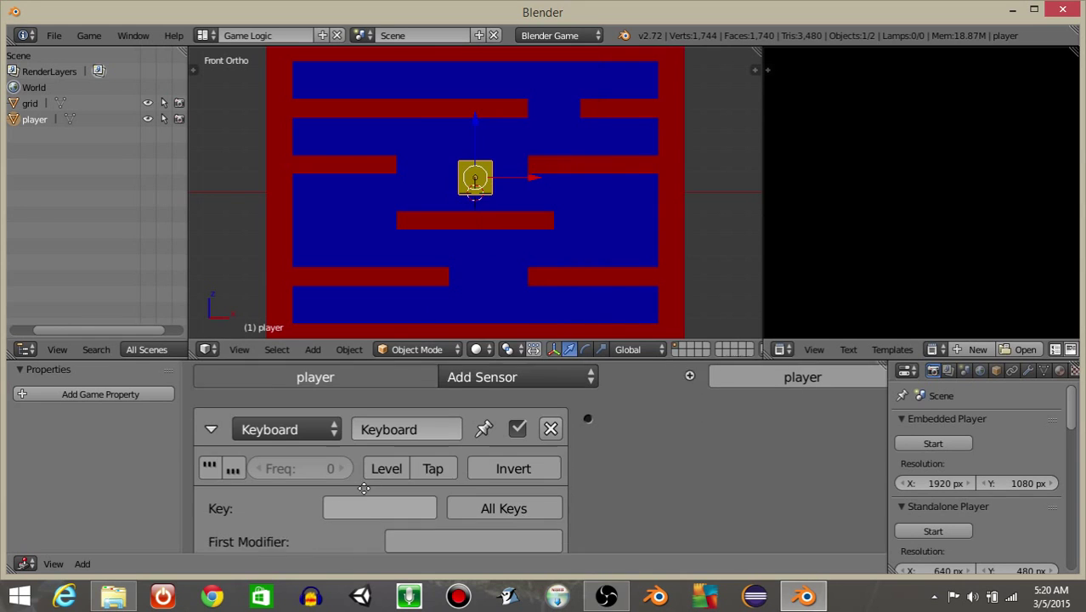
scroll(371, 476, down, 1)
click(372, 448)
key(a)
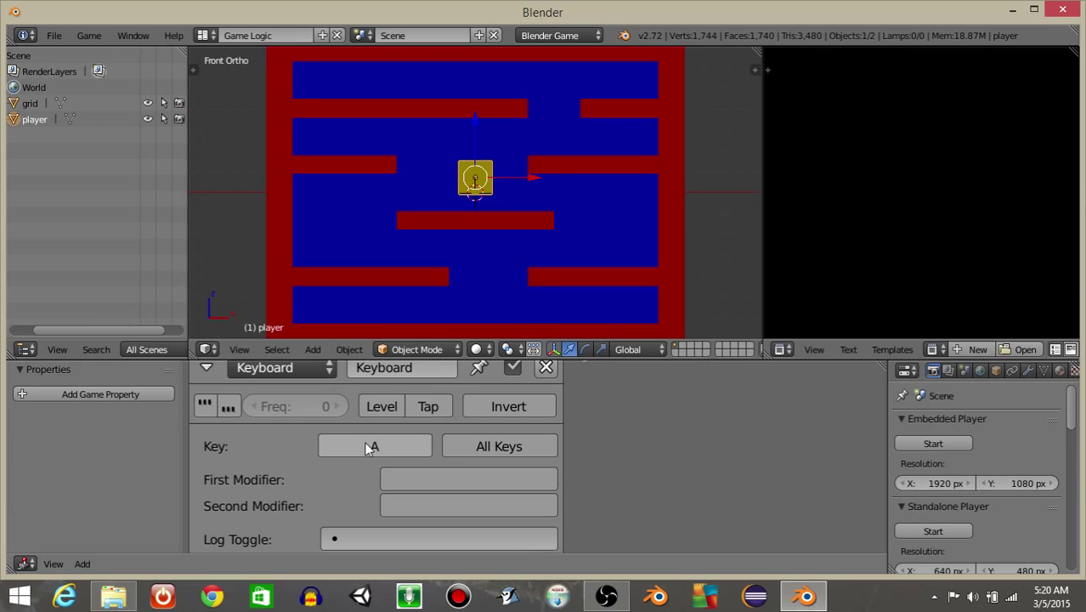
click(397, 372)
text(left)
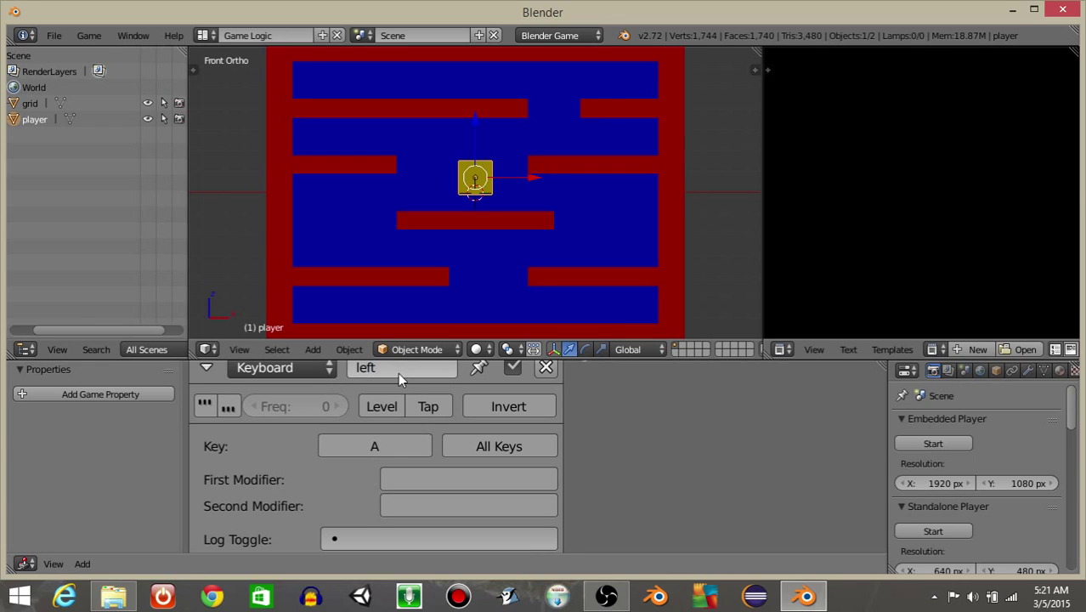
key(Return)
click(195, 372)
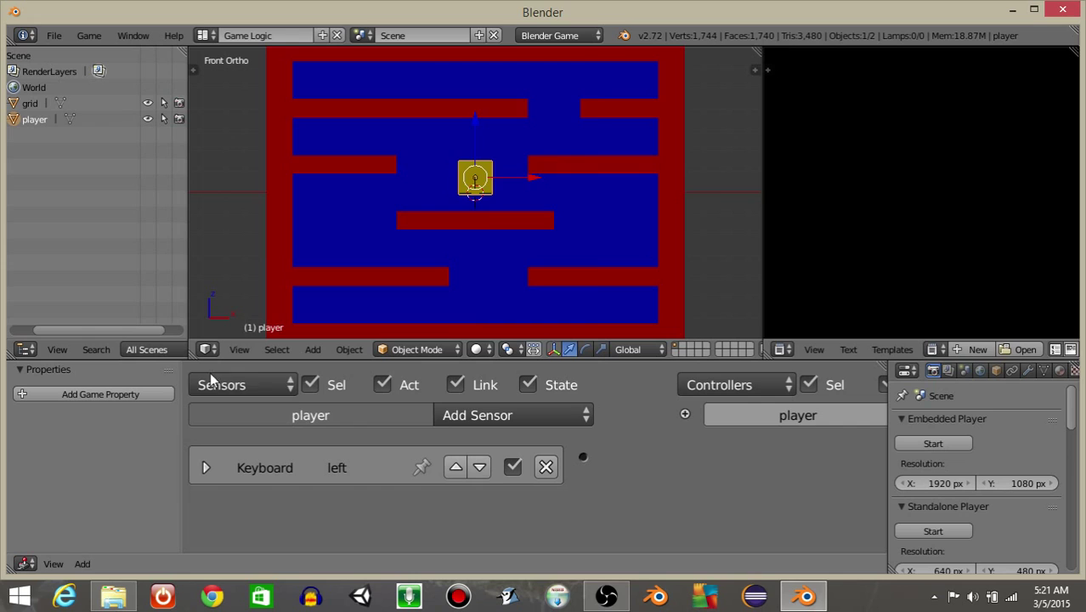
Add a second Keyboard sensor named right, triggered by the D key.
click(509, 414)
click(494, 255)
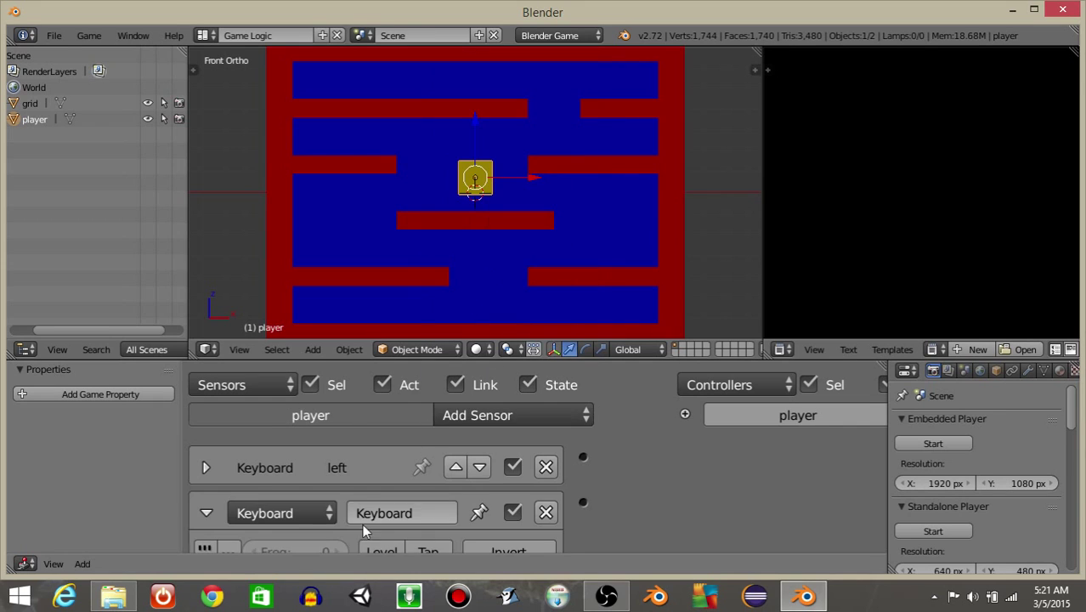
scroll(363, 523, down, 2)
click(394, 436)
text(right)
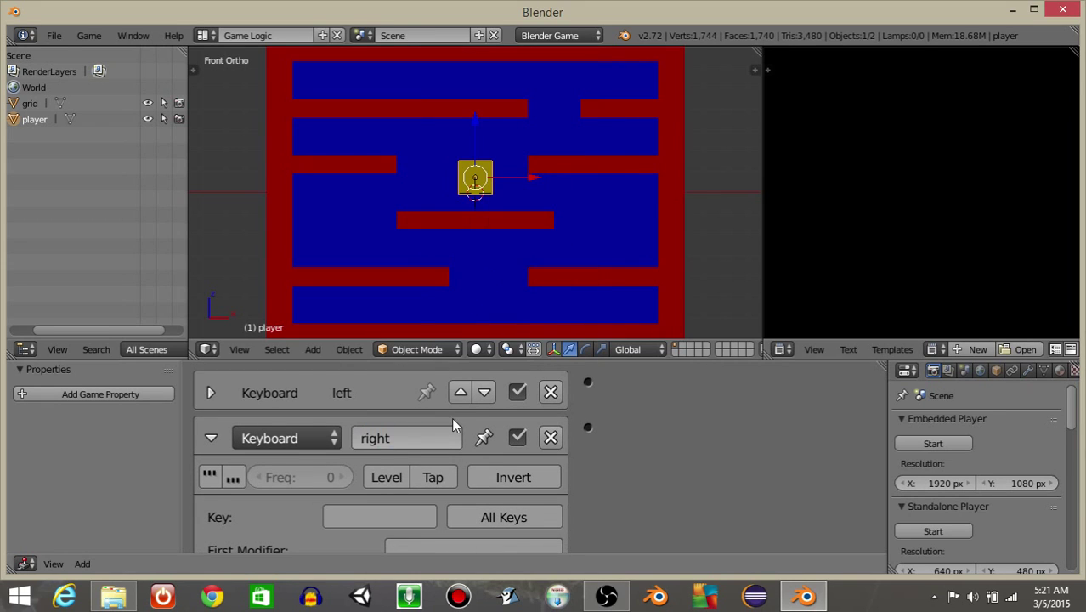
click(364, 508)
key(d)
click(211, 438)
Add a third Keyboard sensor named jump, set to Tap, triggered by Spacebar.
click(470, 415)
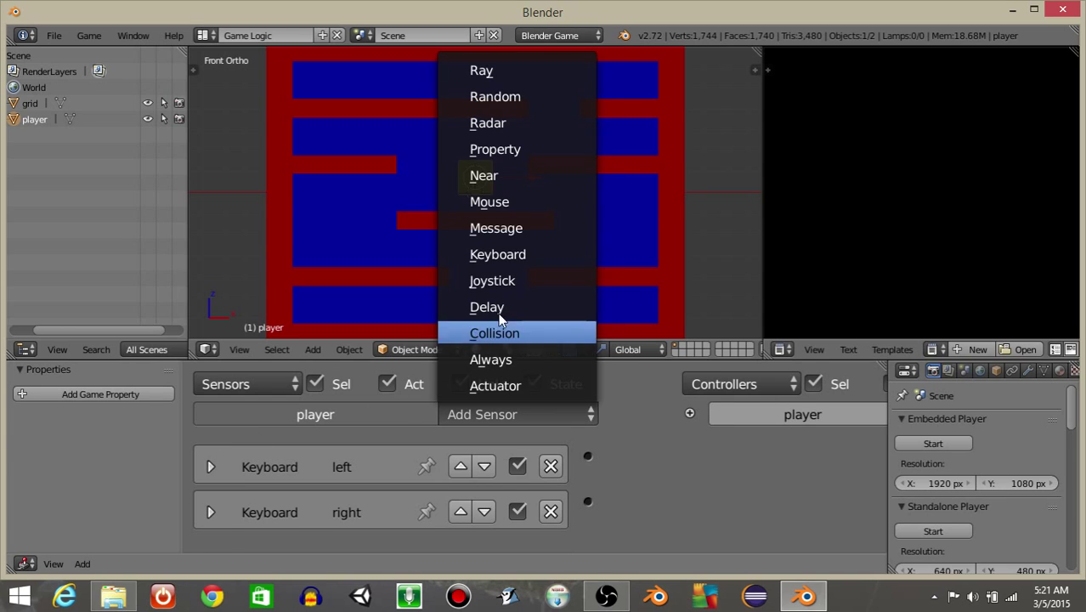
click(490, 254)
scroll(340, 444, down, 2)
click(412, 416)
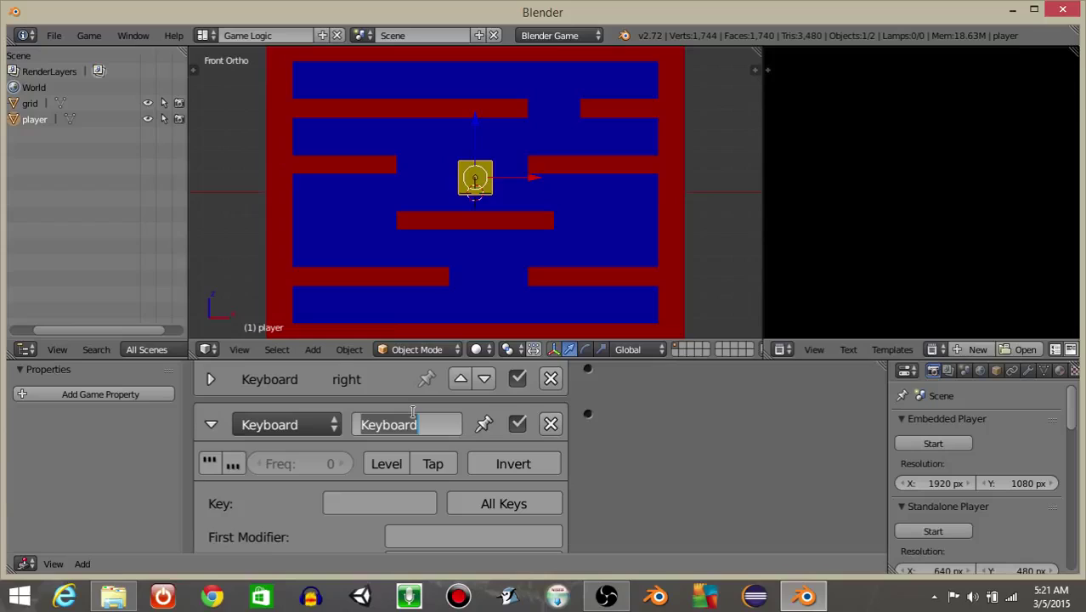
key(BackSpace)
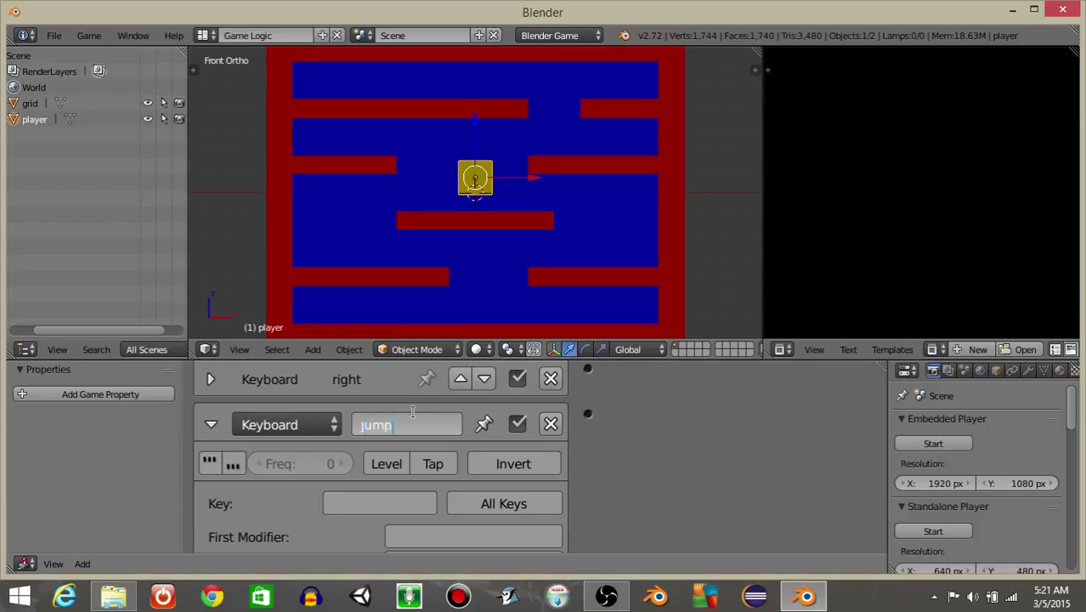
text(jump)
key(Return)
click(431, 464)
click(375, 504)
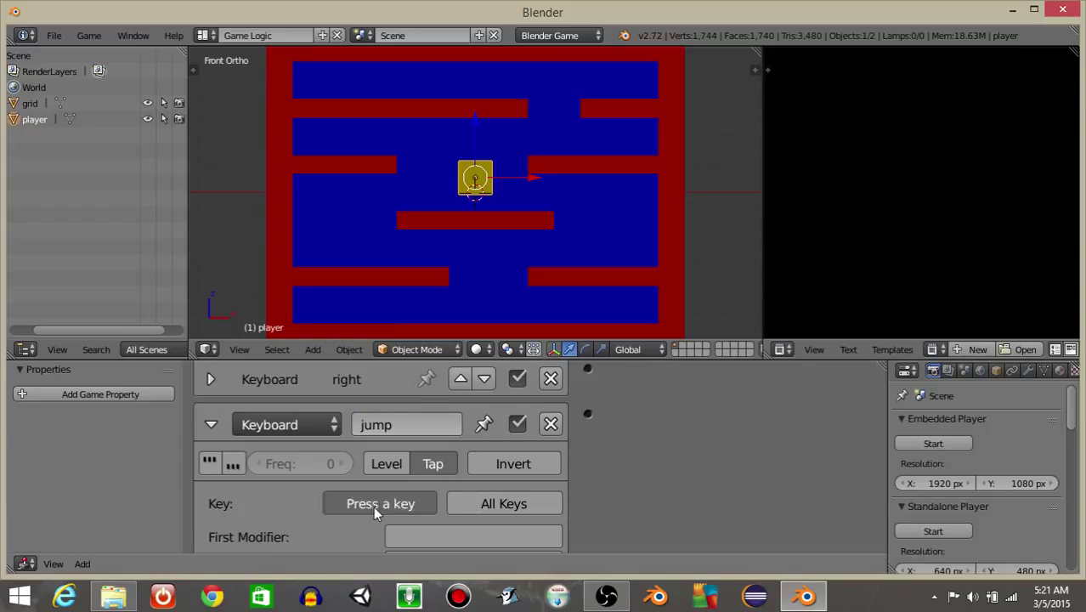
key(space)
click(211, 424)
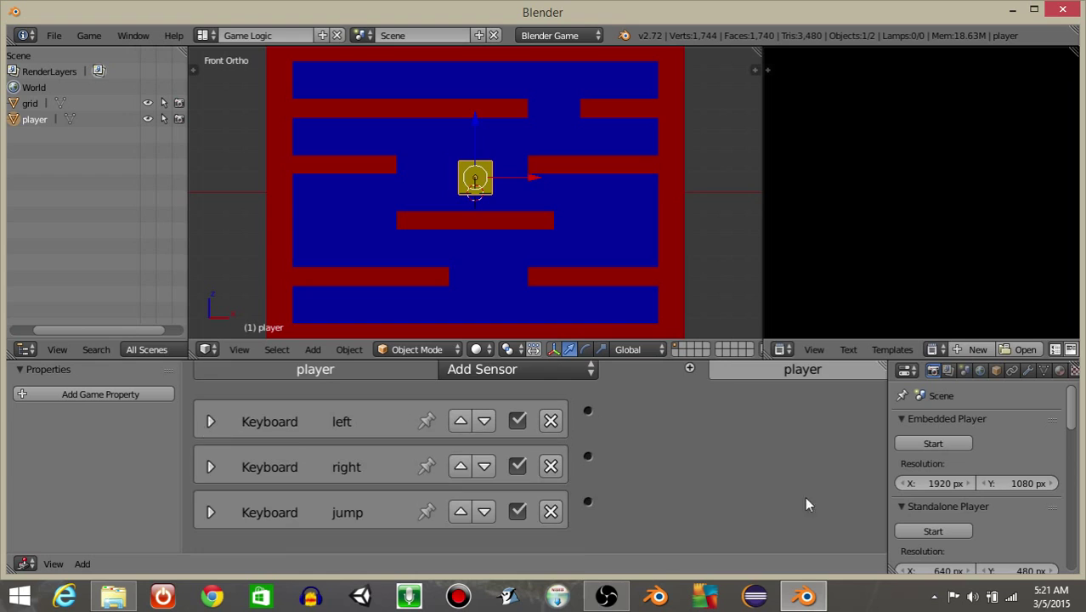
ctrl+scroll(492, 522, right, 8)
Add a Motion actuator with a Loc X offset of 0.10.
ctrl+scroll(571, 478, right, 4)
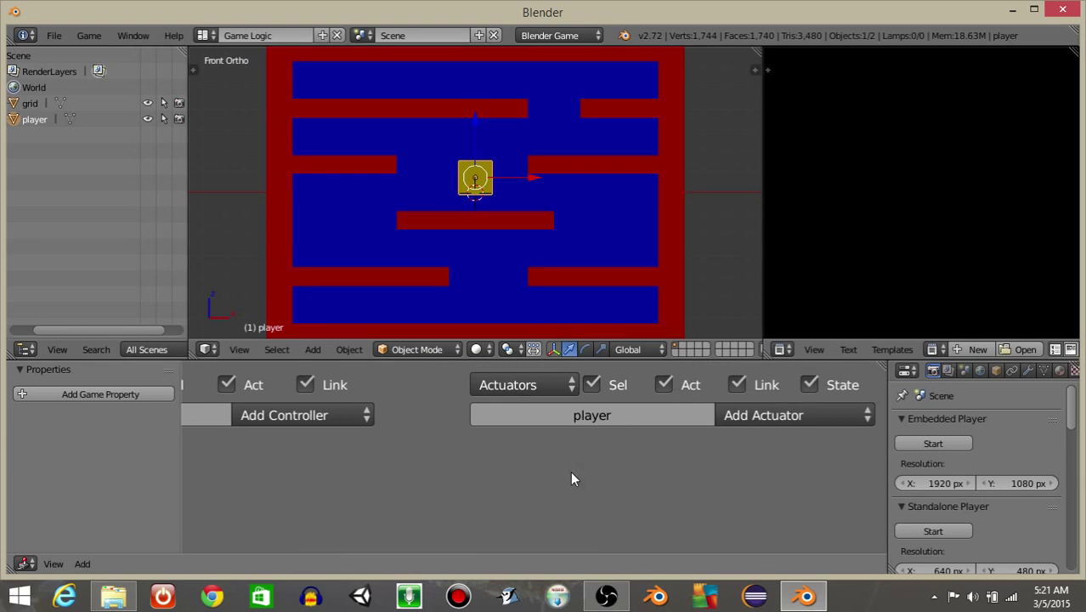
click(754, 413)
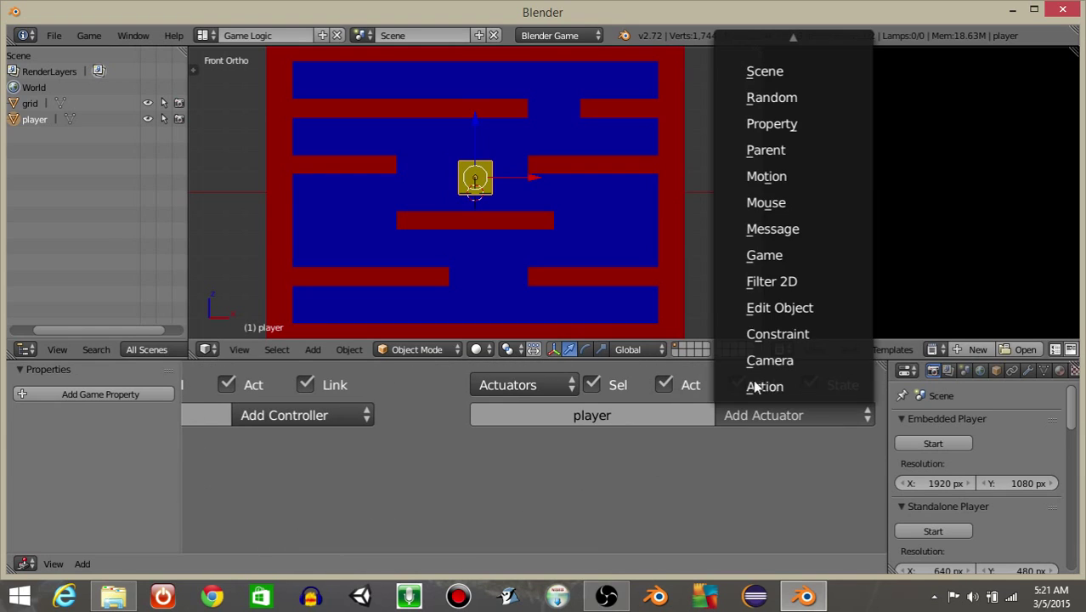
click(805, 177)
scroll(697, 476, down, 2)
click(719, 479)
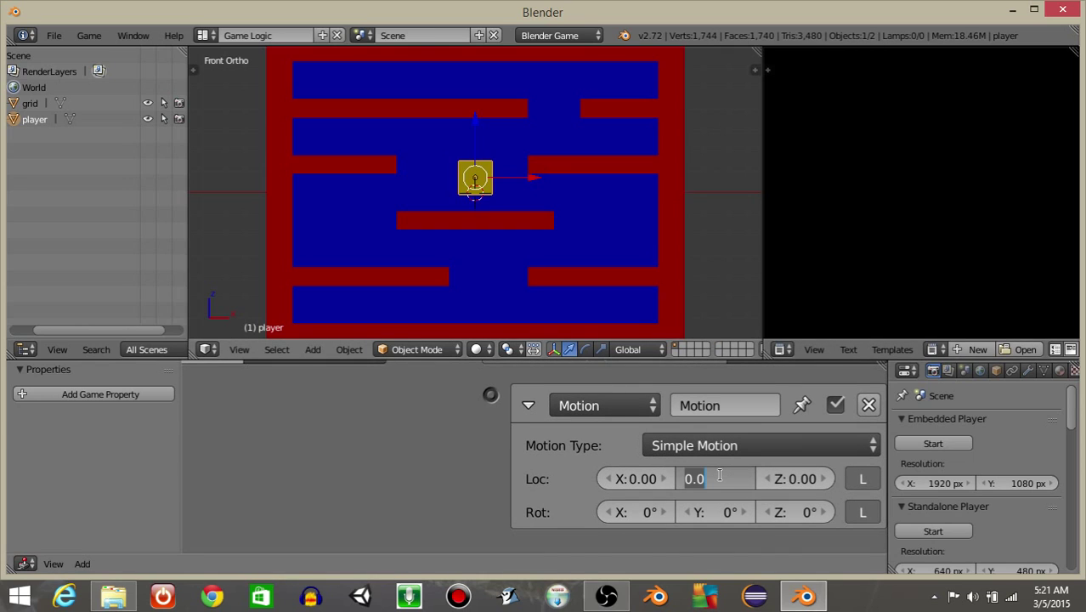
click(638, 479)
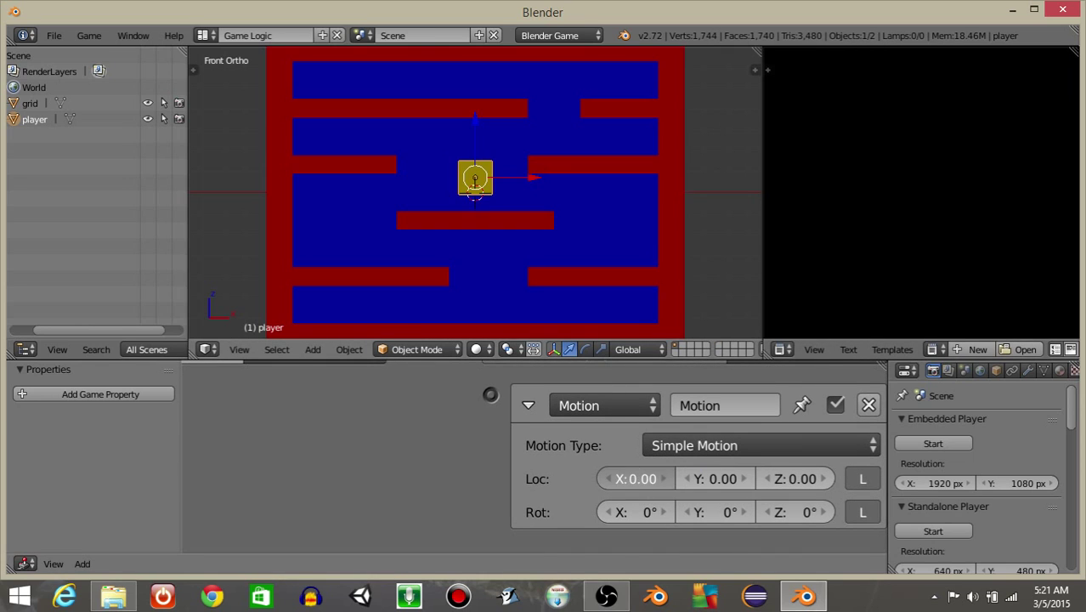
click(636, 476)
text(0.1)
key(Return)
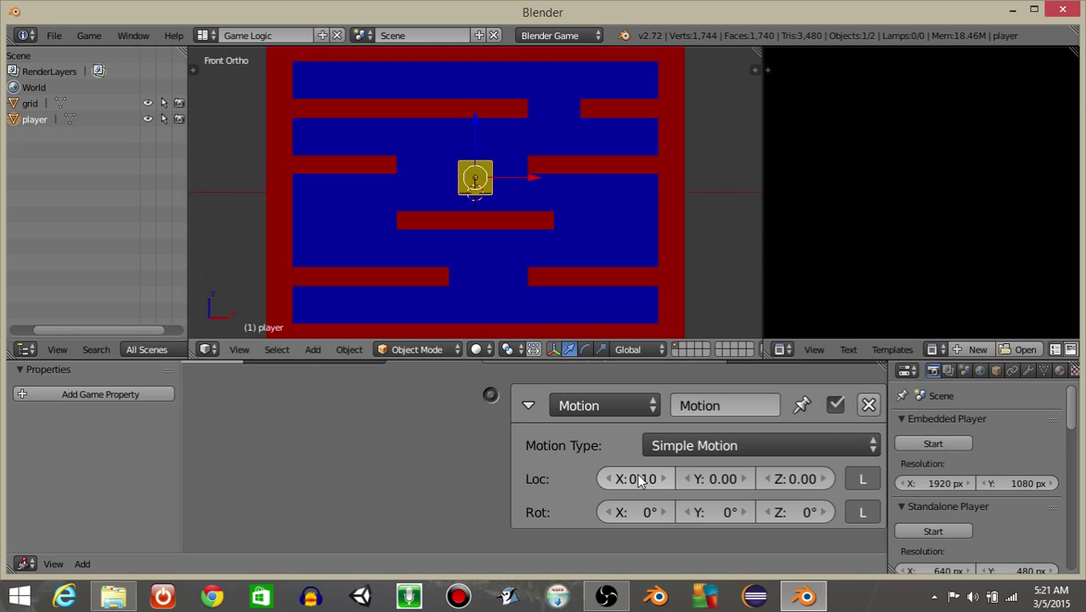
click(527, 405)
Link the left sensor to the first Motion actuator through an And controller.
ctrl+scroll(380, 435, left, 5)
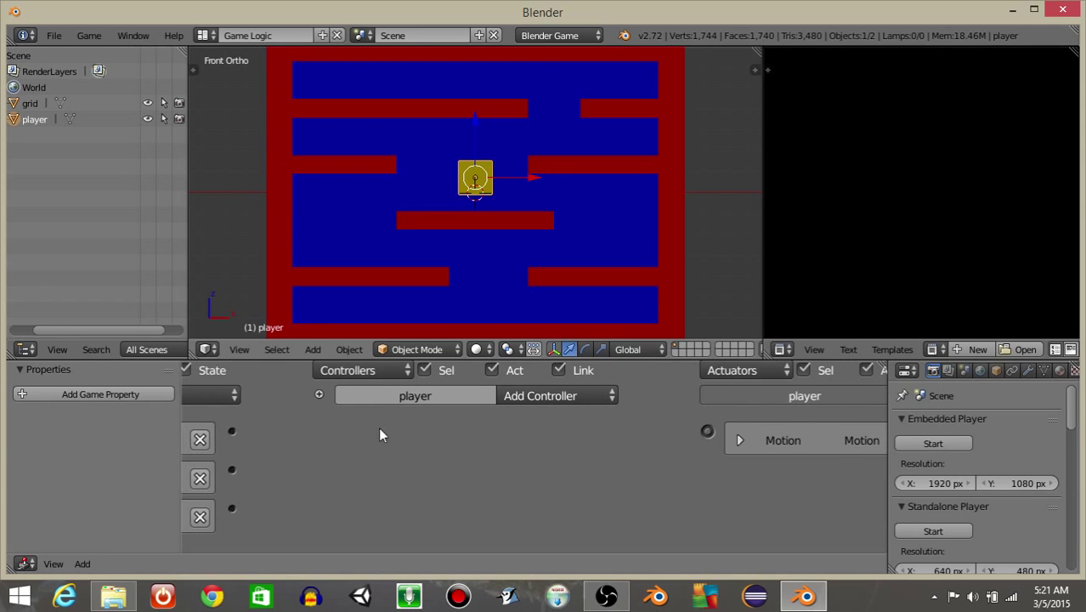
drag(232, 431, 707, 432)
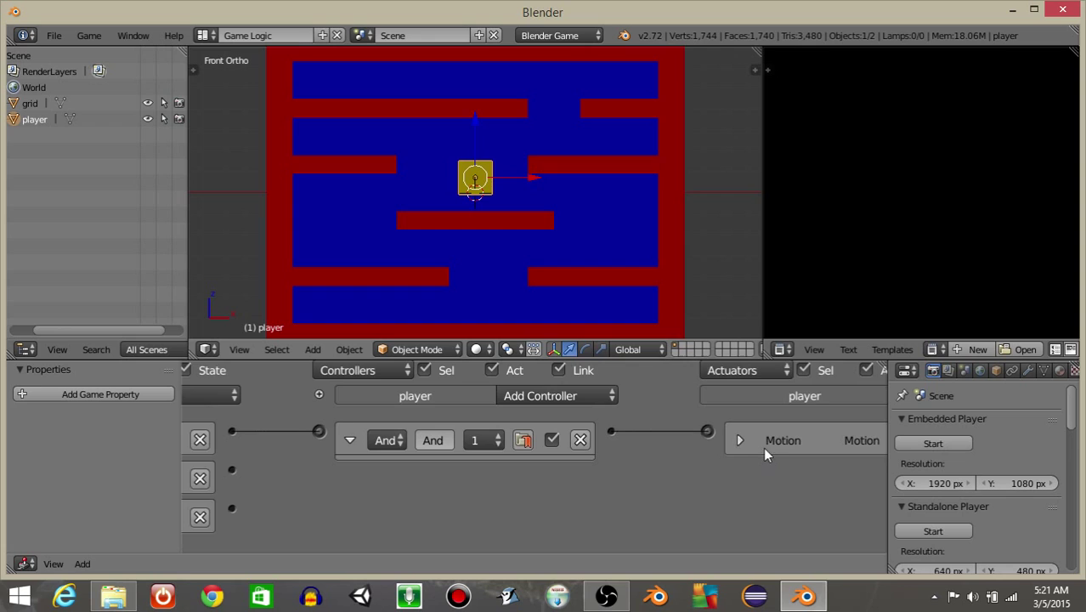
ctrl+scroll(438, 440, right, 5)
Add a second Motion actuator with a Loc X offset of -0.10.
click(787, 404)
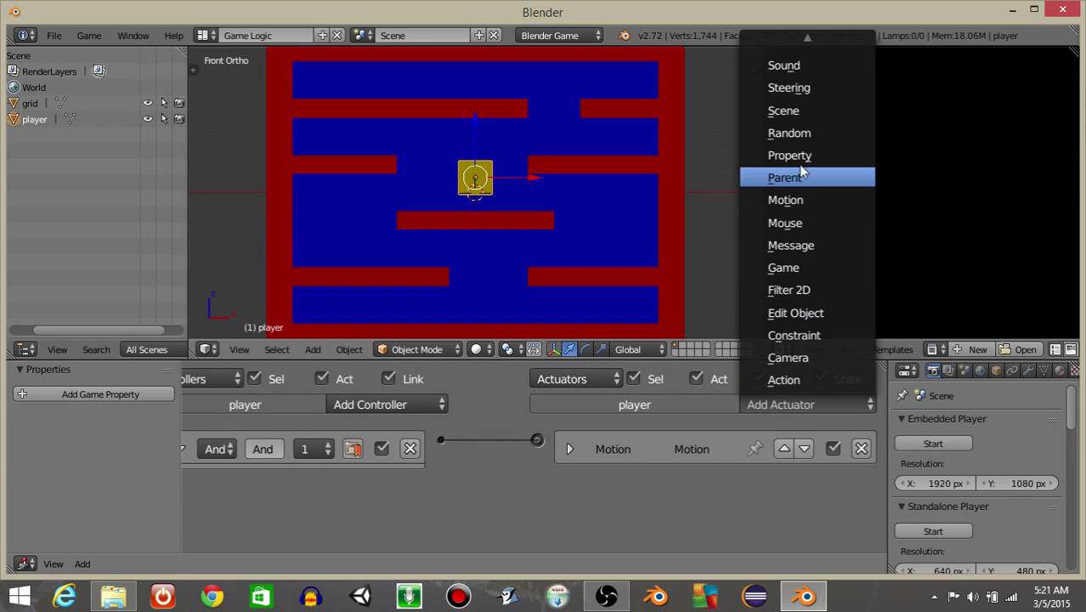
click(798, 201)
scroll(677, 518, down, 3)
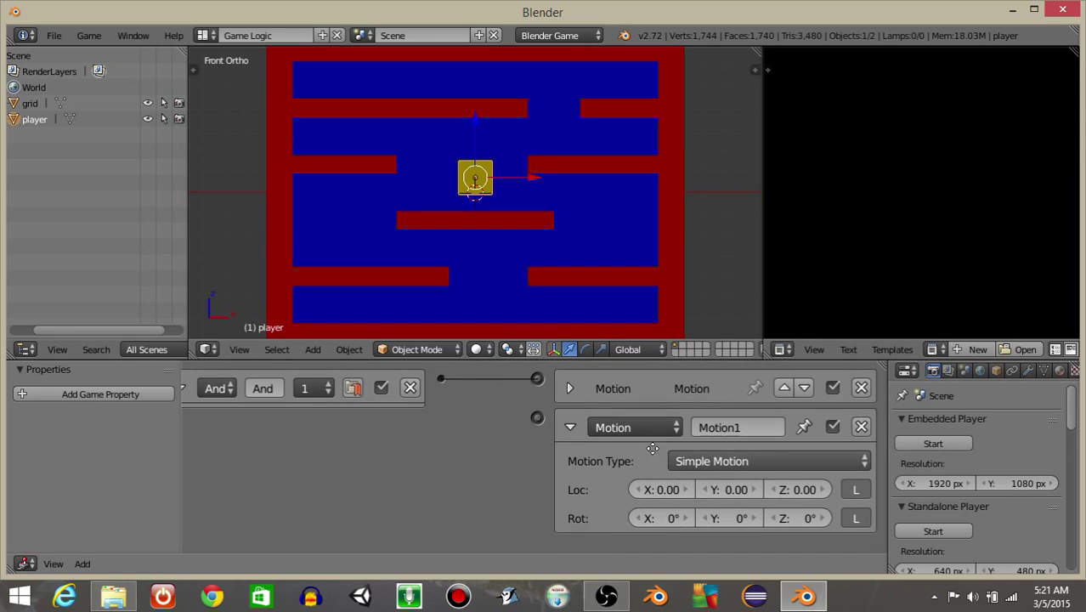
click(668, 491)
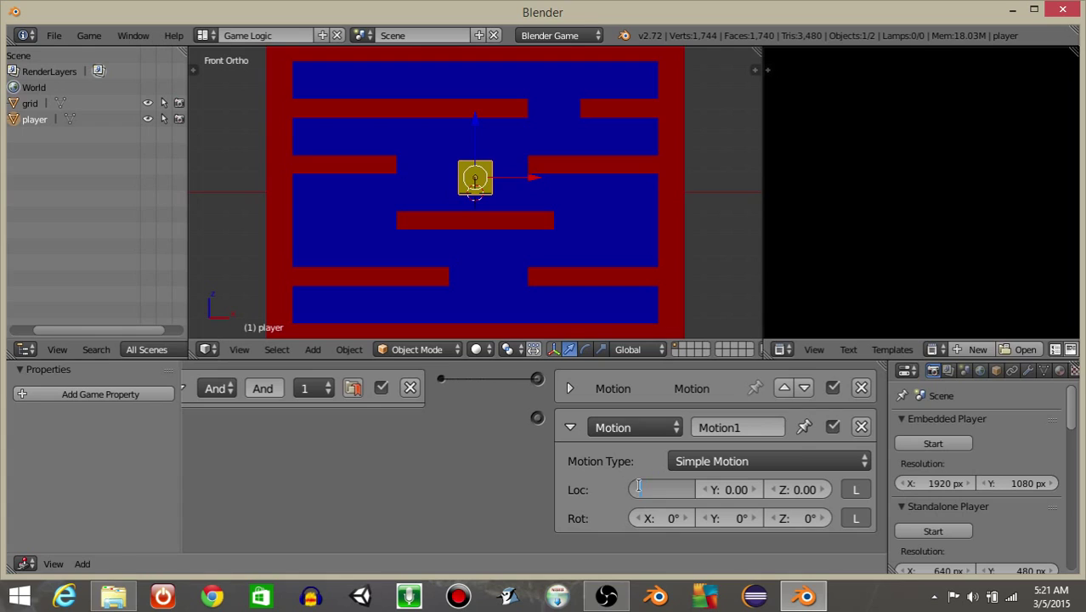
text(-0.1)
key(Return)
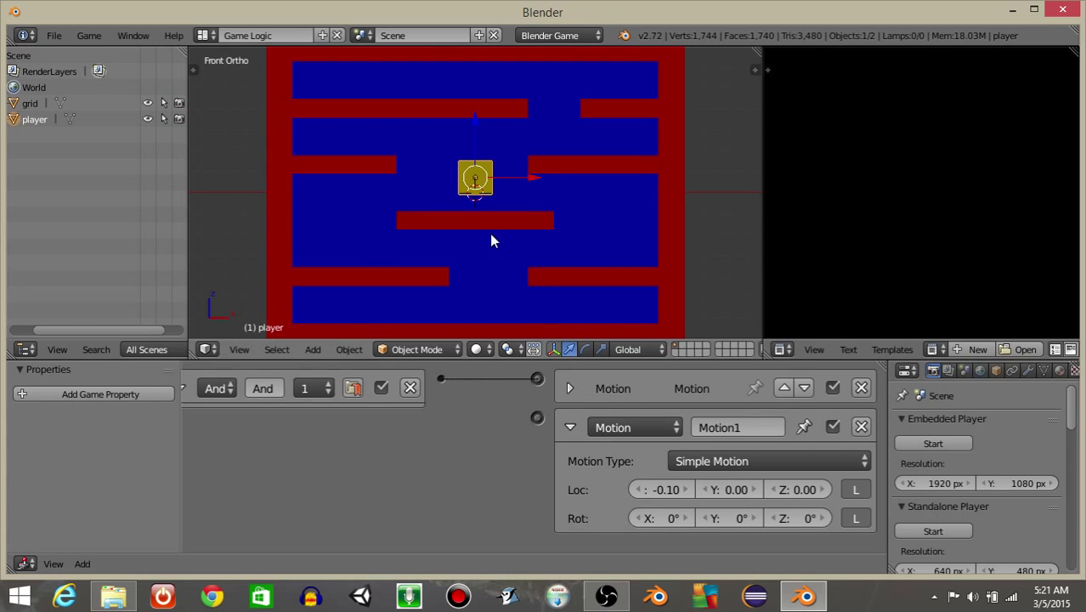
Link the right sensor to the second Motion actuator through an And controller.
middle_drag(527, 185, 512, 116)
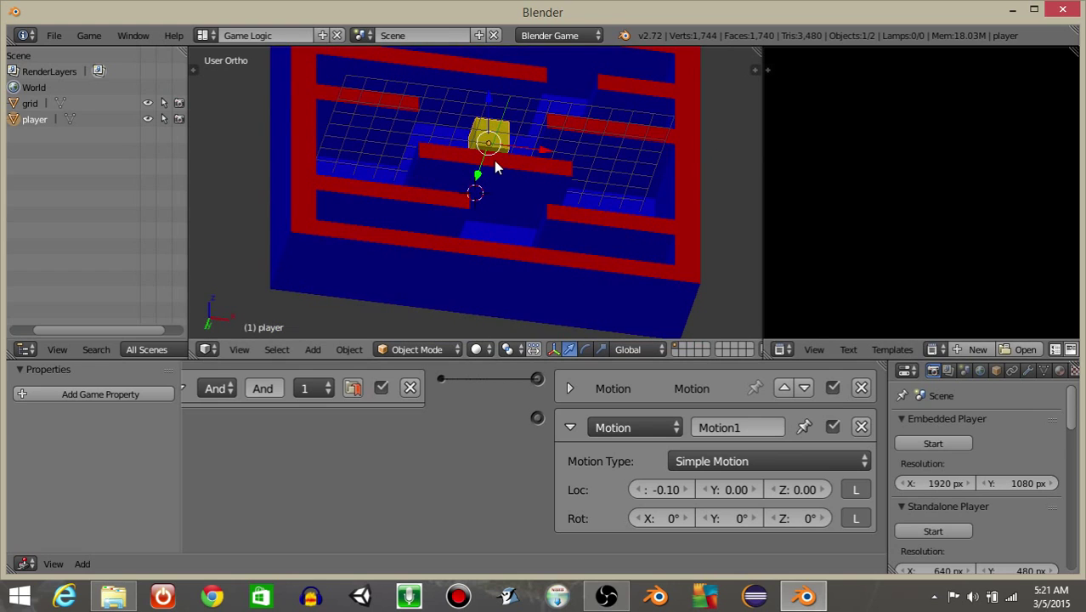
key(KP_1)
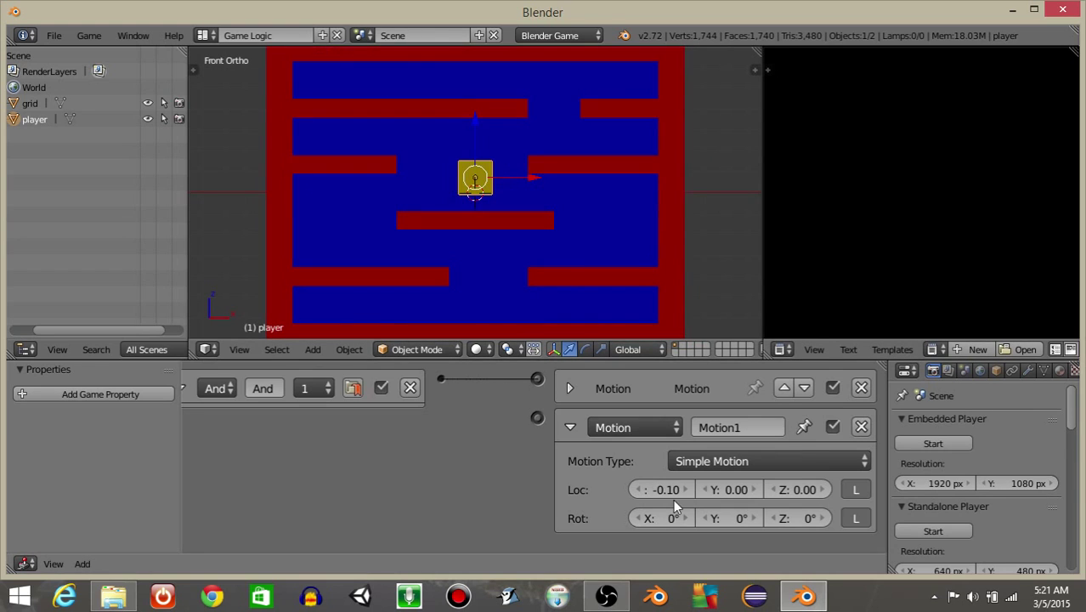
click(569, 430)
key(Home)
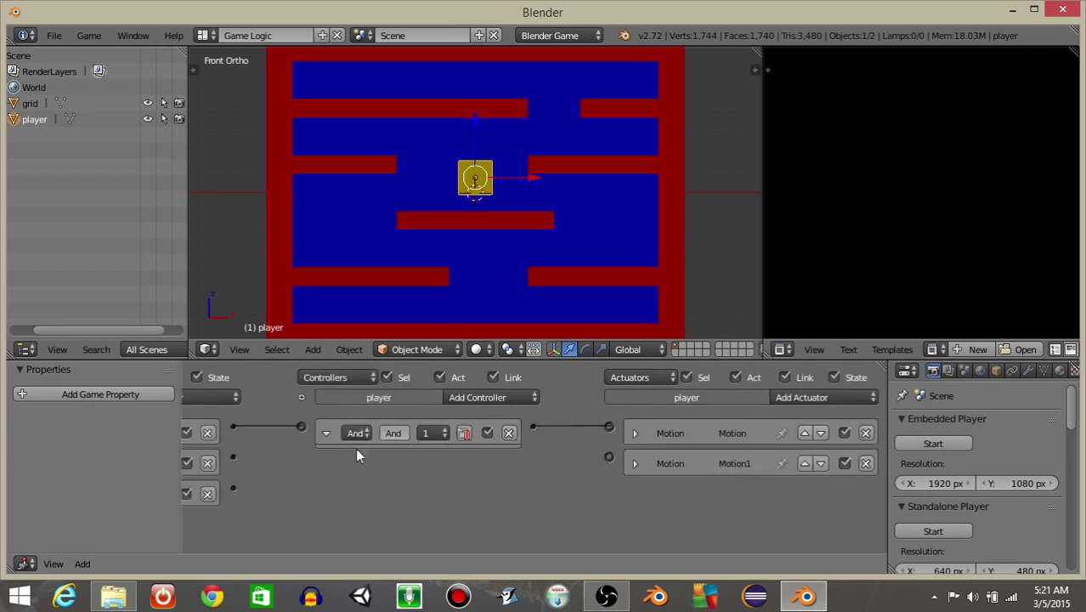
drag(411, 453, 763, 450)
click(499, 460)
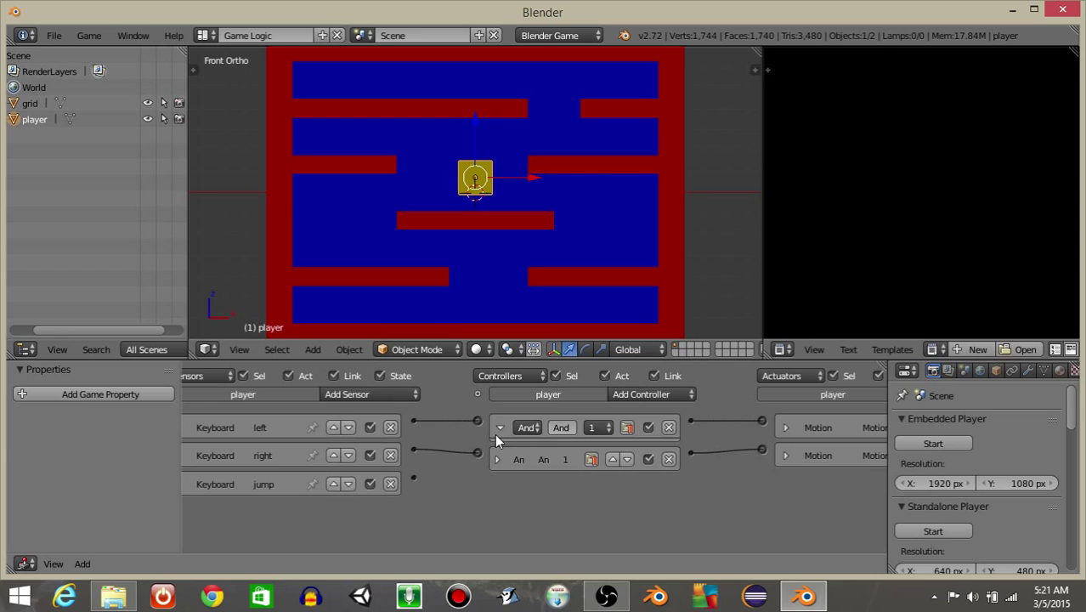
Add a third Motion actuator set to Character Motion and named jump.
click(499, 429)
ctrl+middle_drag(716, 444, 516, 423)
click(759, 374)
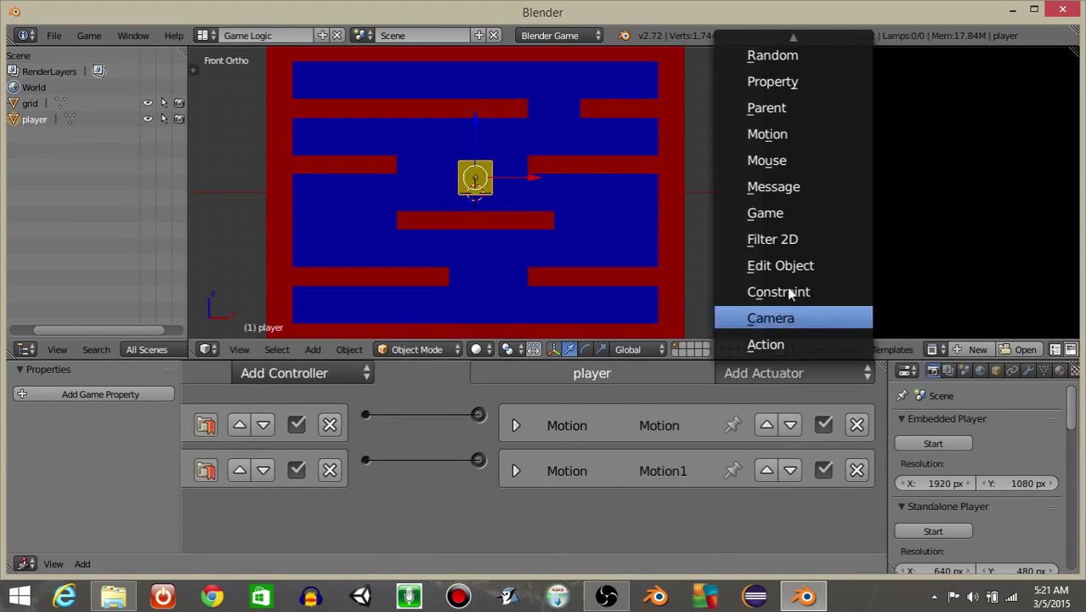
click(769, 134)
scroll(530, 456, down, 3)
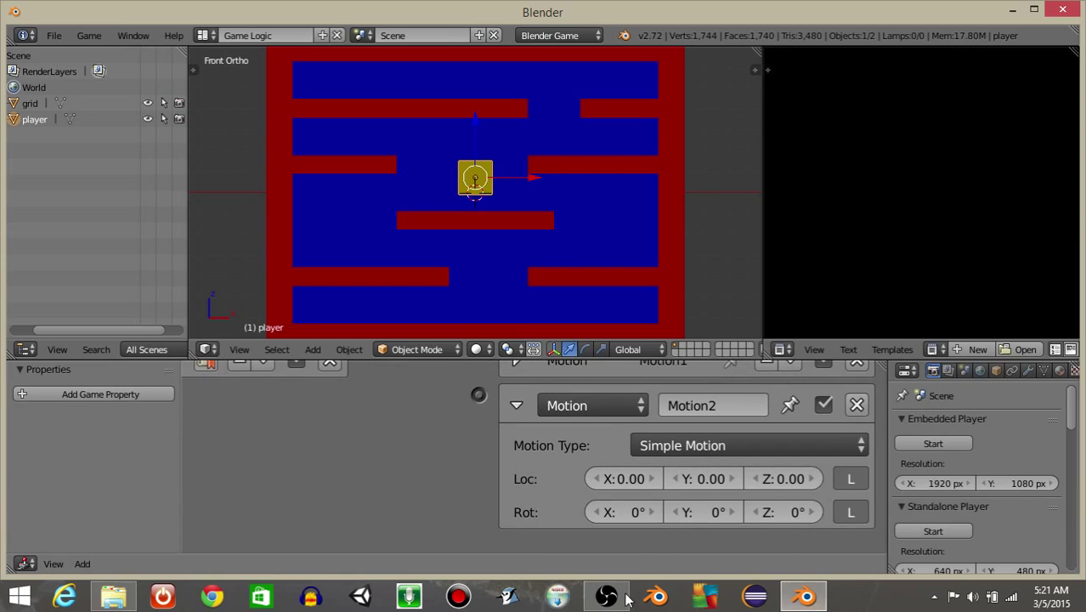
click(715, 445)
click(668, 363)
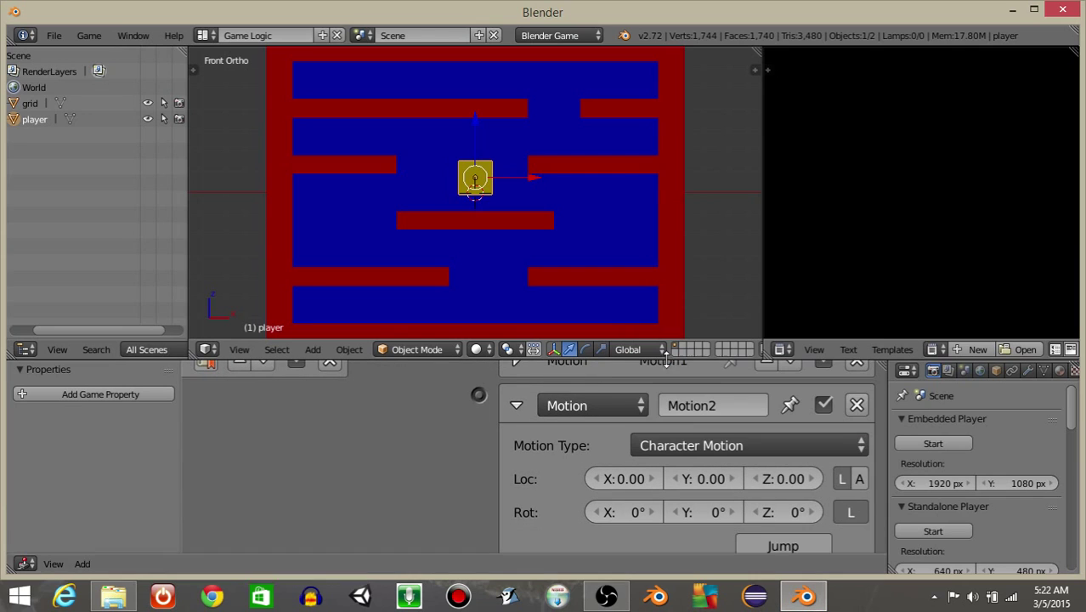
click(684, 401)
key(BackSpace)
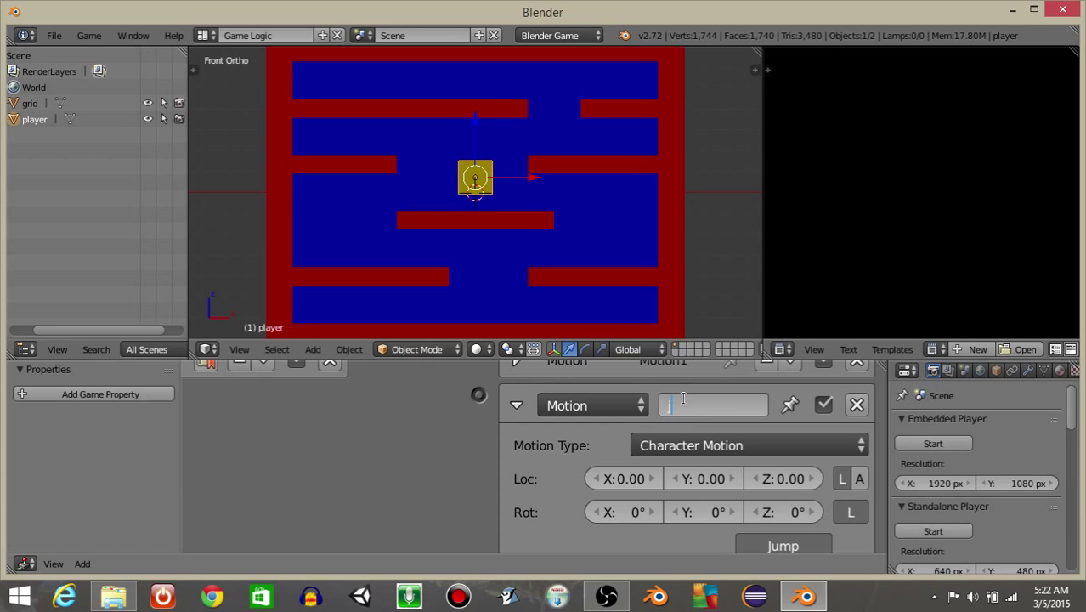
text(jump)
key(Return)
Link the jump sensor to the jump actuator, creating the And2 controller.
click(516, 405)
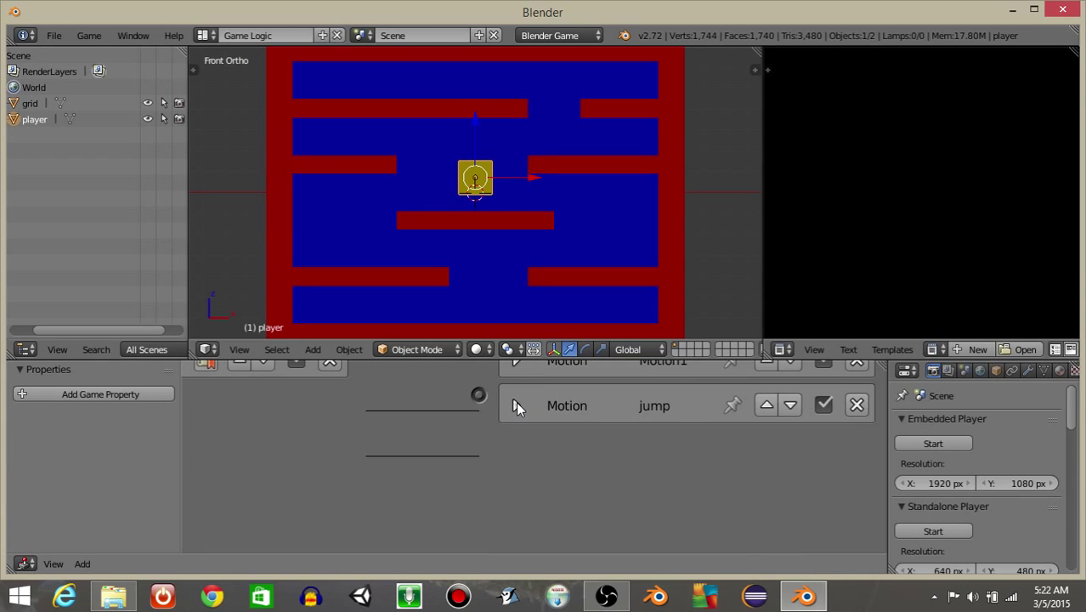
middle_drag(357, 374, 475, 412)
drag(253, 499, 659, 497)
Run the game with P and test jumping and left/right movement, then stop.
key(p)
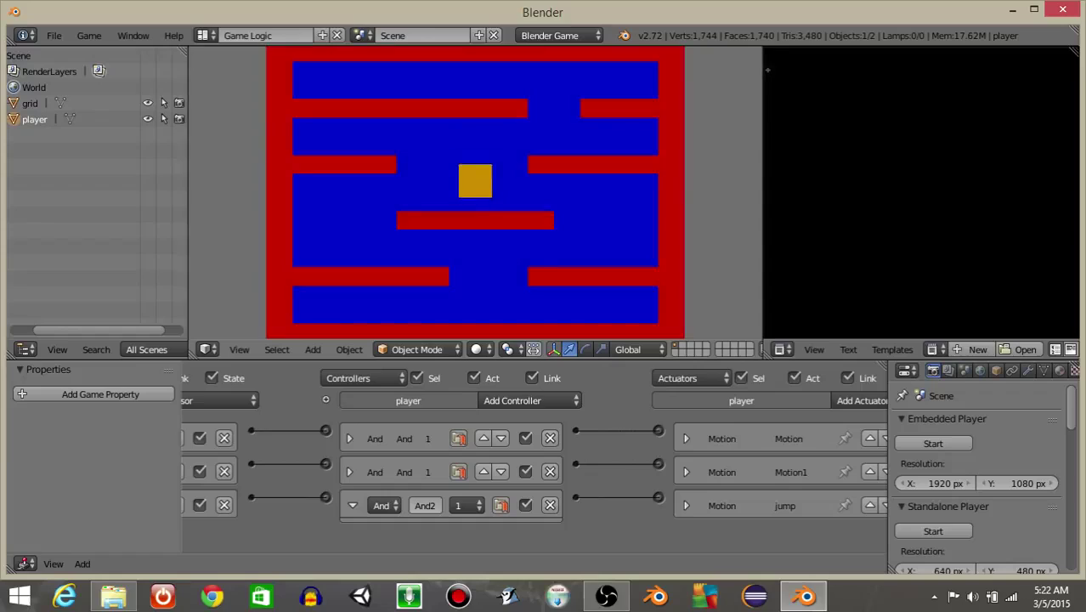
key(Up)
key(Right)
key(Left)
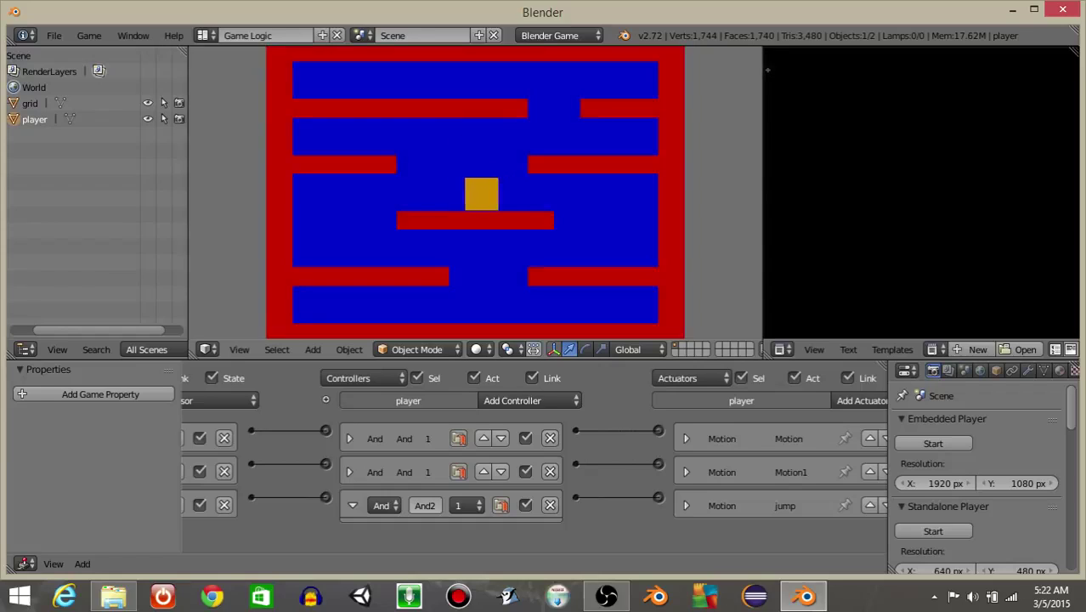
key(Right)
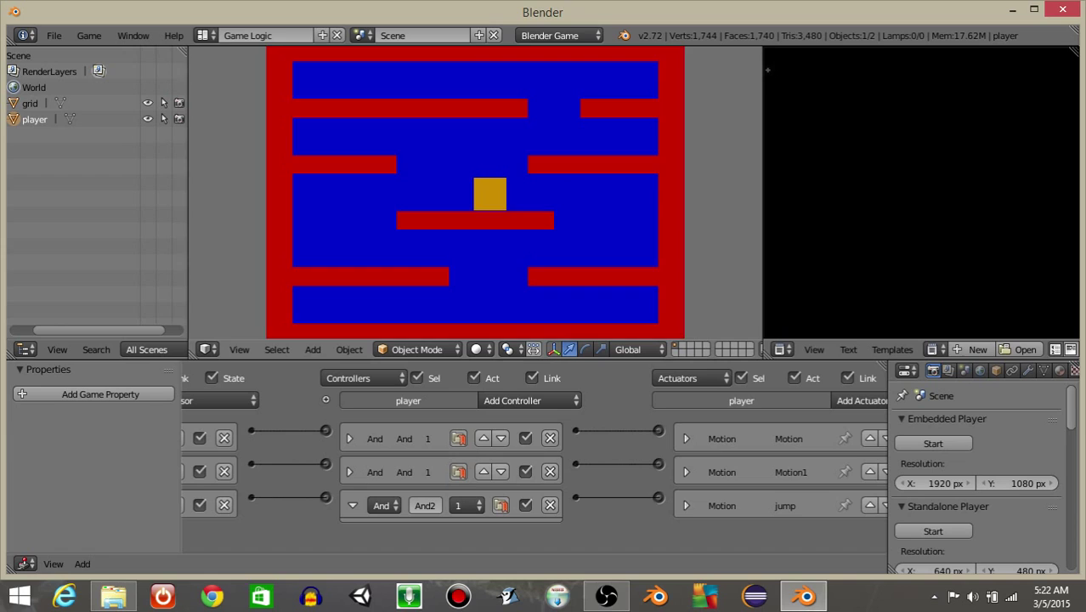
key(Escape)
Delete the left and right sensor links and rewire them crossed to the swapped controllers.
middle_drag(575, 483, 642, 482)
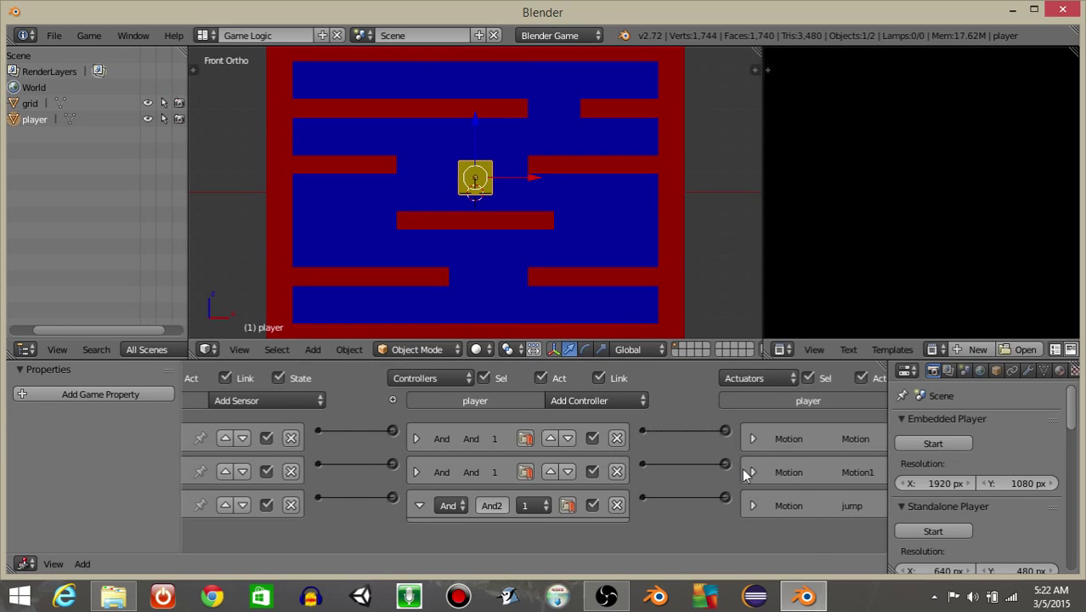
middle_drag(429, 474, 507, 474)
key(x)
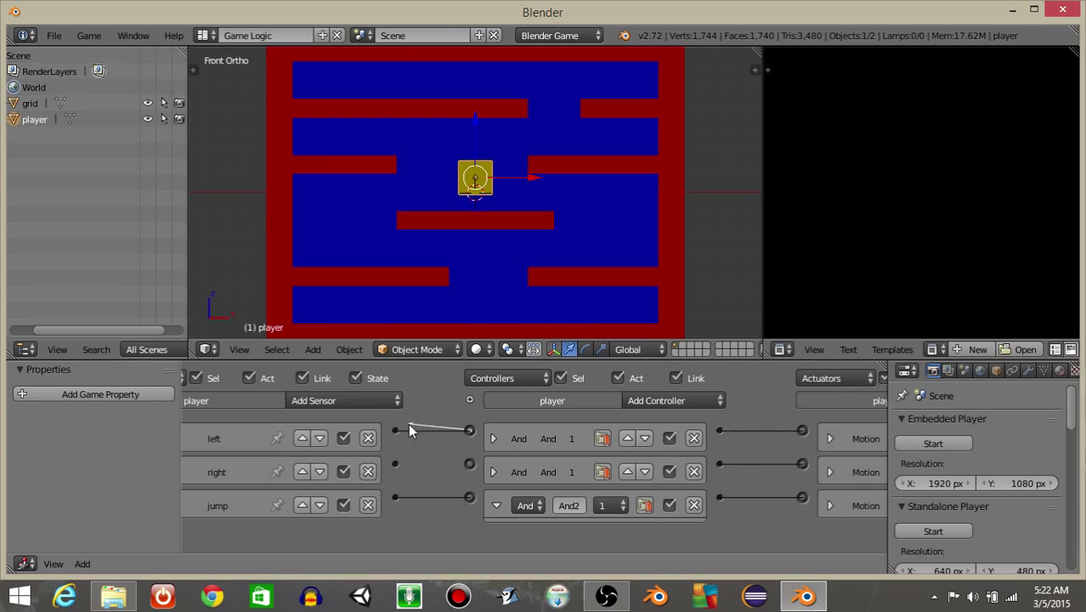
key(x)
drag(394, 430, 472, 430)
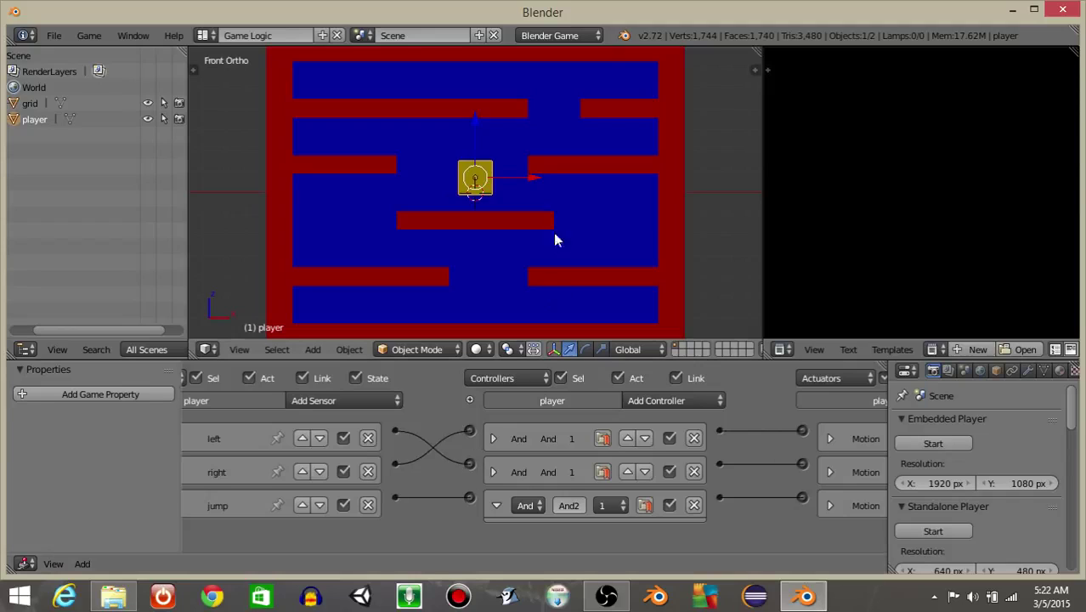
Rerun the game and test moving left, right and jumping along the platform.
key(p)
key(Left)
key(Right)
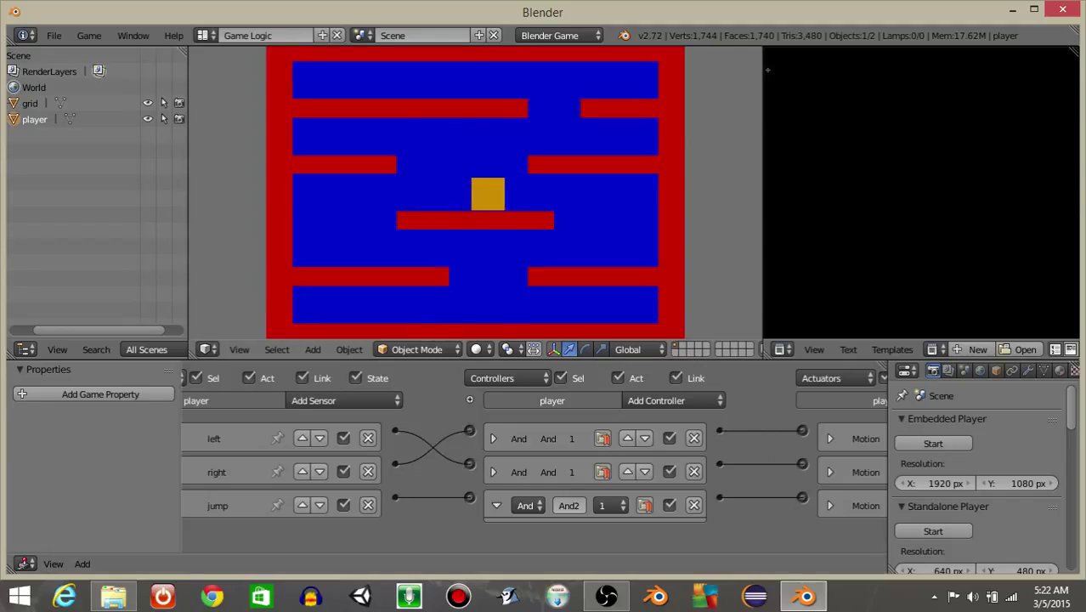
key(Up)
key(Up)
key(Right)
key(Up)
key(Up)
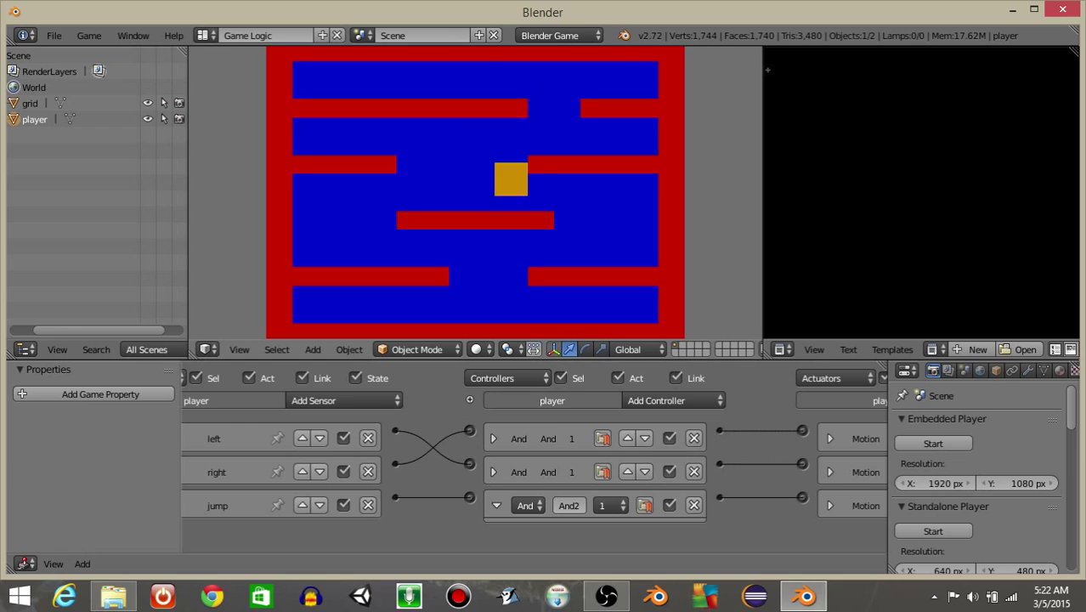
key(Up)
Stop the game, select the level grid, and undo a trial shrink.
key(Escape)
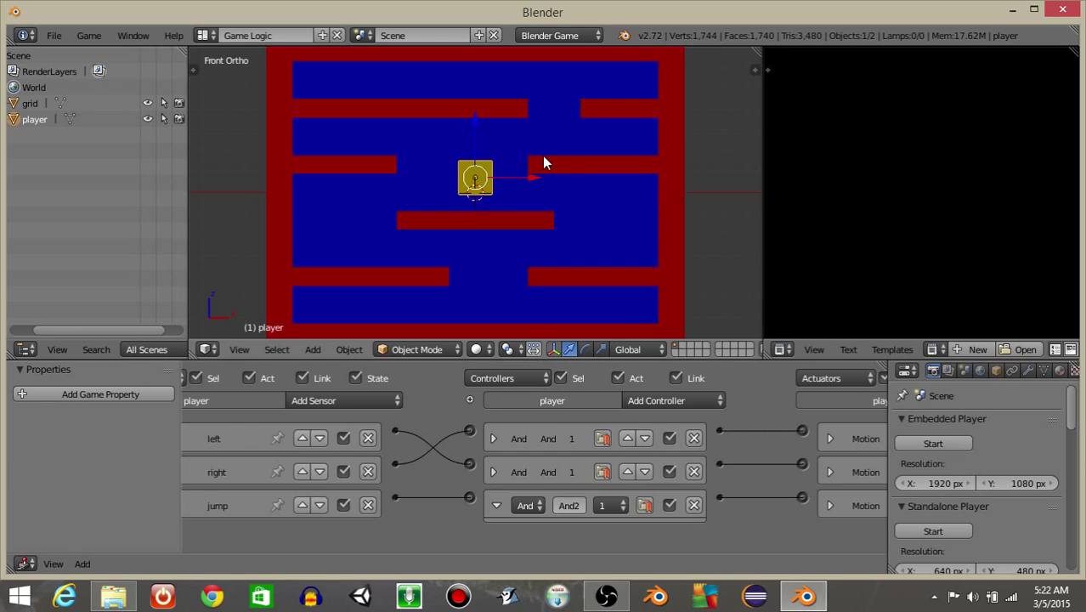
right_click(683, 234)
scroll(683, 231, down, 1)
key(s)
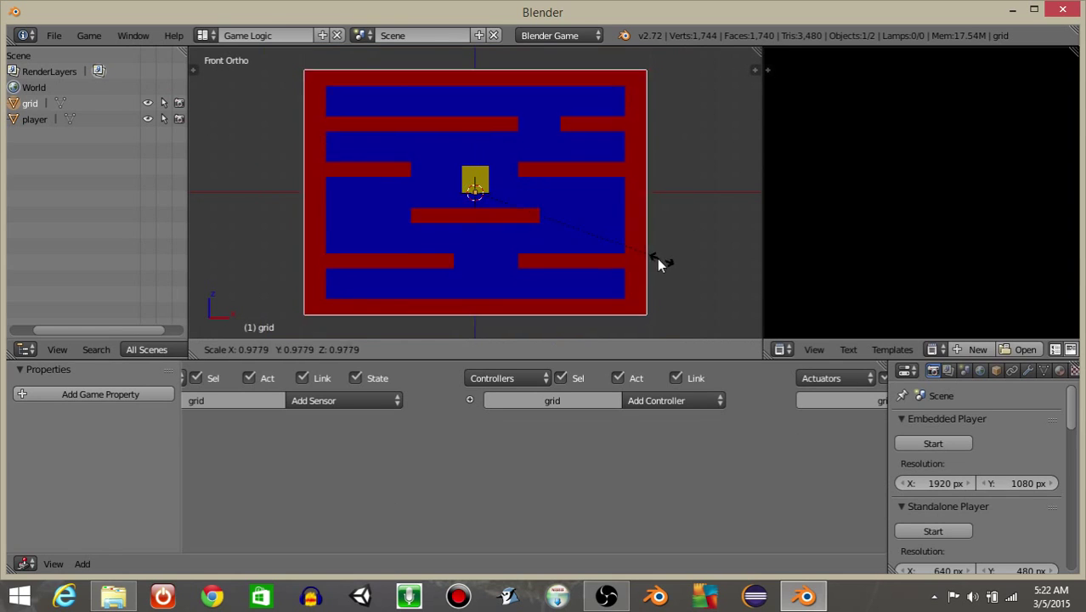
click(638, 250)
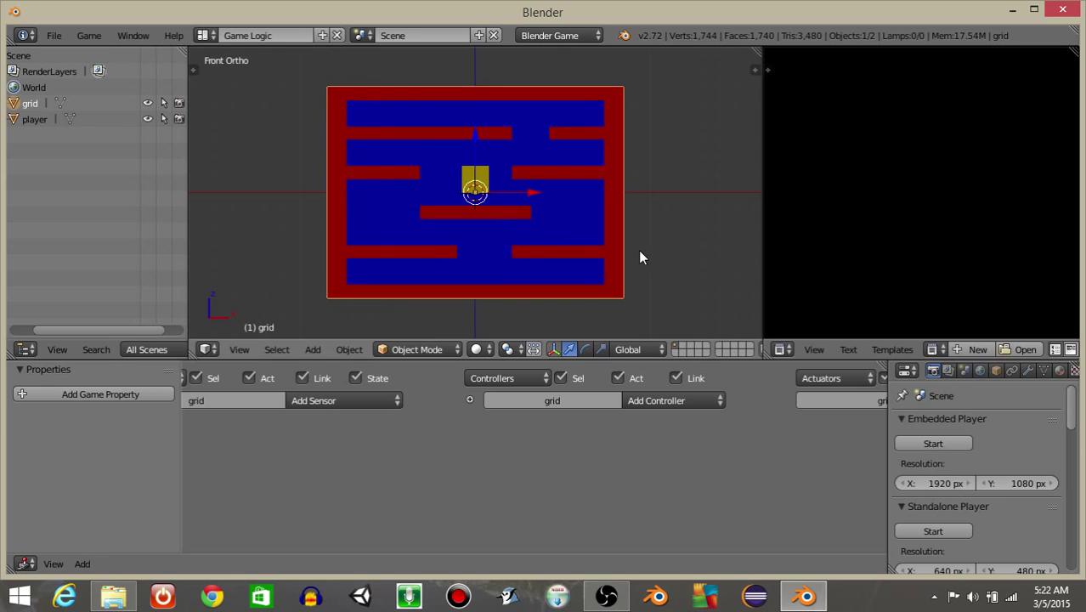
key(ctrl+z)
Squash the grid along Z, then shrink it uniformly to about 0.79.
key(s)
key(z)
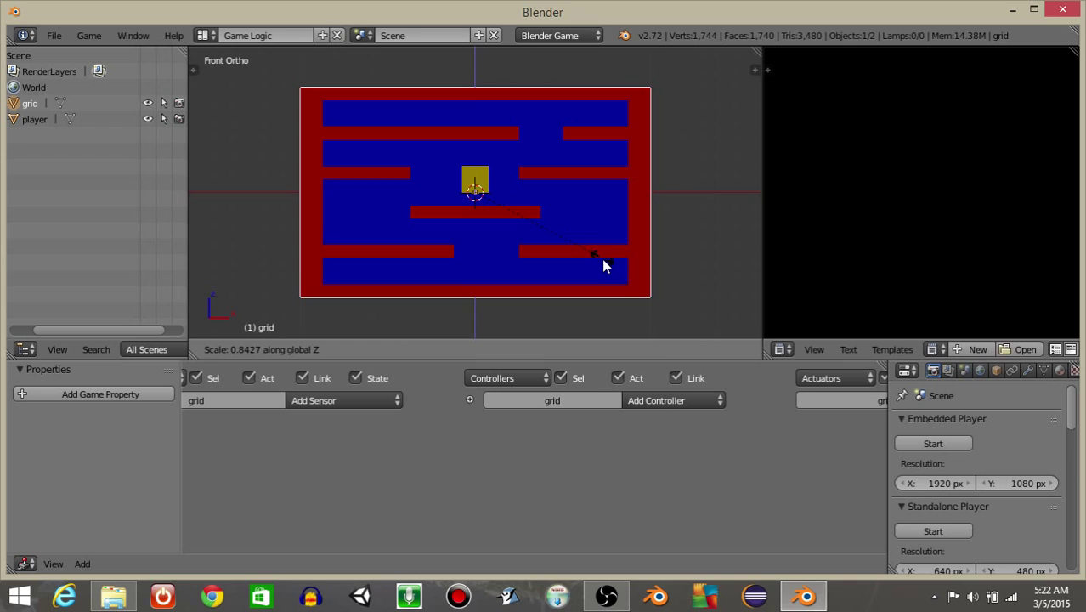
click(603, 284)
key(s)
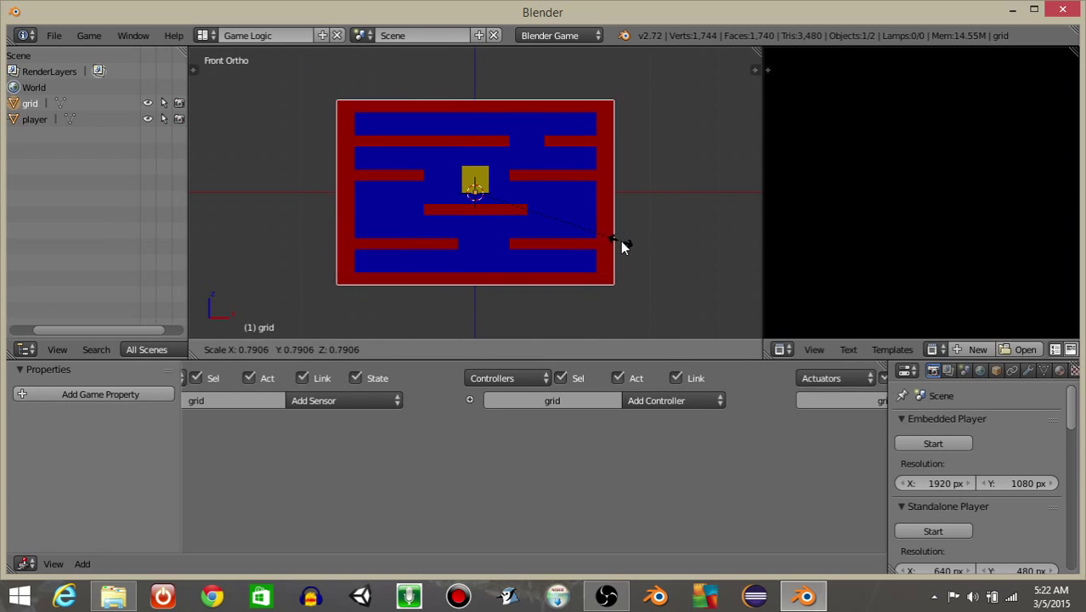
click(620, 240)
scroll(587, 204, up, 3)
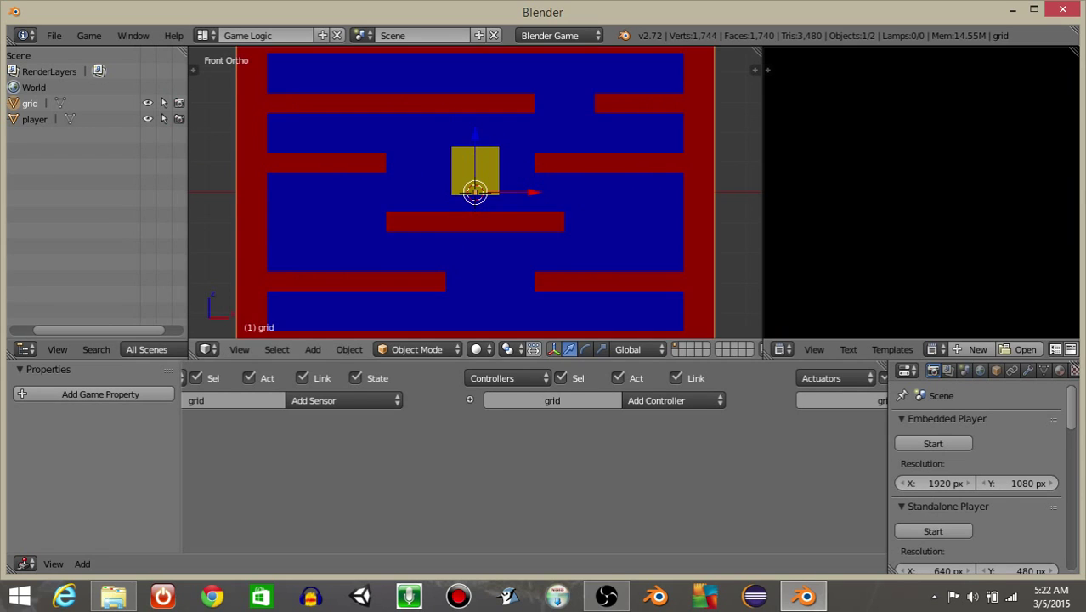
key(p)
key(Right)
key(Up)
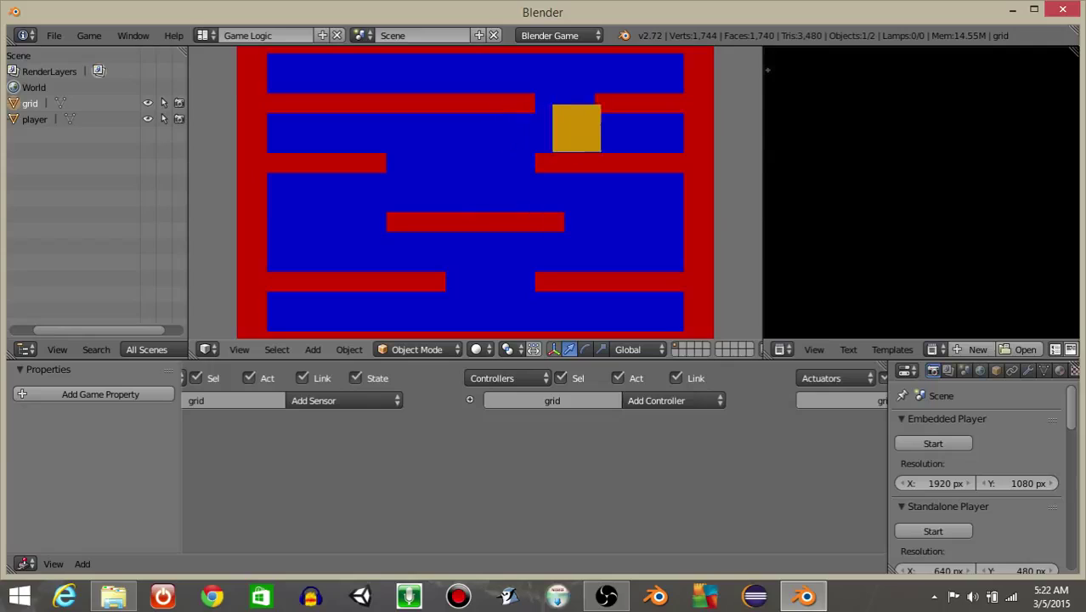
key(Left)
key(Up)
key(Left)
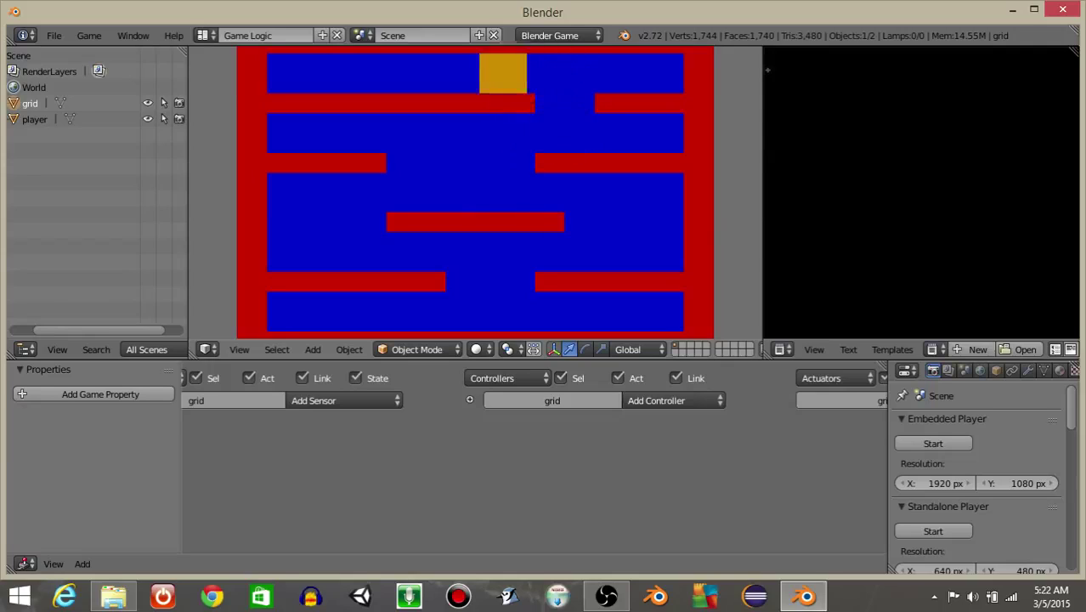
key(Right)
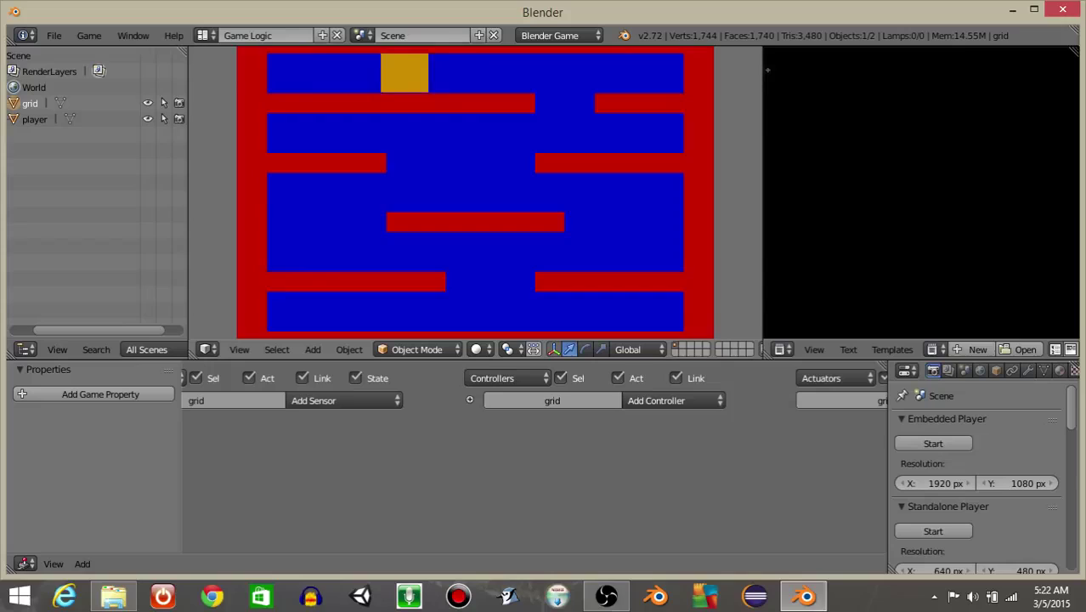
key(Down)
key(Left)
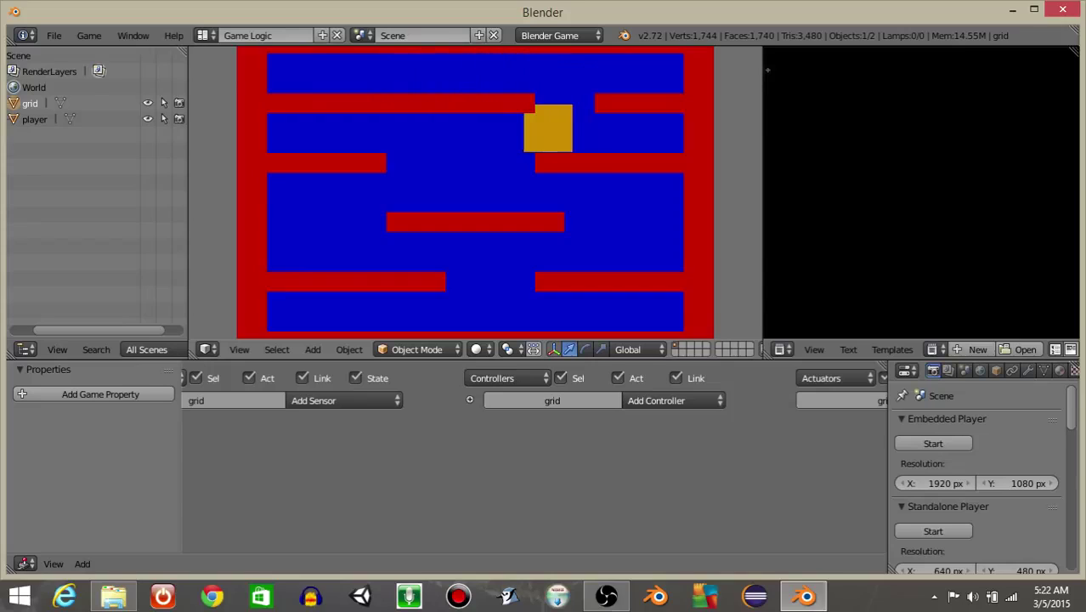
key(Down)
key(Left)
key(Down)
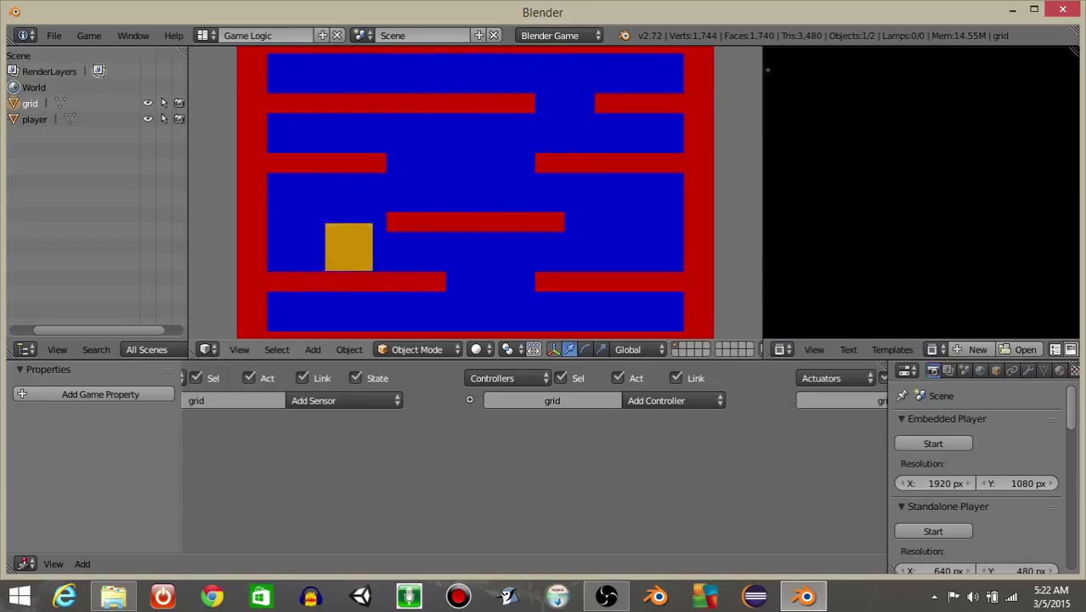
key(Right)
key(Down)
key(Left)
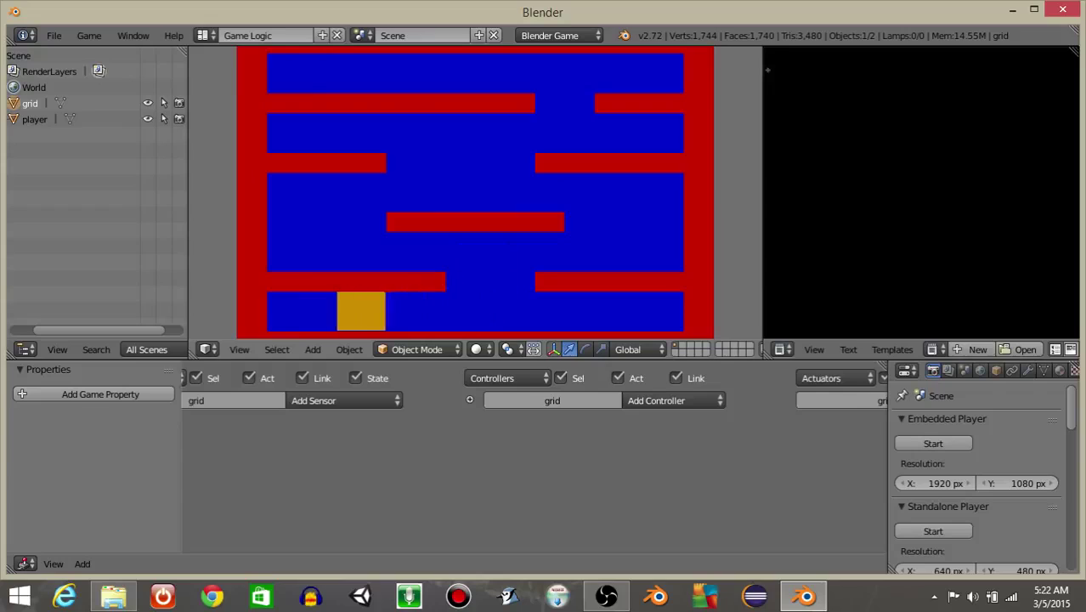
key(Right)
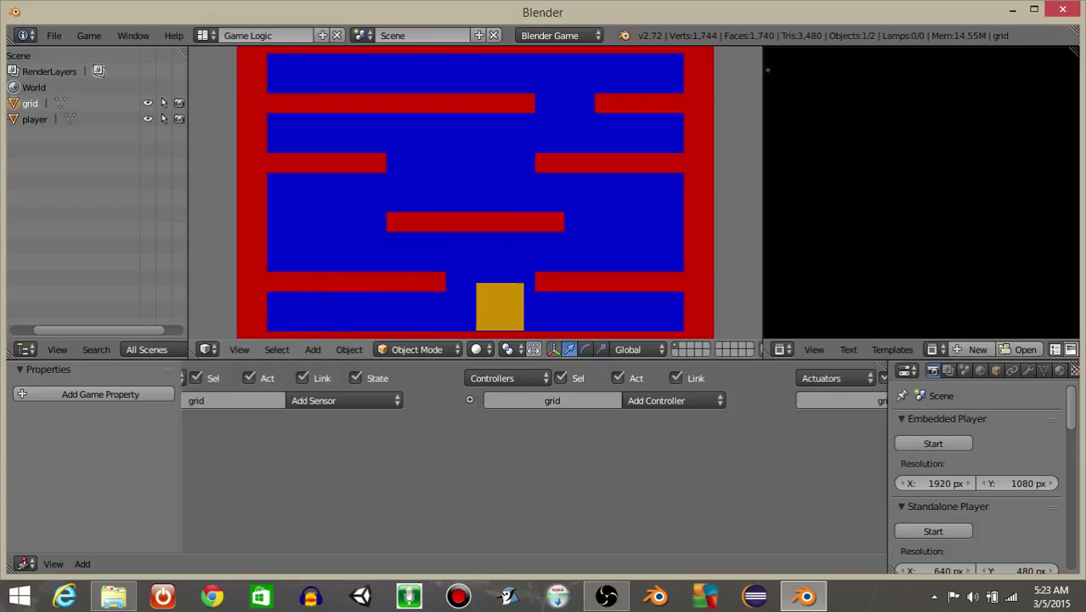
key(Up)
key(Right)
key(Up)
key(Left)
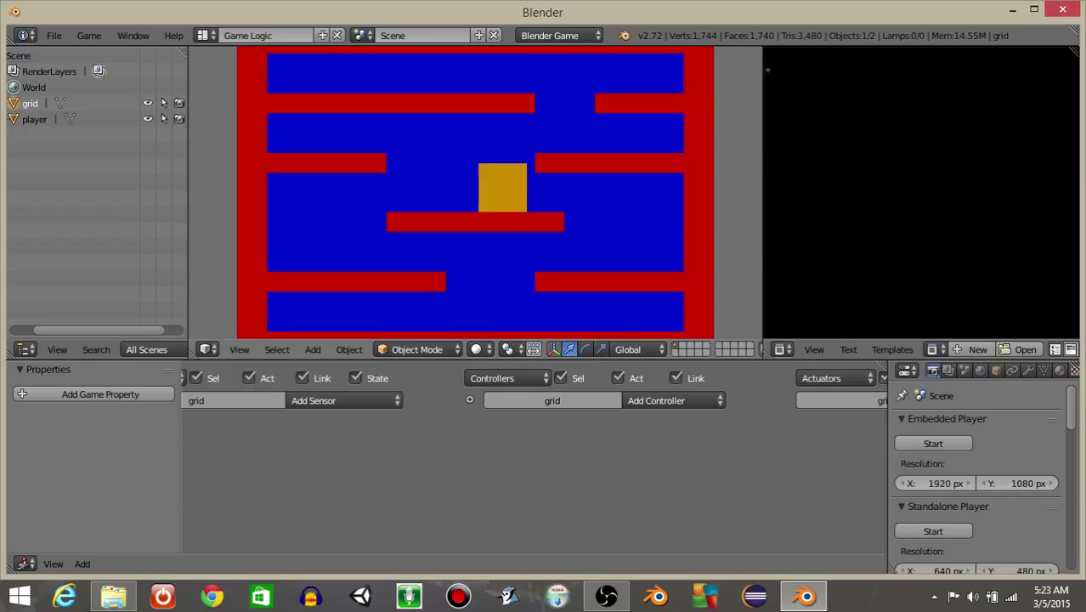
key(Up)
key(Right)
key(Left)
key(Up)
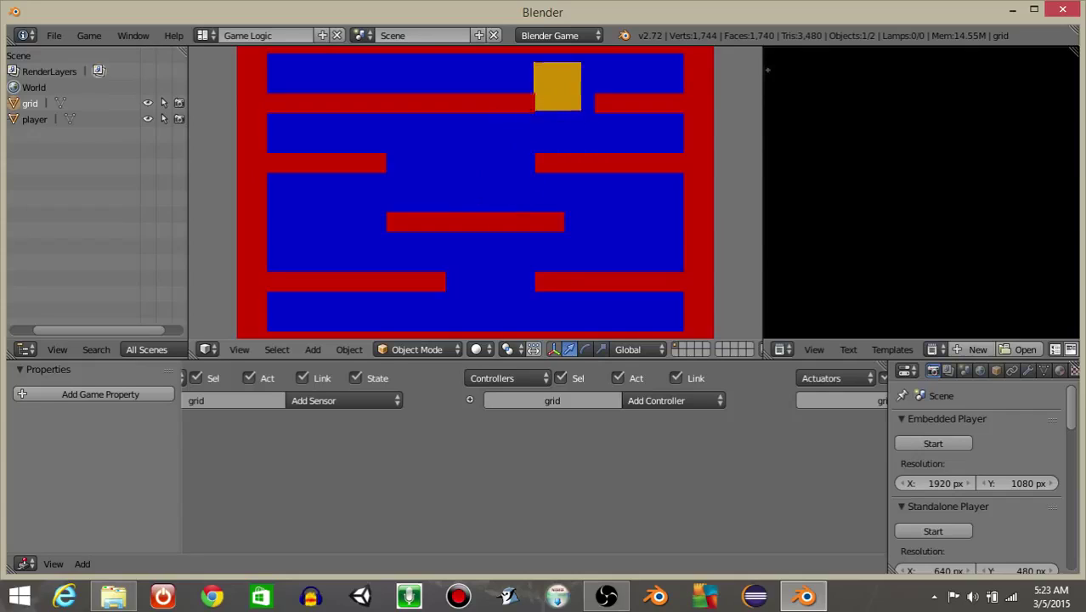
key(Left)
key(Left)
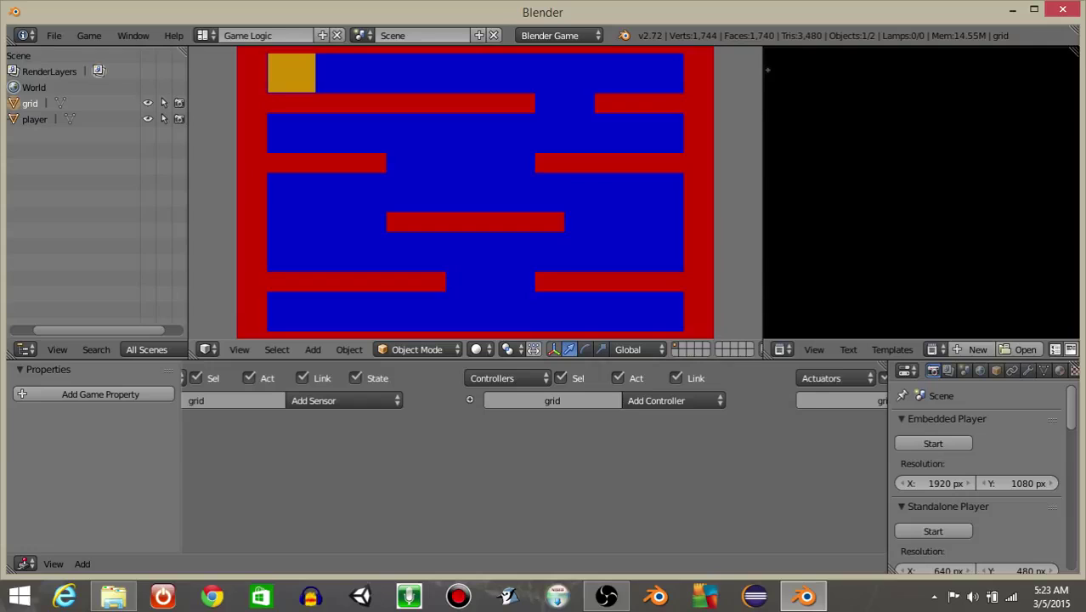
key(Escape)
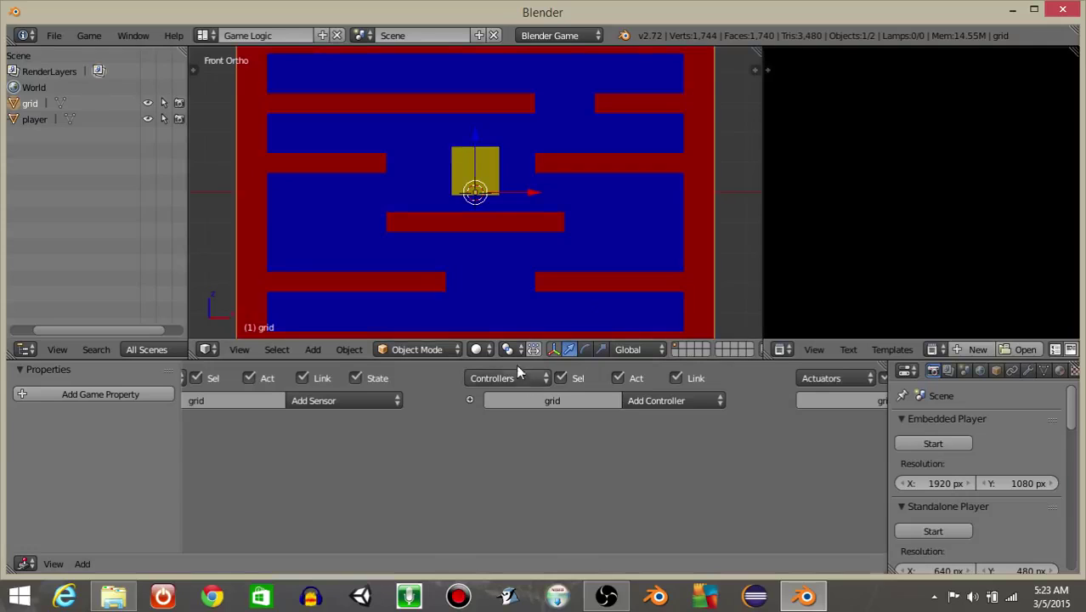
Give the selected player object an Integer game property named player with value 0.
drag(508, 357, 514, 387)
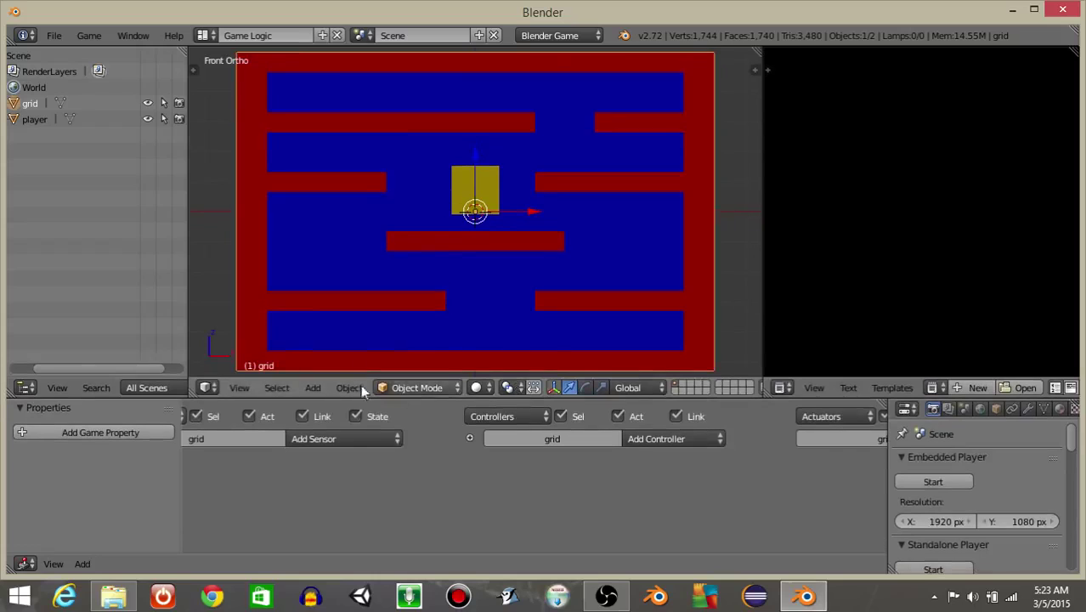
right_click(477, 201)
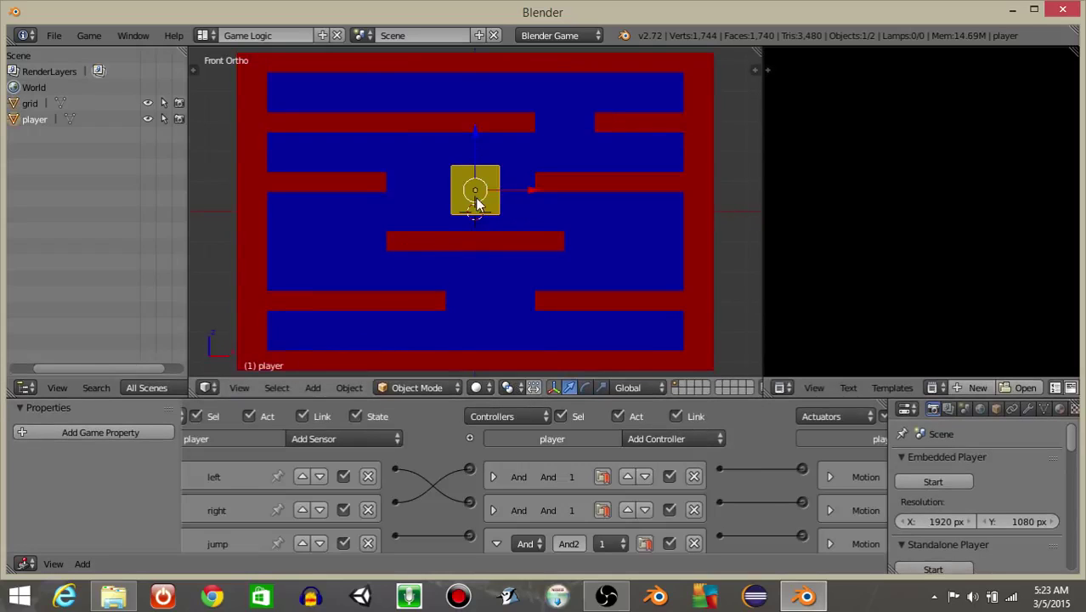
click(82, 428)
click(65, 458)
click(81, 416)
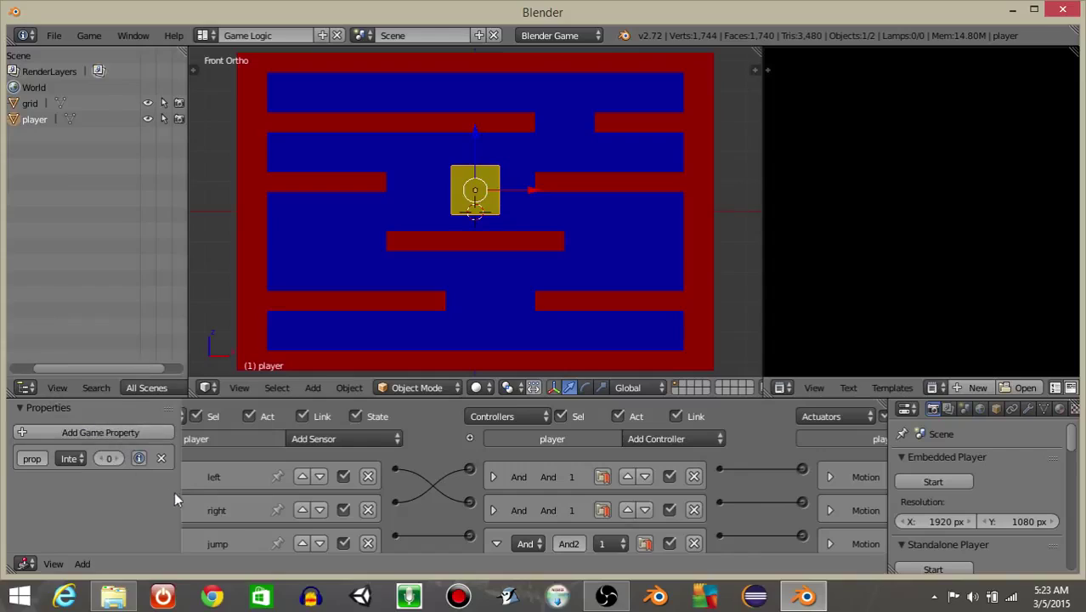
drag(176, 498, 270, 498)
click(68, 459)
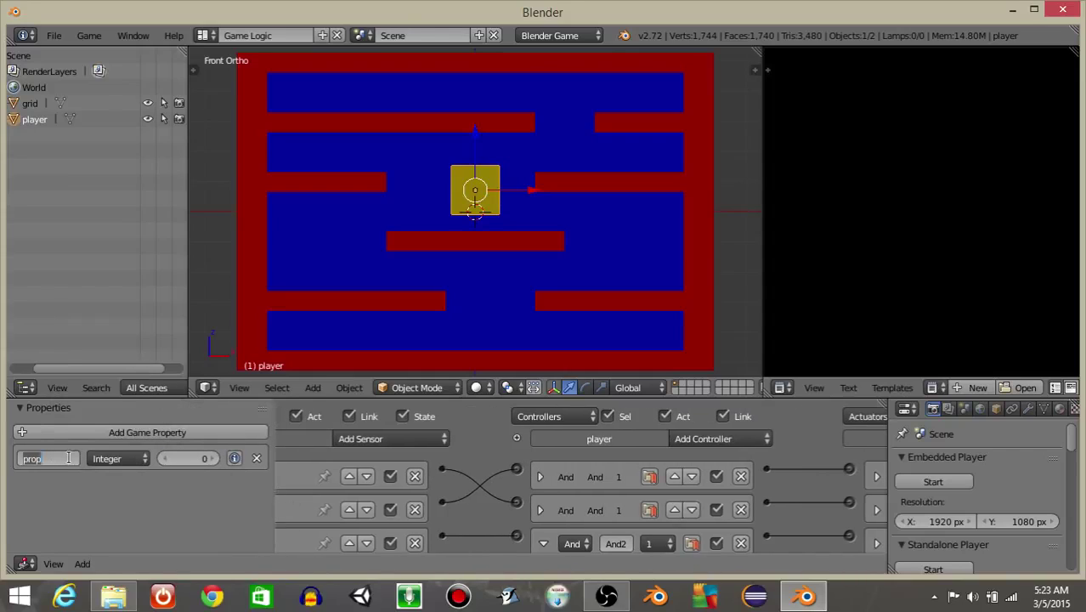
text(player)
key(Return)
Add a cube via 'add cube' search, halve its size, and place it at the top corridor's left end.
key(space)
text(add cube)
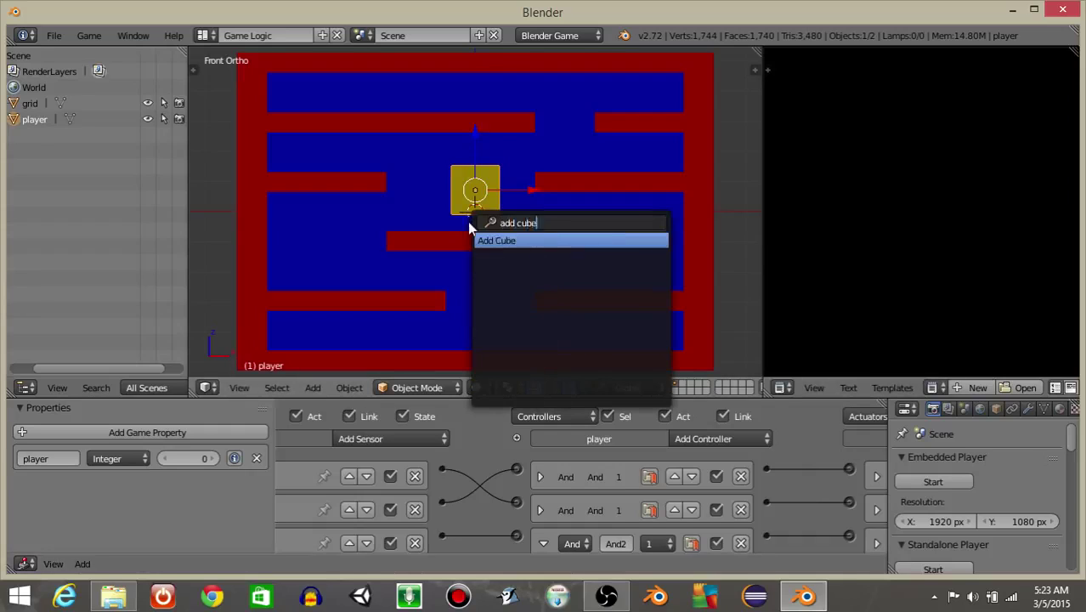
key(Return)
key(s)
click(481, 244)
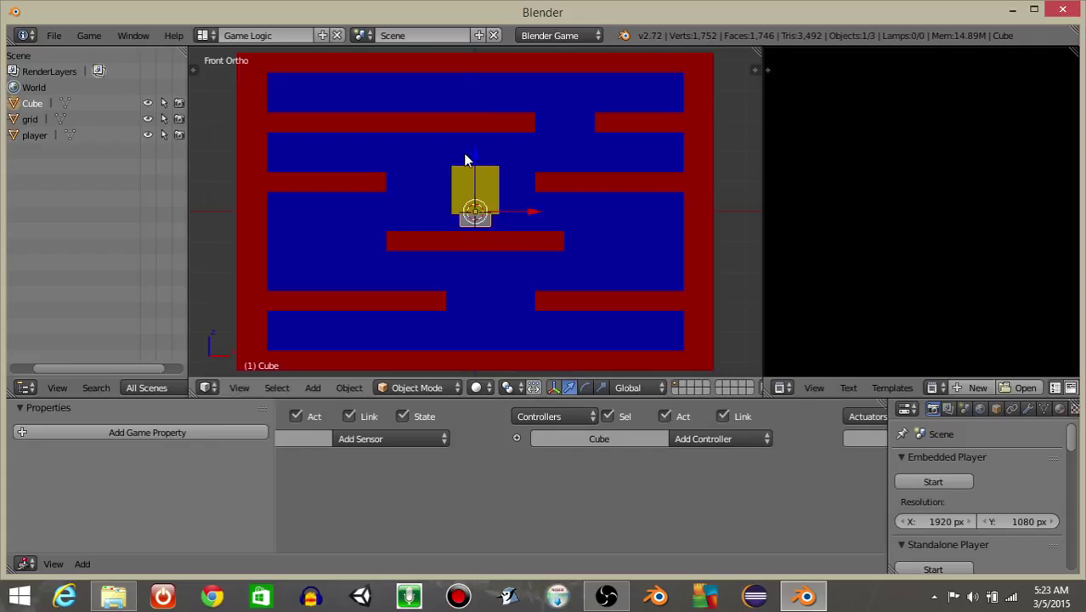
key(g)
click(533, 205)
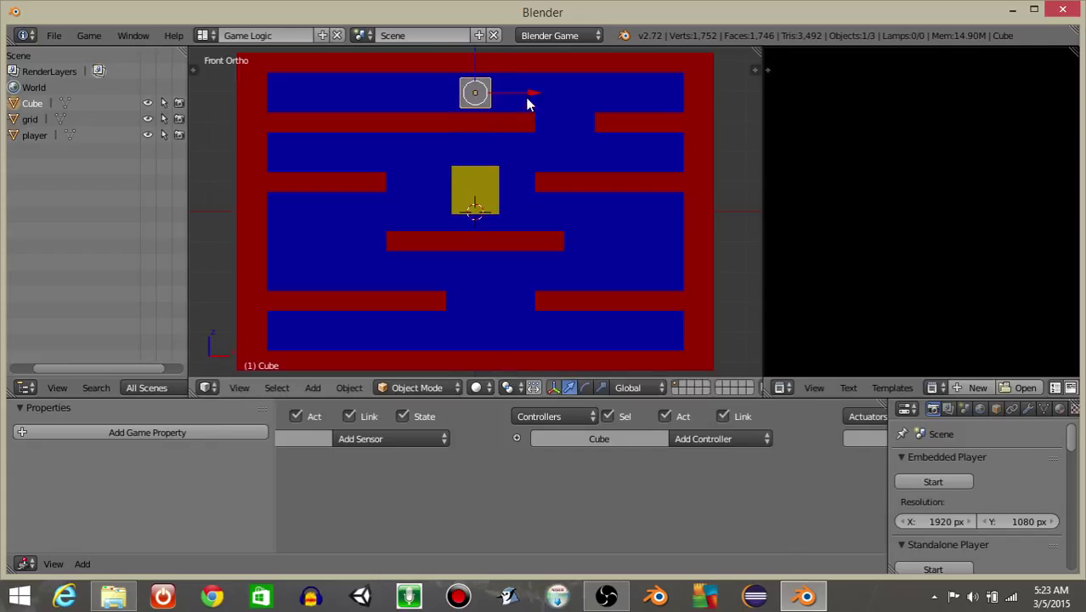
key(g)
click(337, 100)
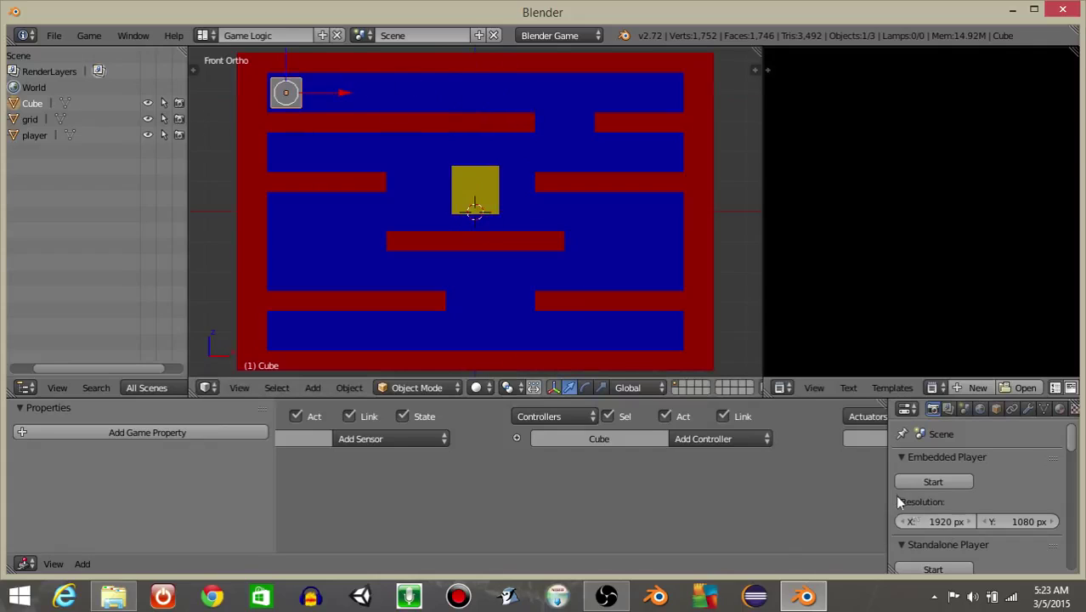
Give the cube a new material with a bright green diffuse colour.
drag(888, 499, 626, 499)
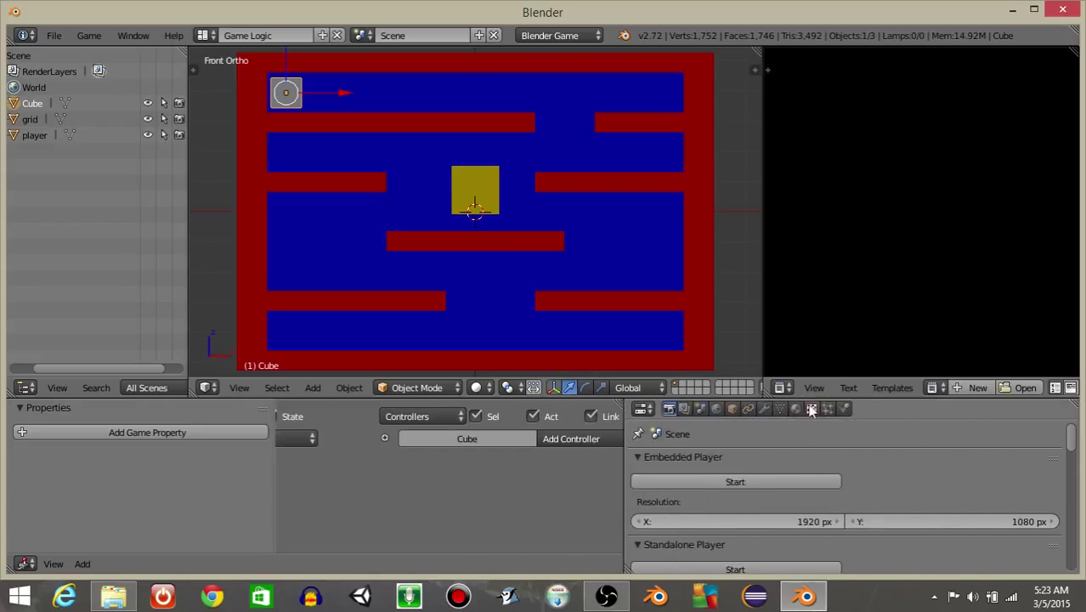
click(796, 409)
click(752, 515)
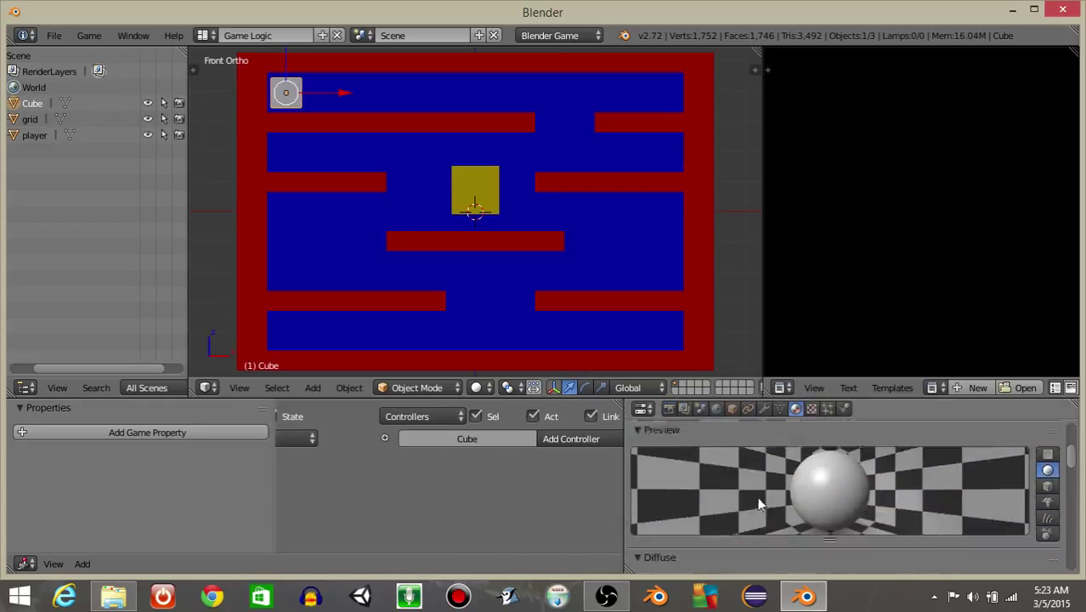
scroll(752, 529, down, 1)
click(757, 551)
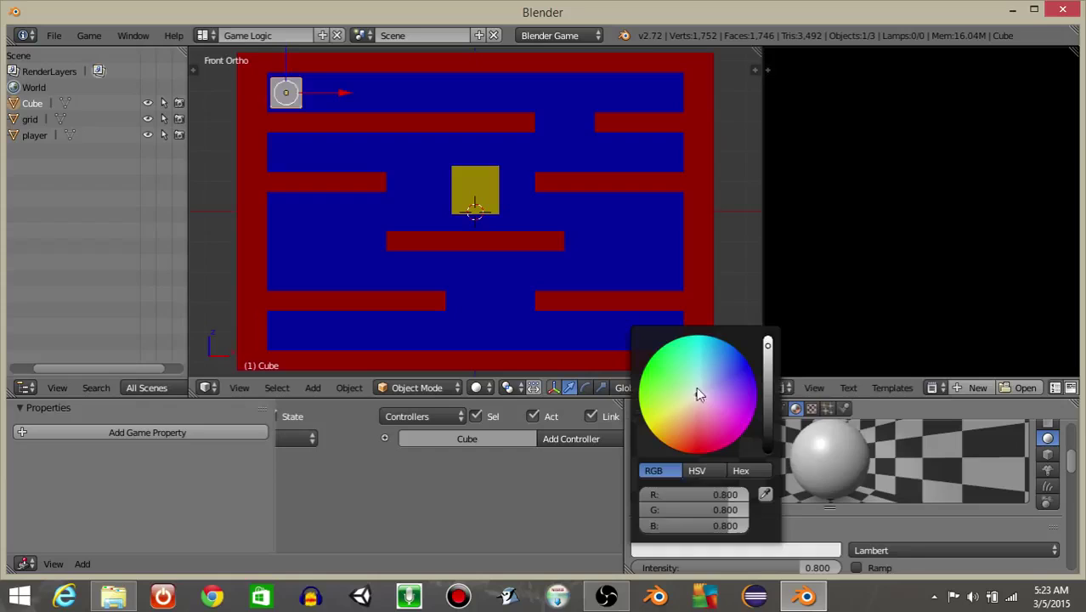
click(659, 369)
Set the cube's physics type to Character.
click(845, 410)
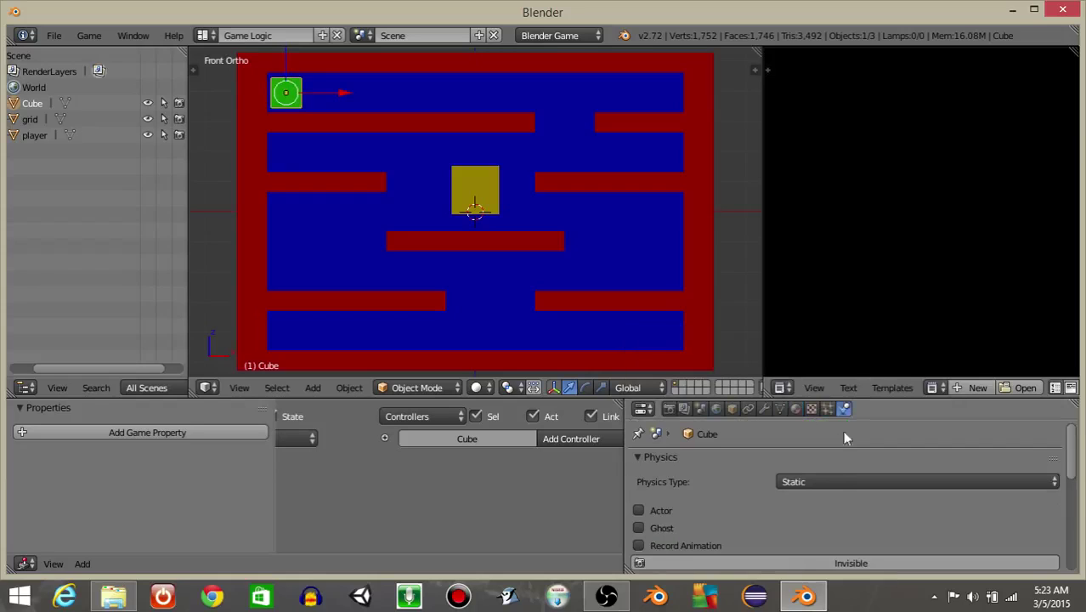
click(836, 481)
click(797, 324)
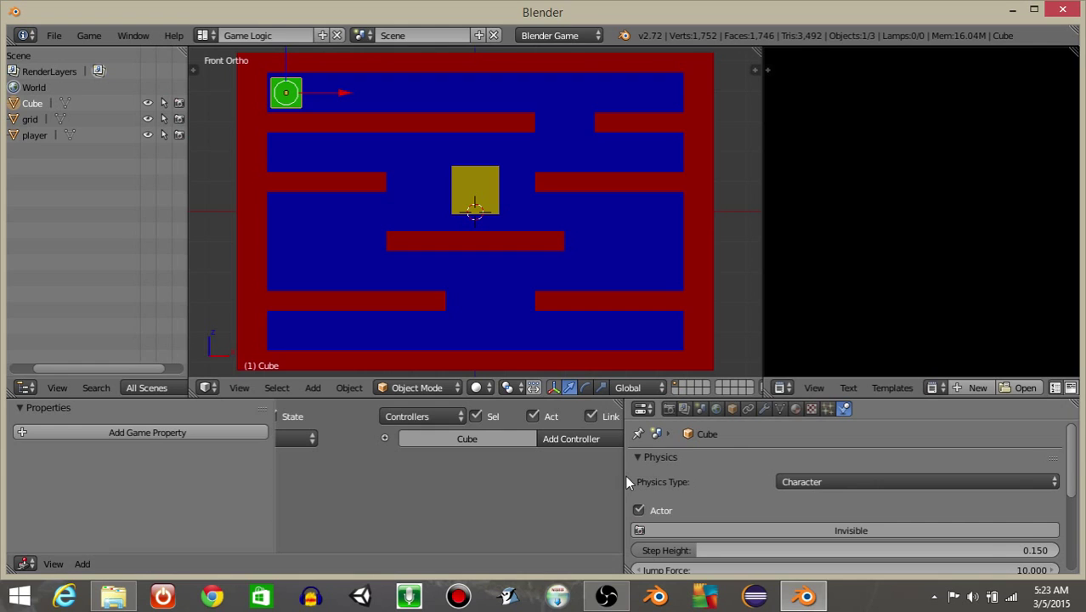
Leave the running test, nudge the green cube along its depth axis and return to front view.
key(p)
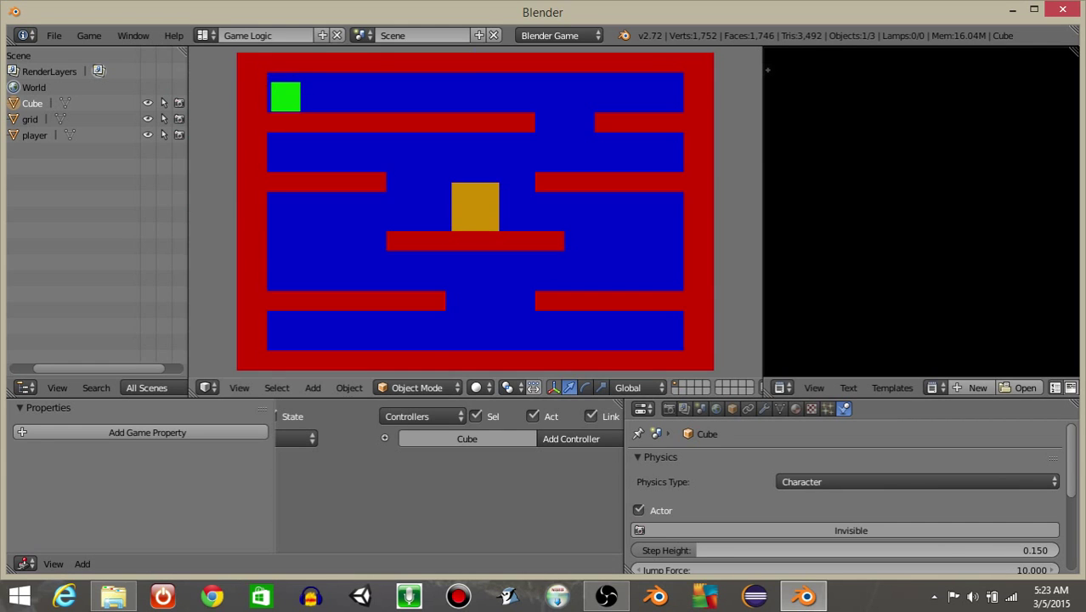
key(Escape)
middle_drag(431, 192, 321, 85)
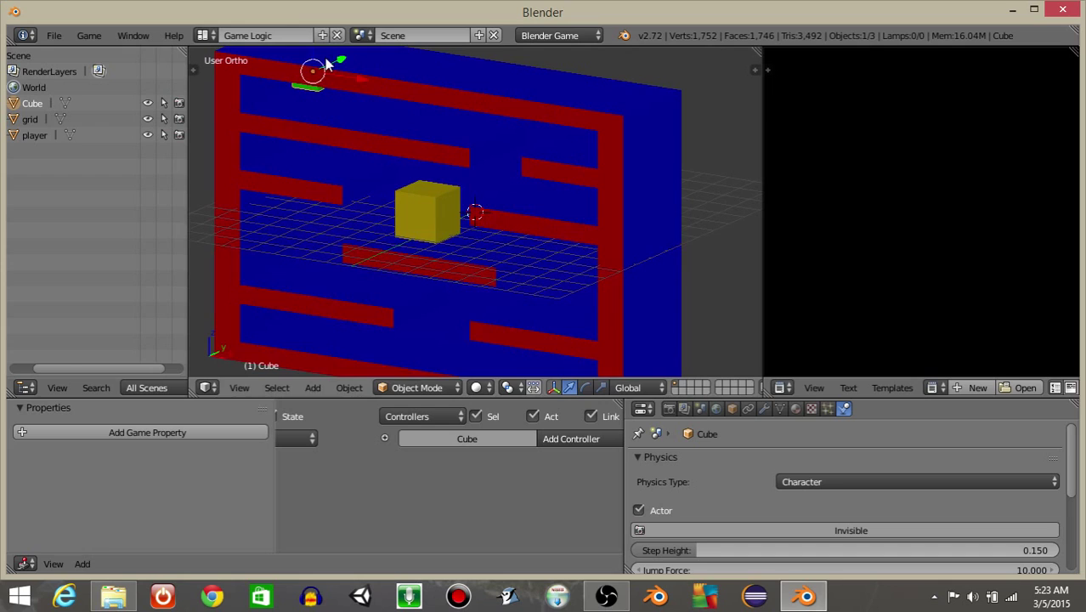
drag(339, 63, 309, 72)
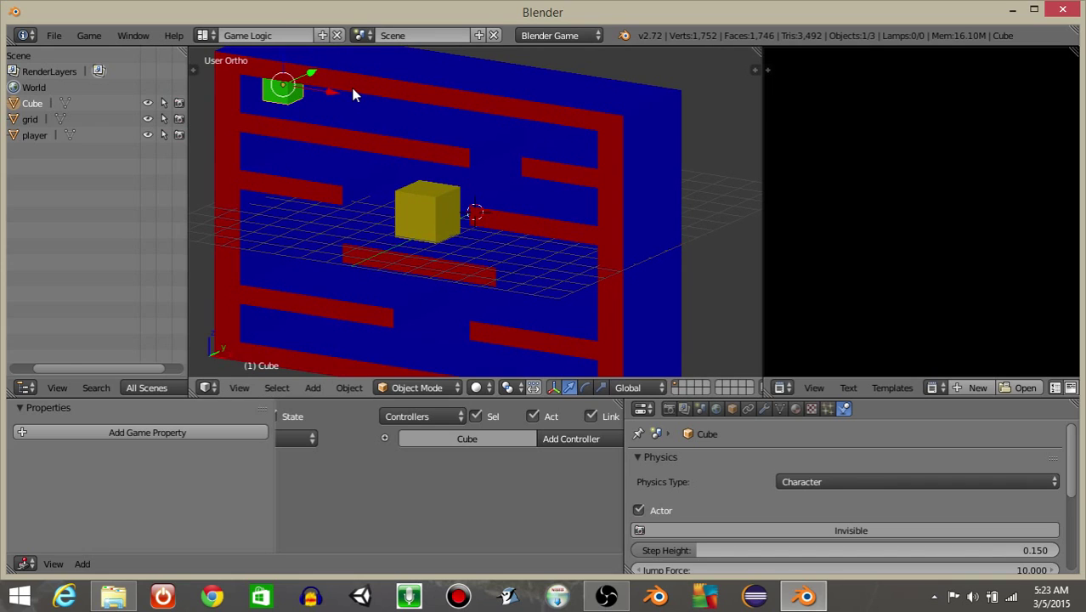
key(KP_1)
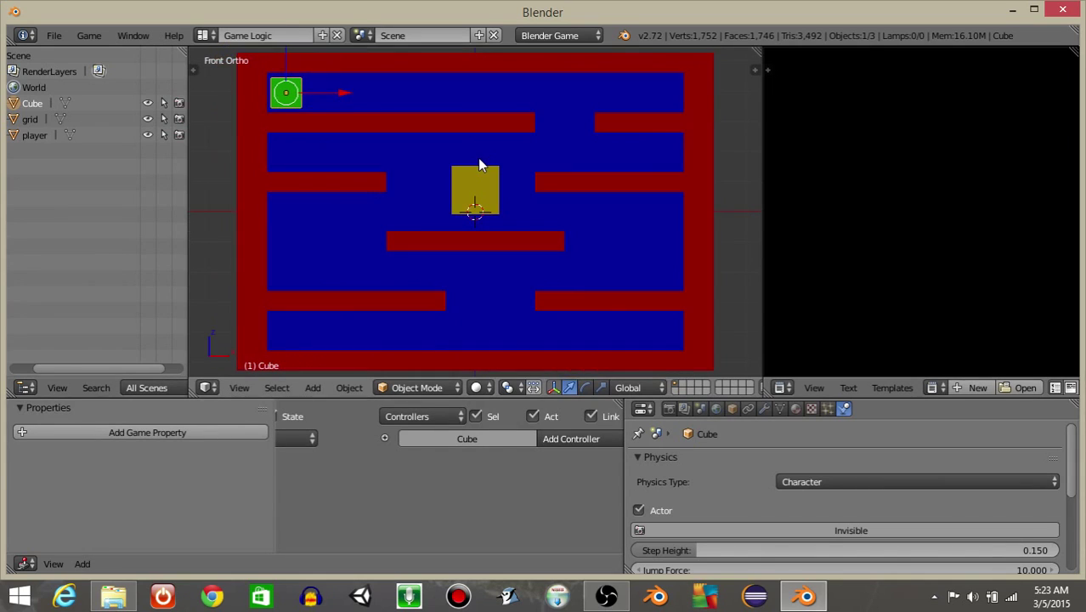
Shrink the yellow player box slightly.
right_click(476, 201)
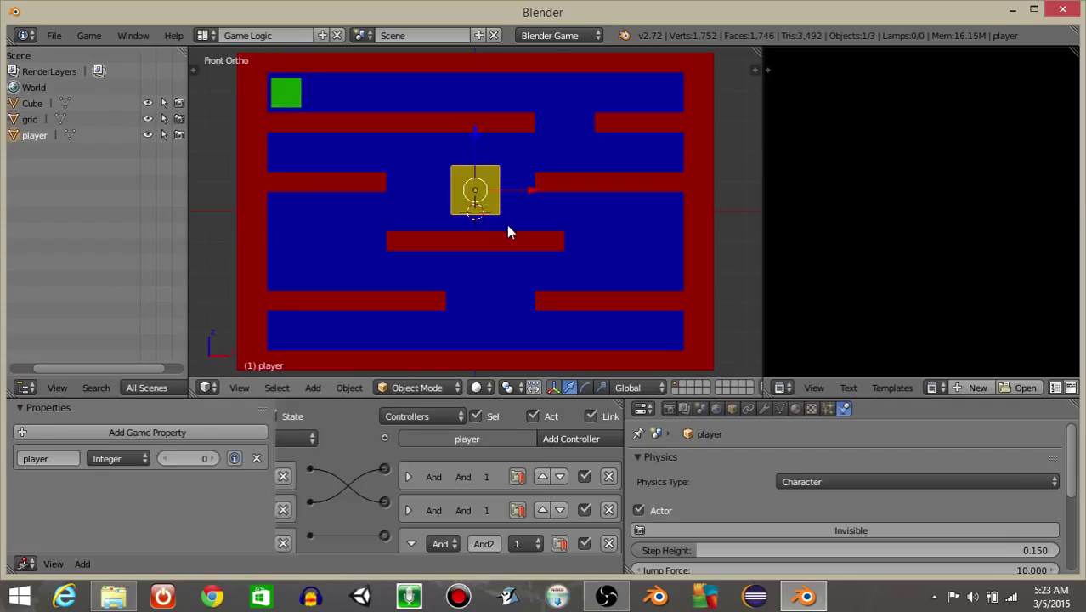
key(s)
click(505, 217)
Test-play the maze, moving and jumping the smaller player around the platforms, then stop.
key(p)
key(Right)
key(Up)
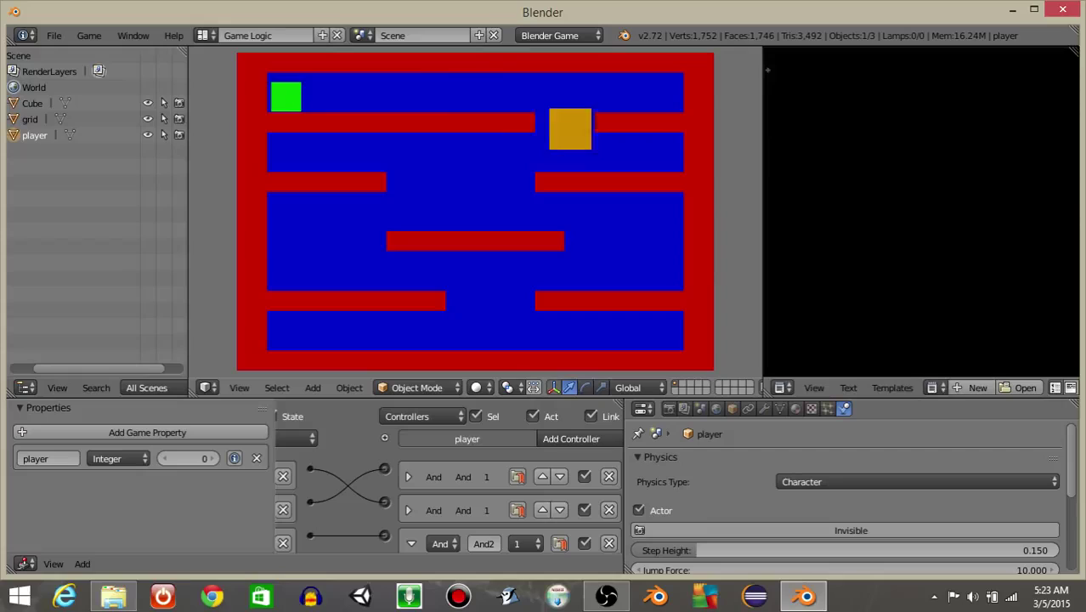
key(Left)
key(Right)
key(Left)
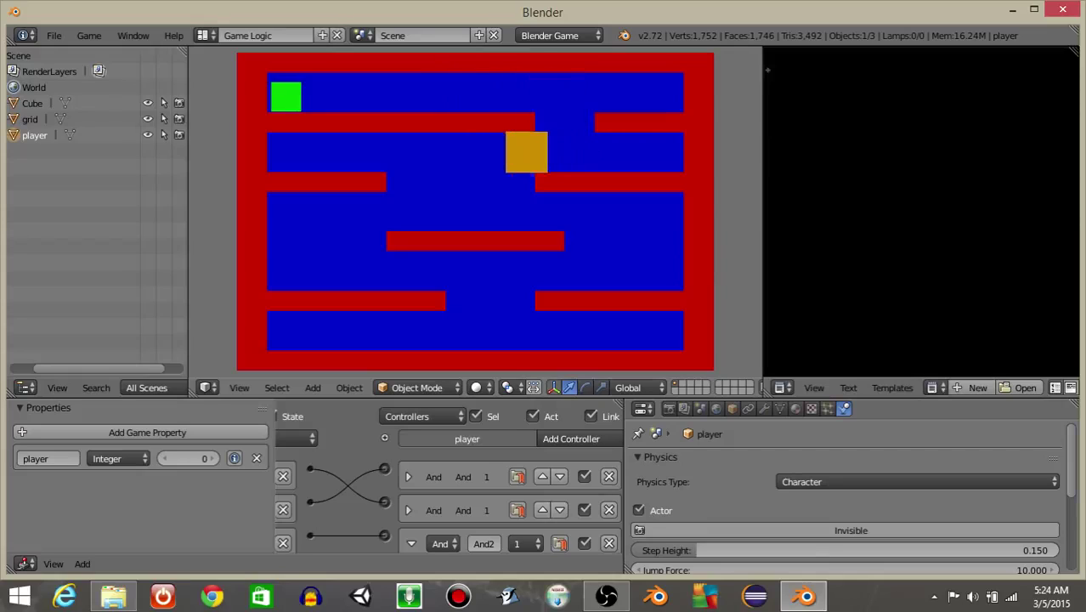
key(Right)
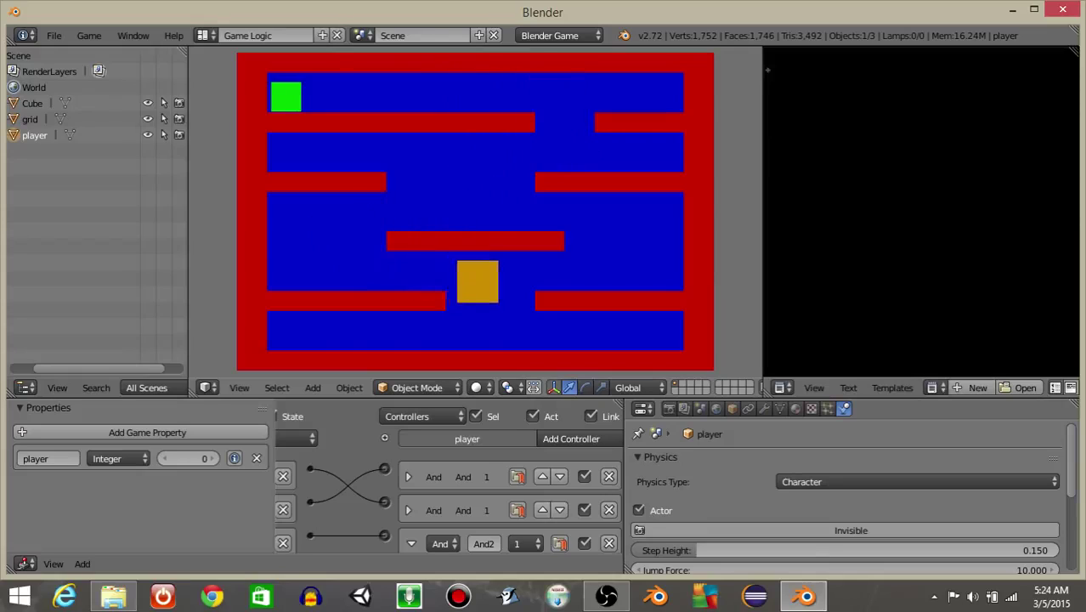
key(Left)
key(Right)
key(Escape)
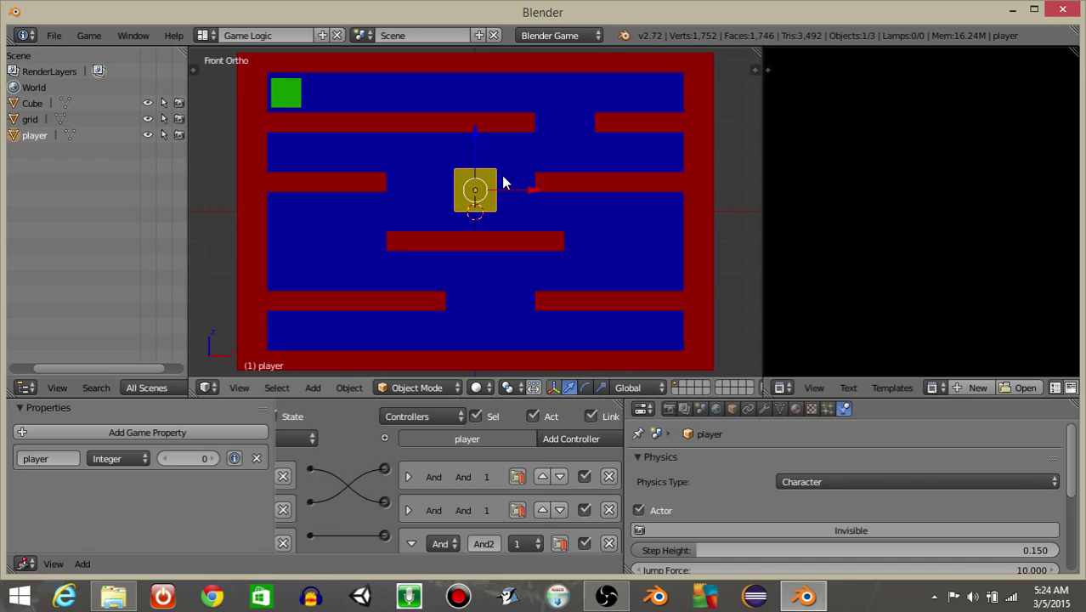
Rename the green cube to 'idol' in its Object settings.
right_click(306, 94)
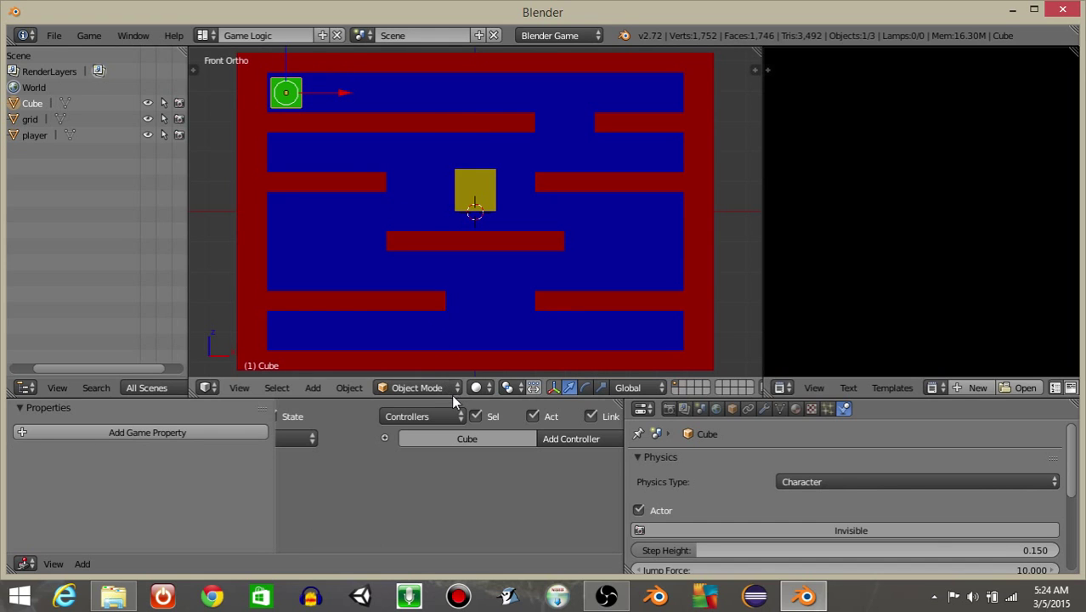
drag(451, 394, 438, 233)
ctrl+scroll(285, 338, left, 5)
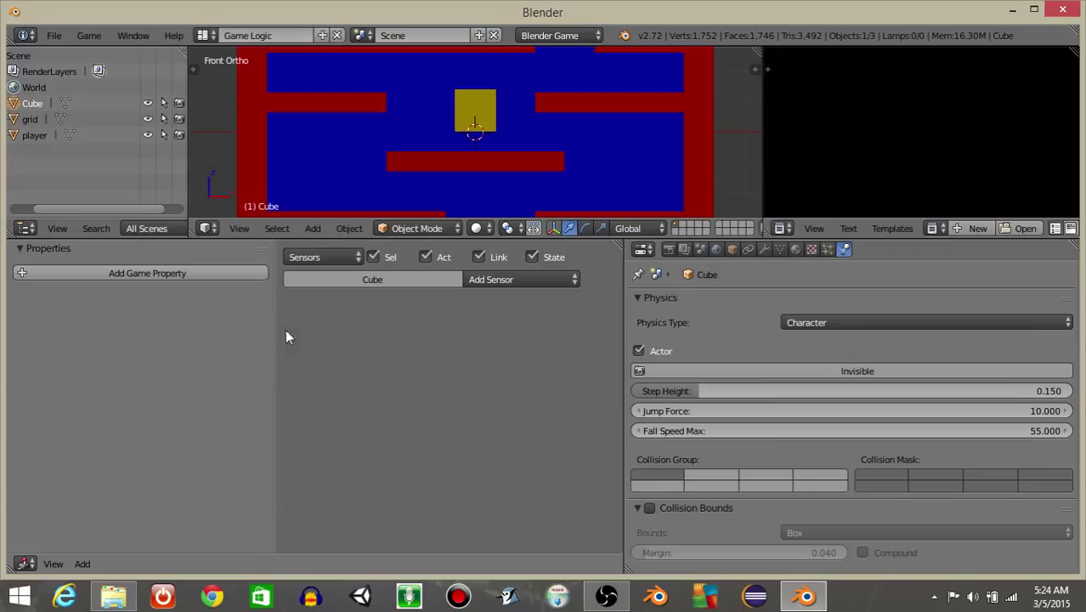
click(732, 249)
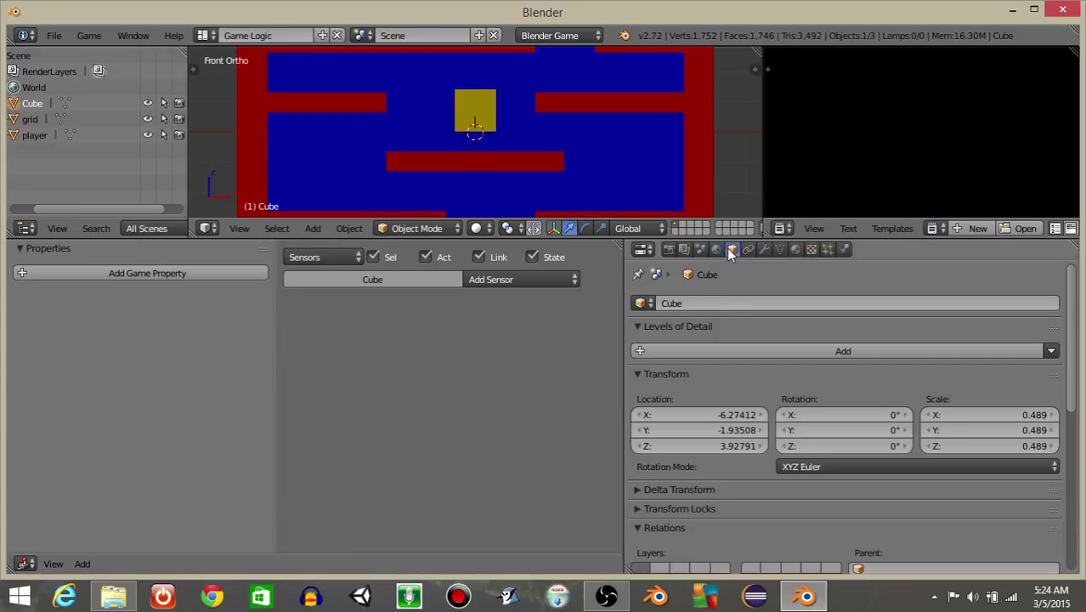
click(713, 300)
key(Return)
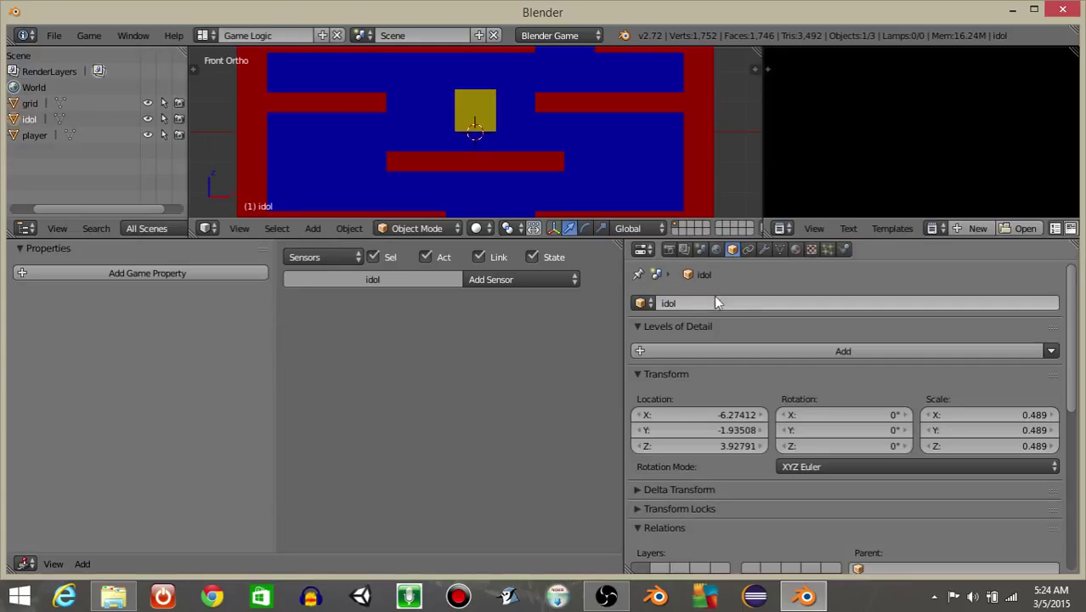
Give idol a Collision sensor that detects objects with the 'player' property.
click(518, 278)
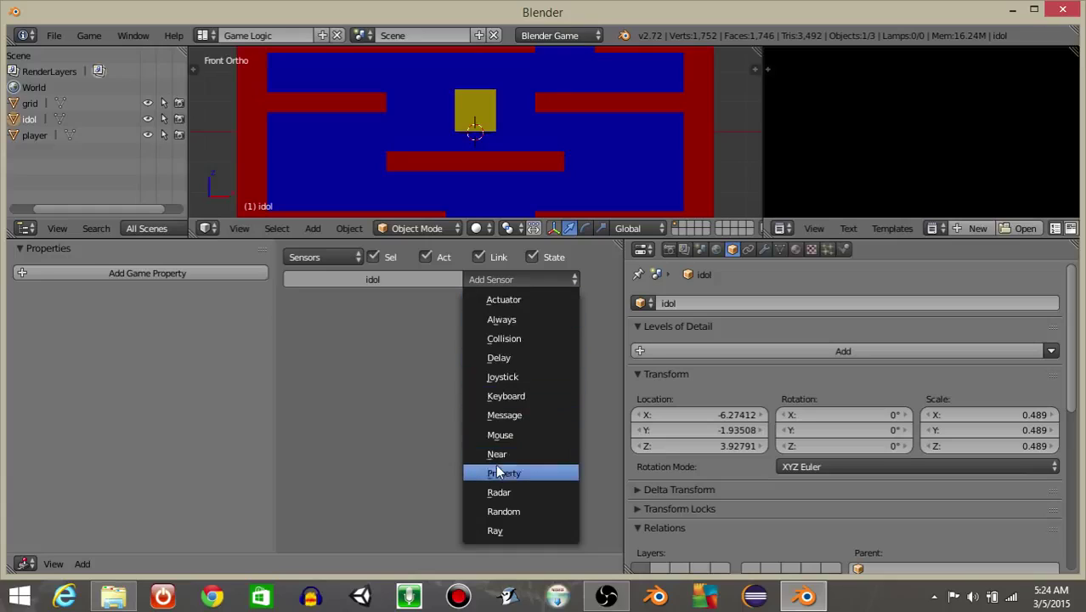
click(506, 338)
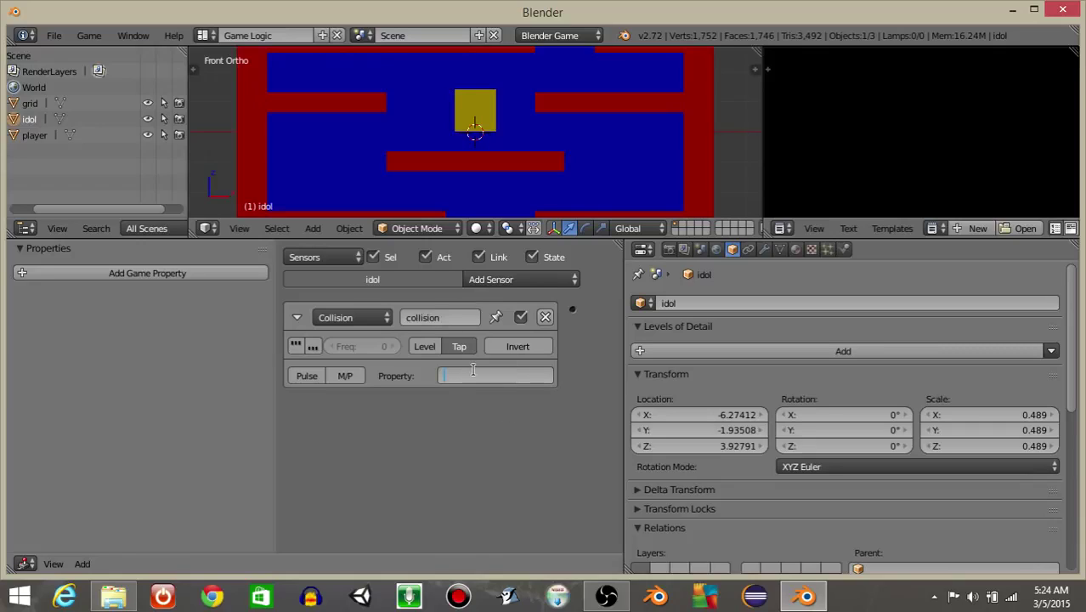
key(Return)
click(296, 318)
ctrl+scroll(413, 410, down, 5)
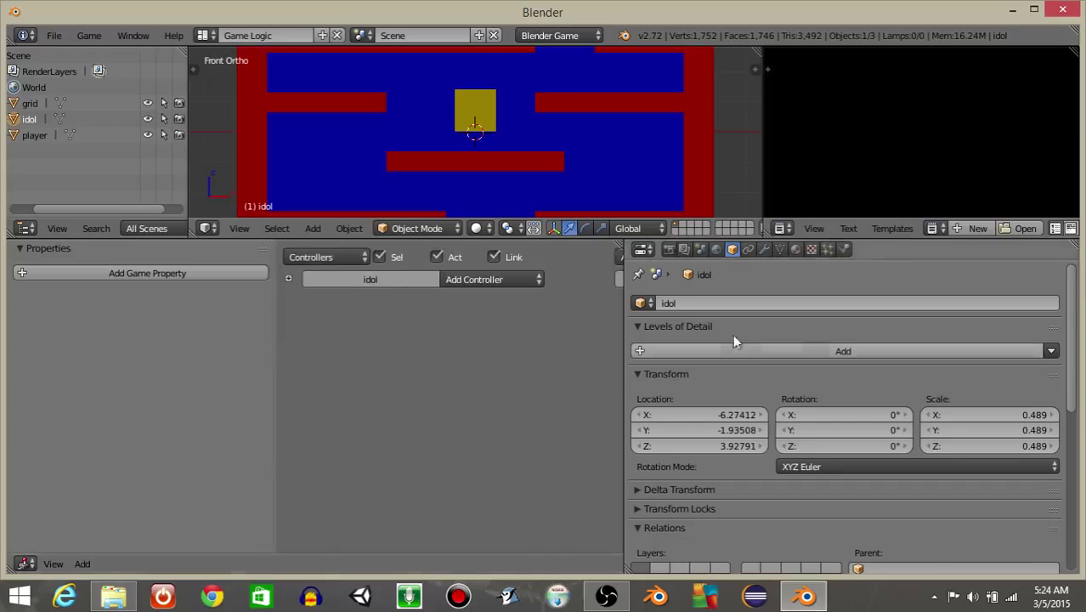
Add a Game actuator to idol set to Restart Game.
click(554, 279)
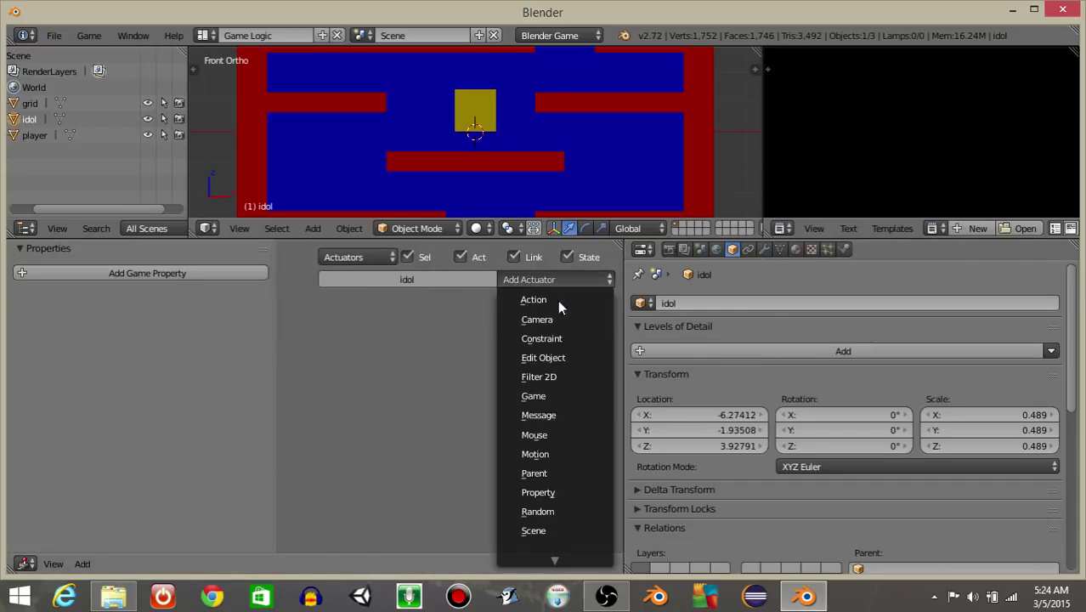
click(527, 396)
click(467, 347)
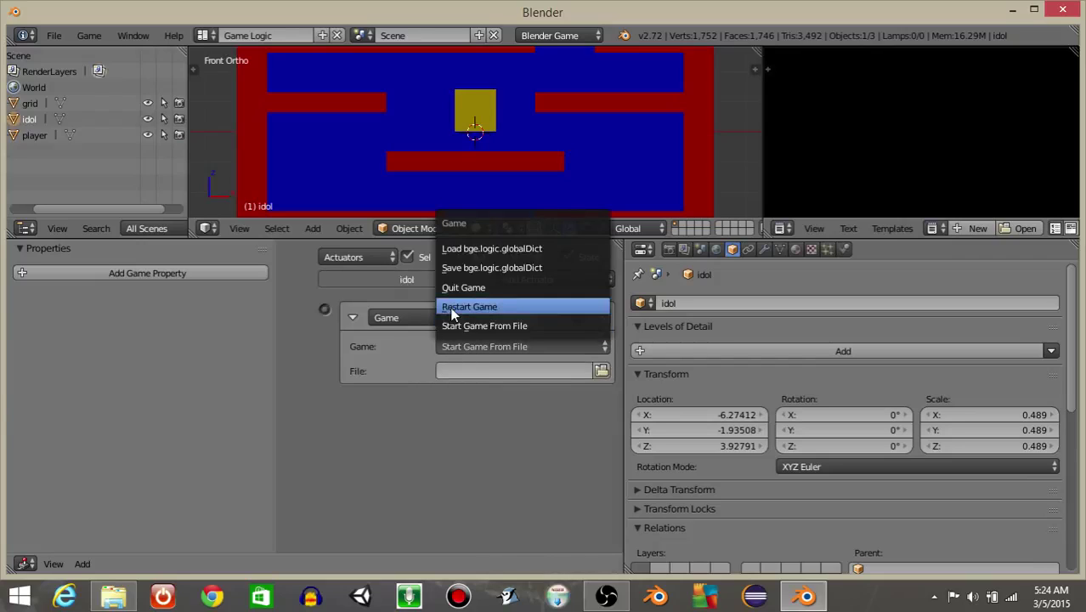
click(452, 315)
click(353, 317)
Wire the collision sensor through an And controller to the Restart Game actuator.
ctrl+scroll(347, 324, left, 5)
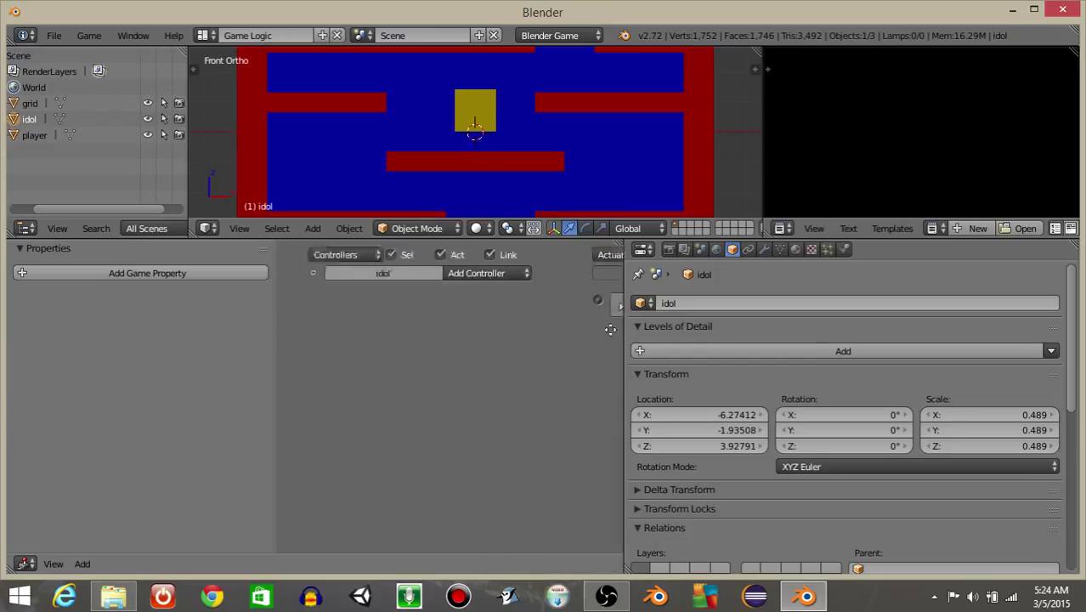
drag(308, 300, 506, 318)
scroll(507, 319, down, 1)
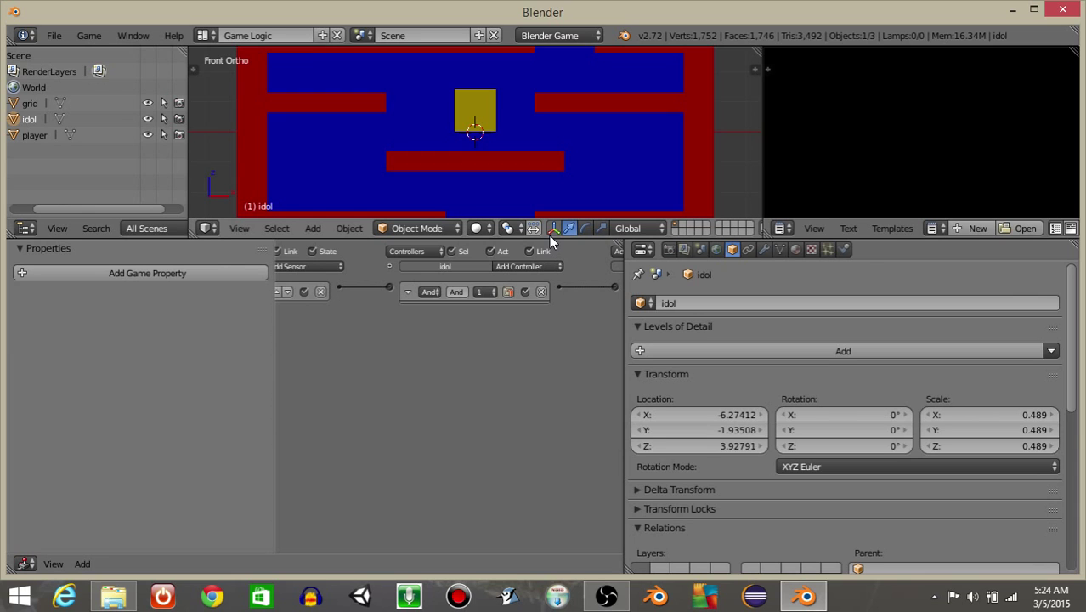
Move the yellow player box down and left to the maze's bottom-left corner.
drag(549, 237, 567, 436)
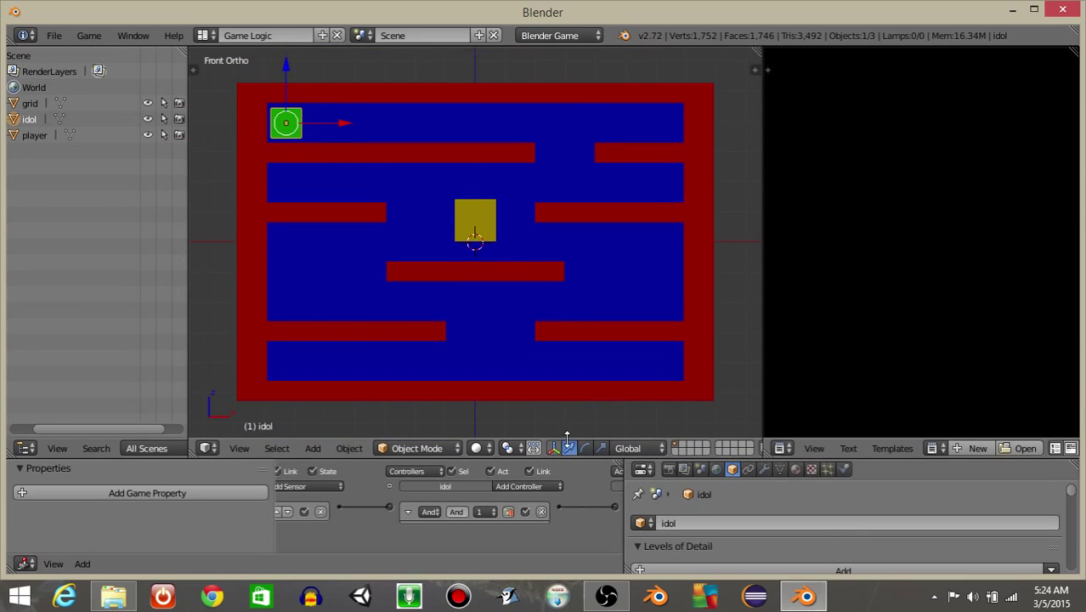
right_click(484, 221)
key(g)
key(z)
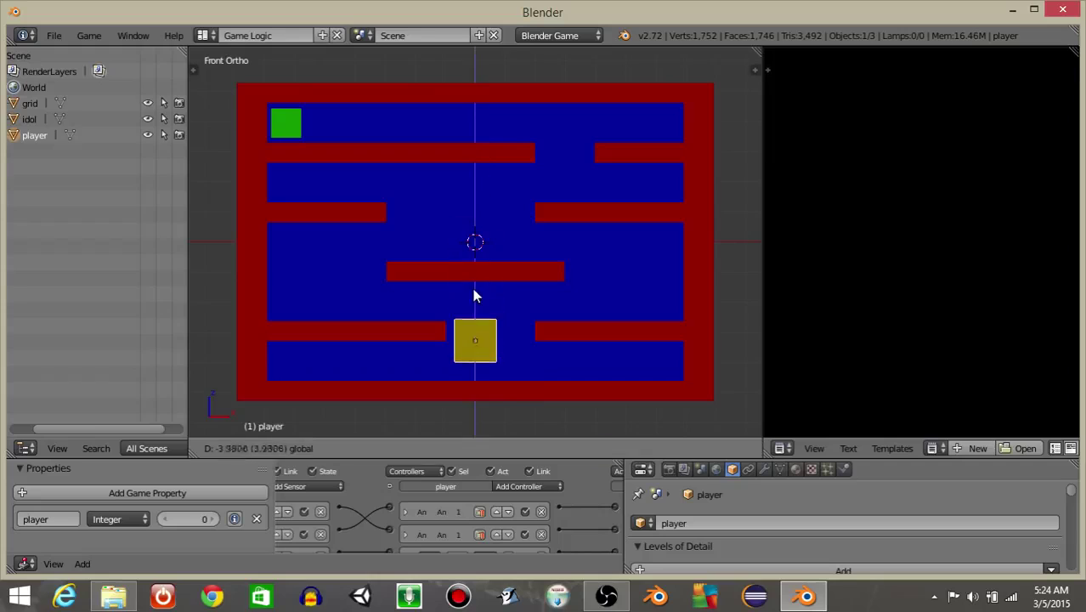
key(x)
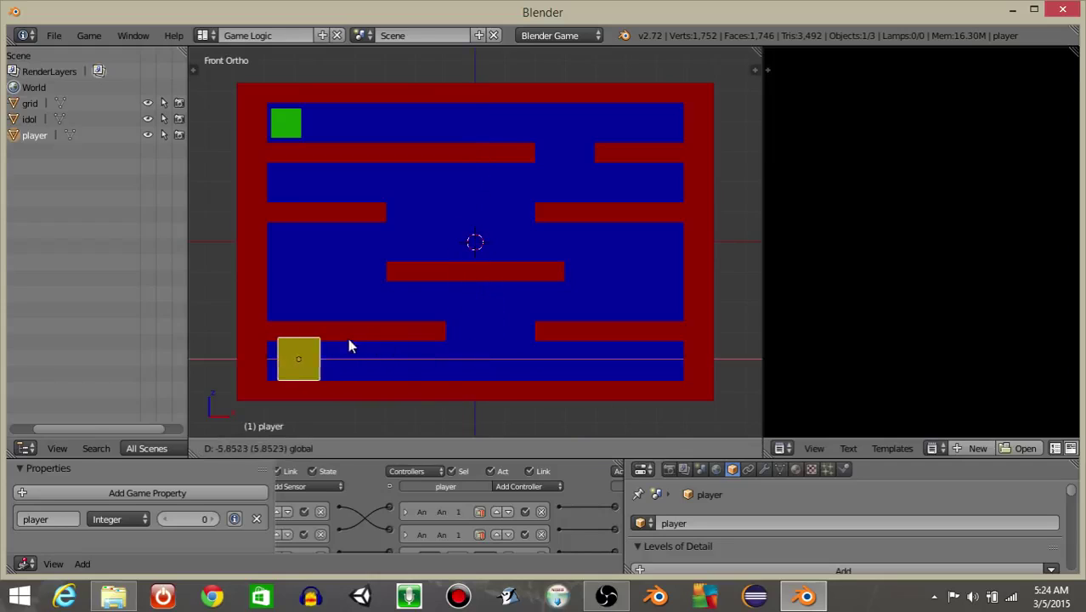
click(346, 348)
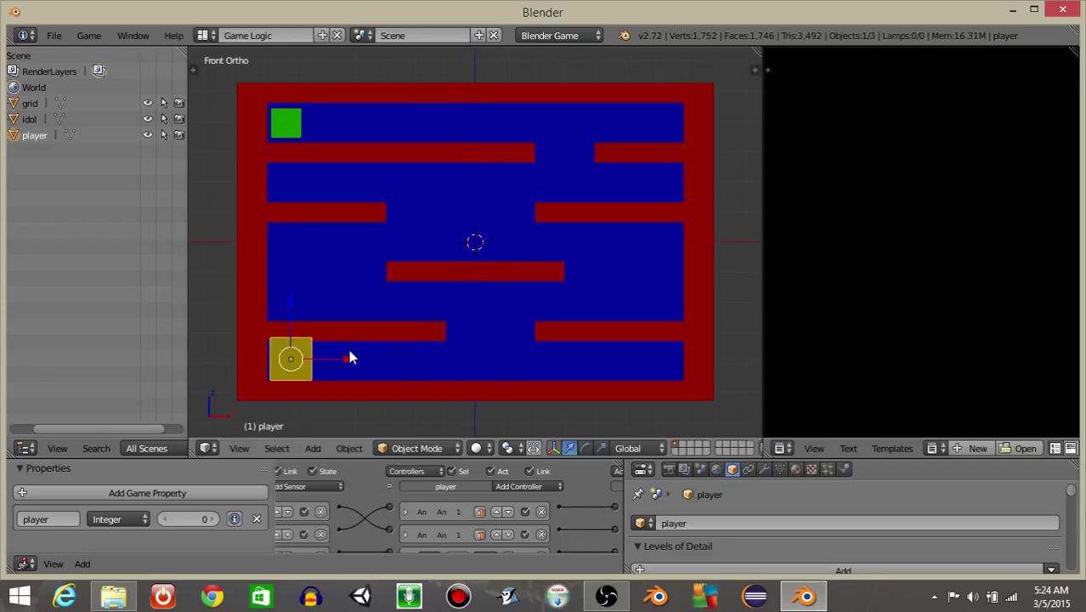
Save the project as game.blend on the Desktop.
click(54, 36)
click(72, 160)
click(52, 198)
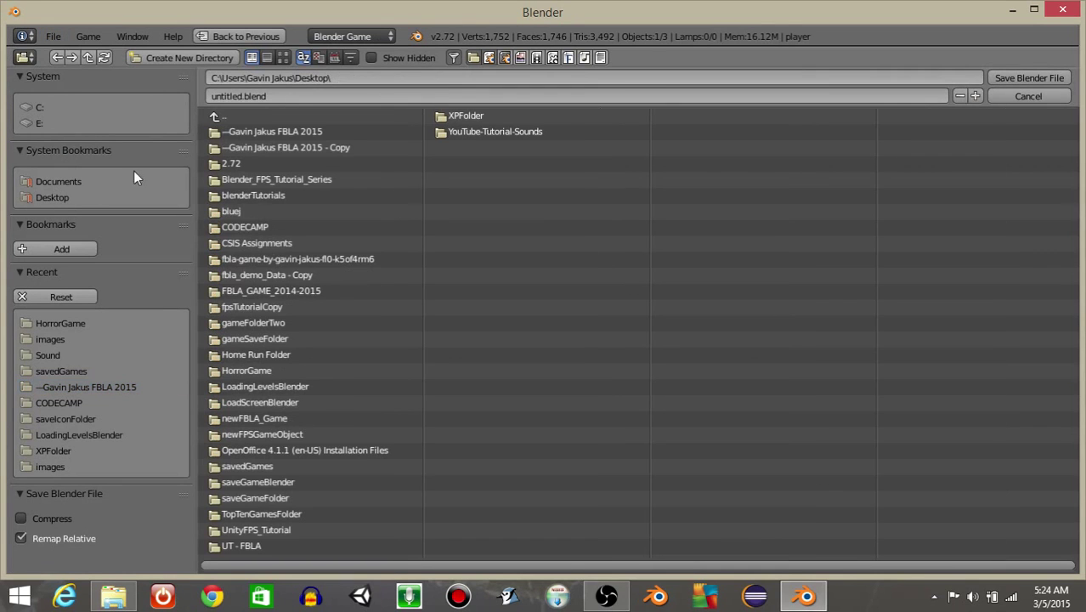
click(247, 95)
text(game.blend)
key(Return)
click(1057, 78)
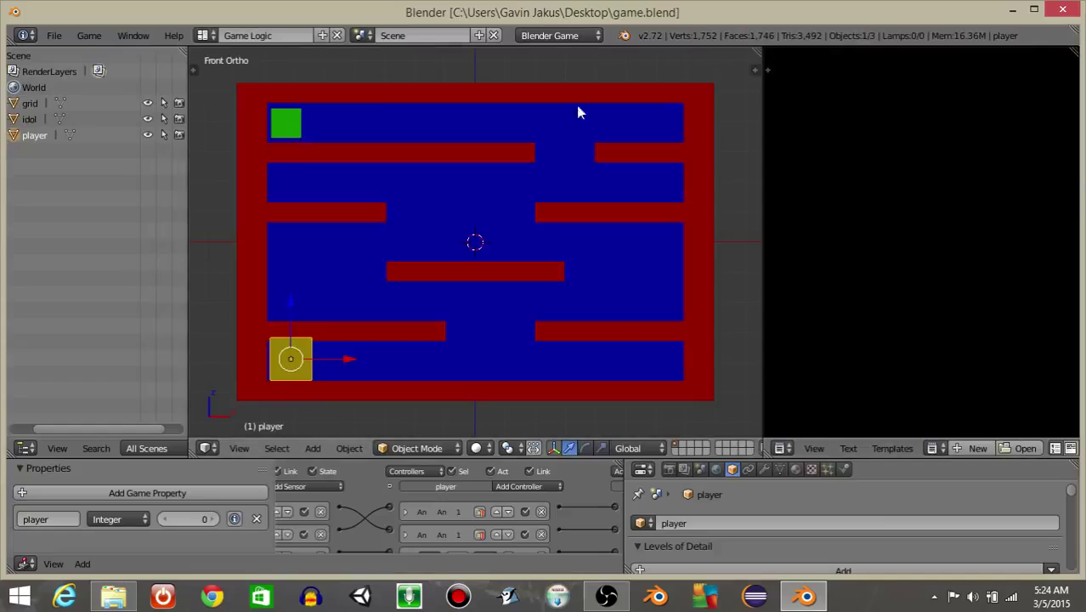
Test-play the game, steering the player up through the maze to the idol's top-left corner, then stop.
key(p)
key(Right)
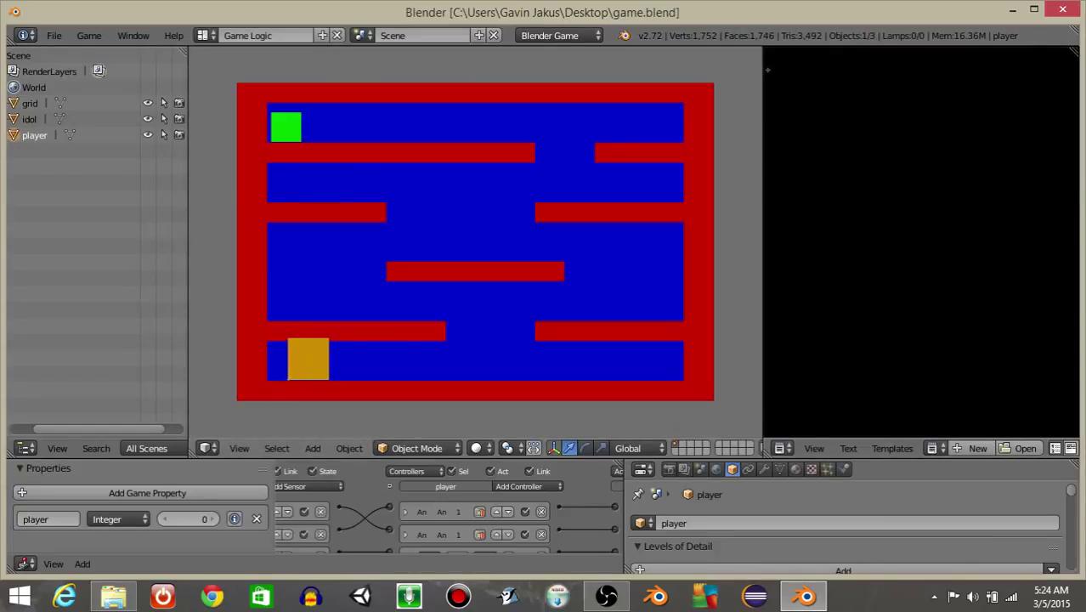
key(Left)
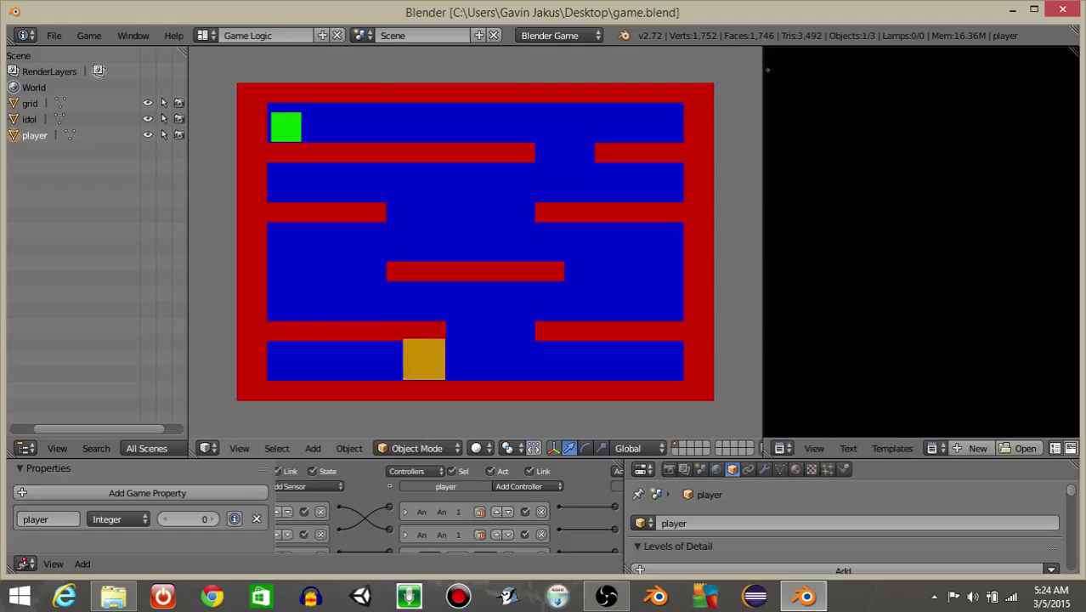
key(Right)
key(Up)
key(Left)
key(Up)
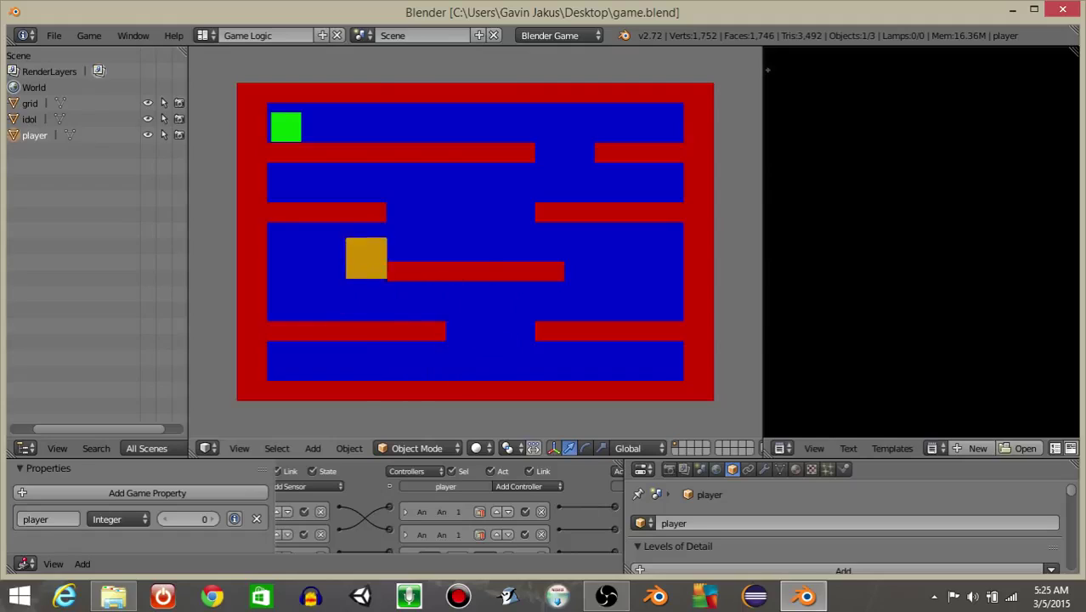
key(Right)
key(Up)
key(Right)
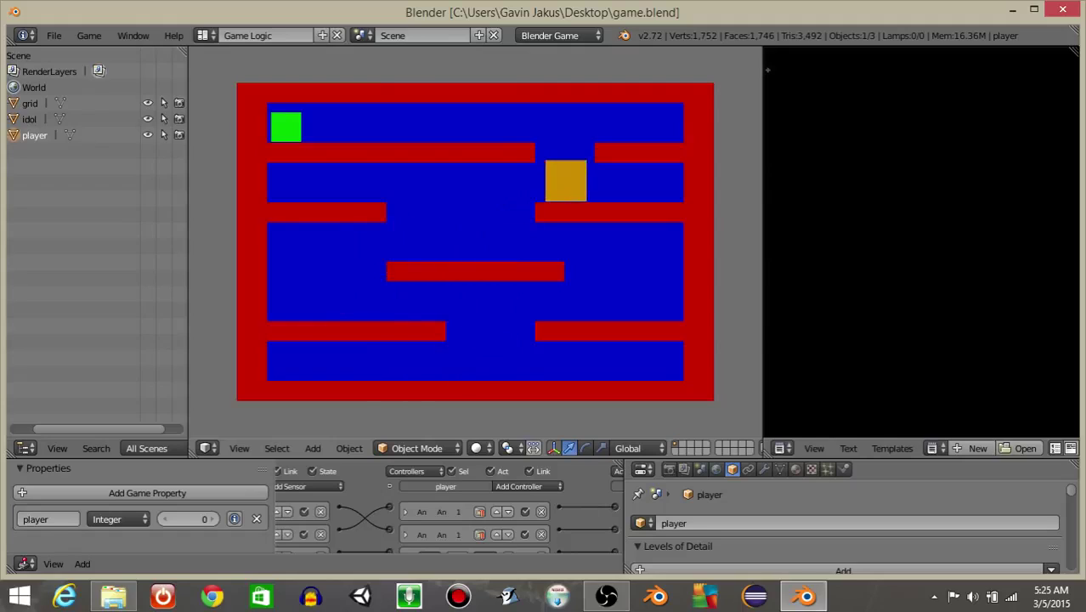
key(Up)
key(Left)
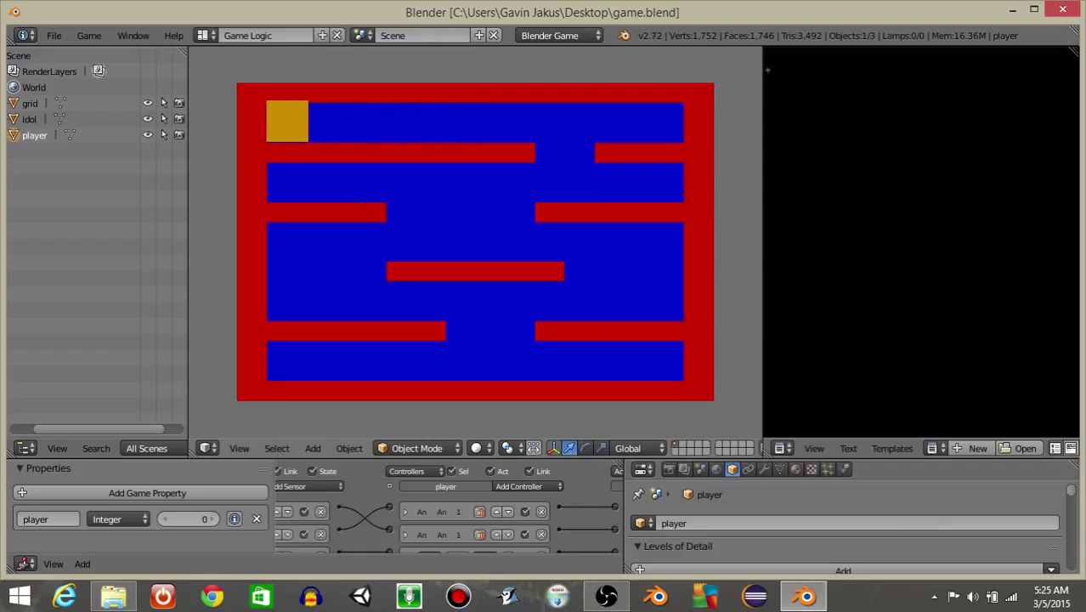
key(Right)
key(Left)
key(Right)
key(Escape)
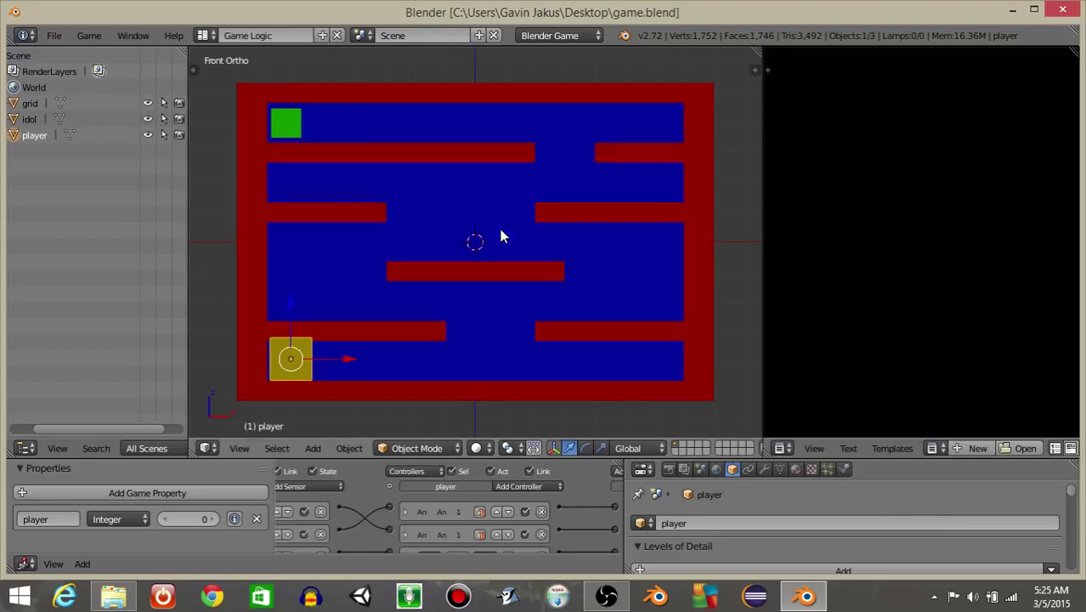
Expand the idol's Collision sensor to show its 'player' property filter.
right_click(285, 127)
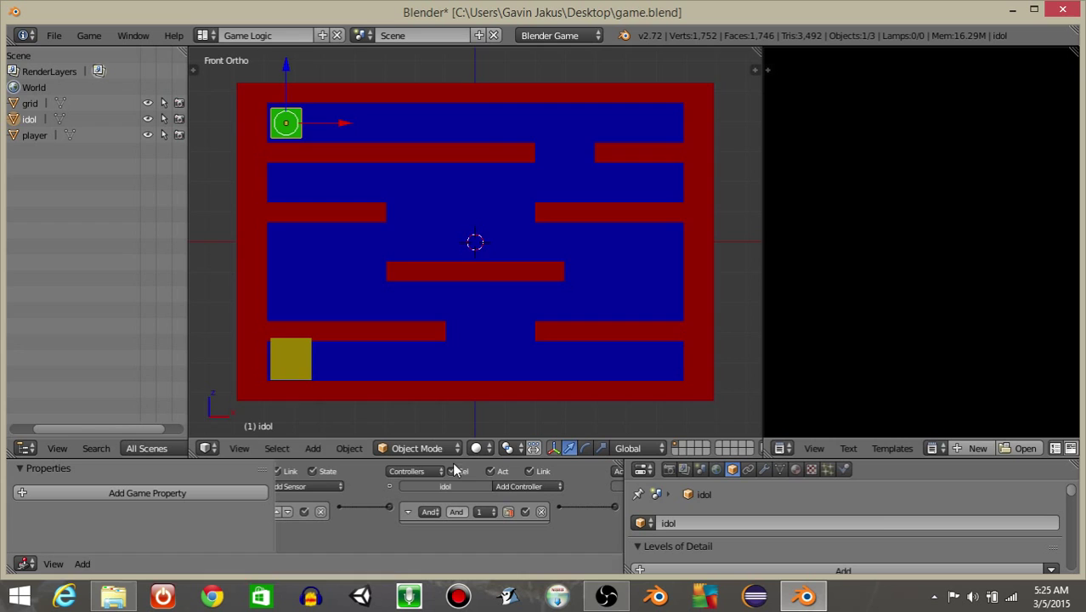
middle_drag(476, 225, 363, 253)
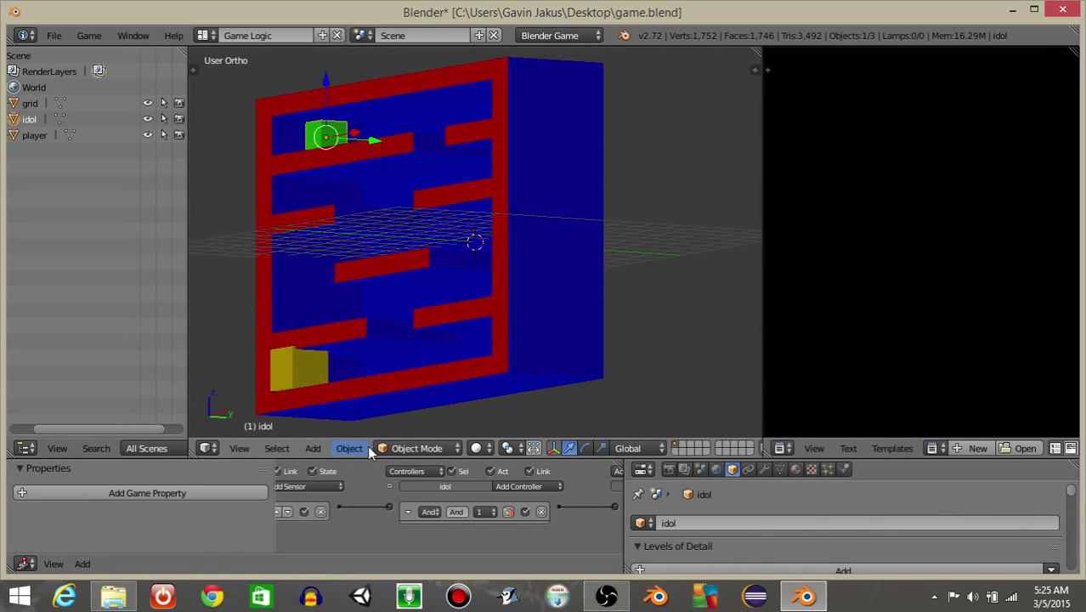
drag(369, 459, 402, 202)
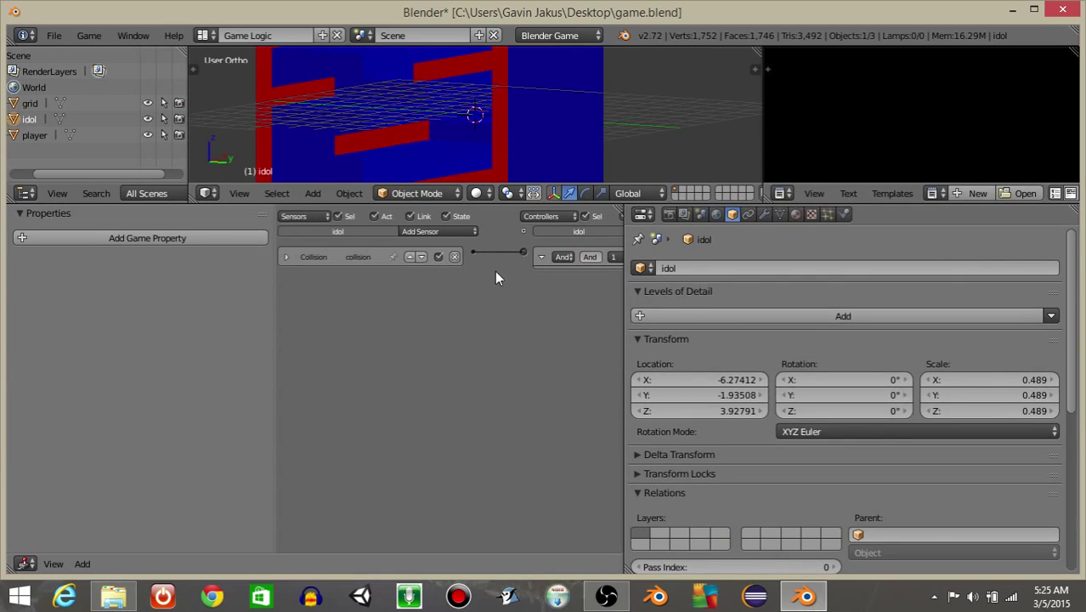
click(287, 256)
middle_drag(340, 127, 368, 167)
right_click(375, 167)
right_click(379, 170)
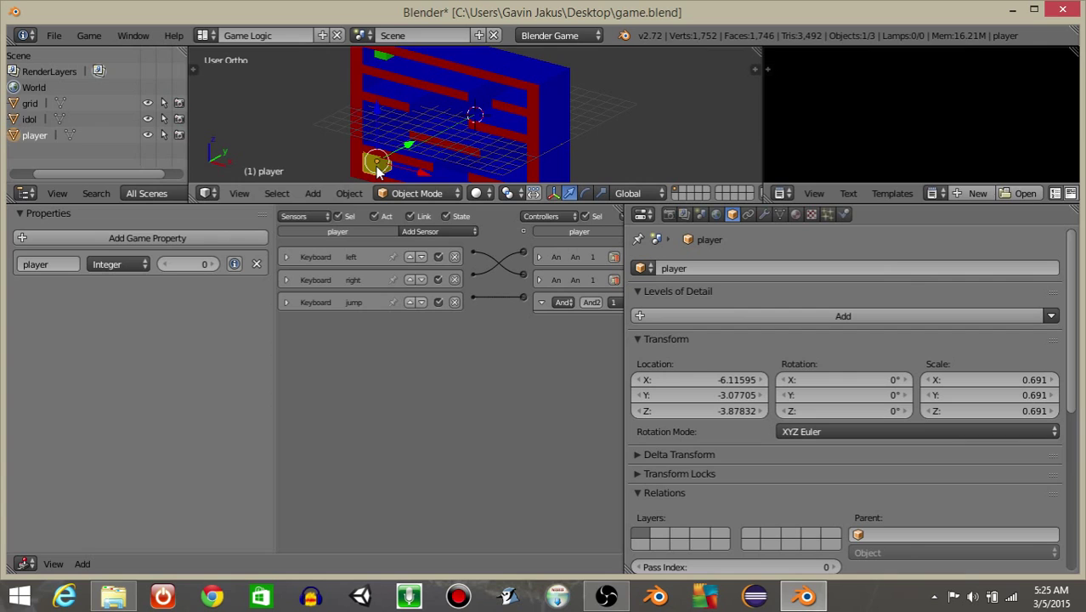
right_click(382, 61)
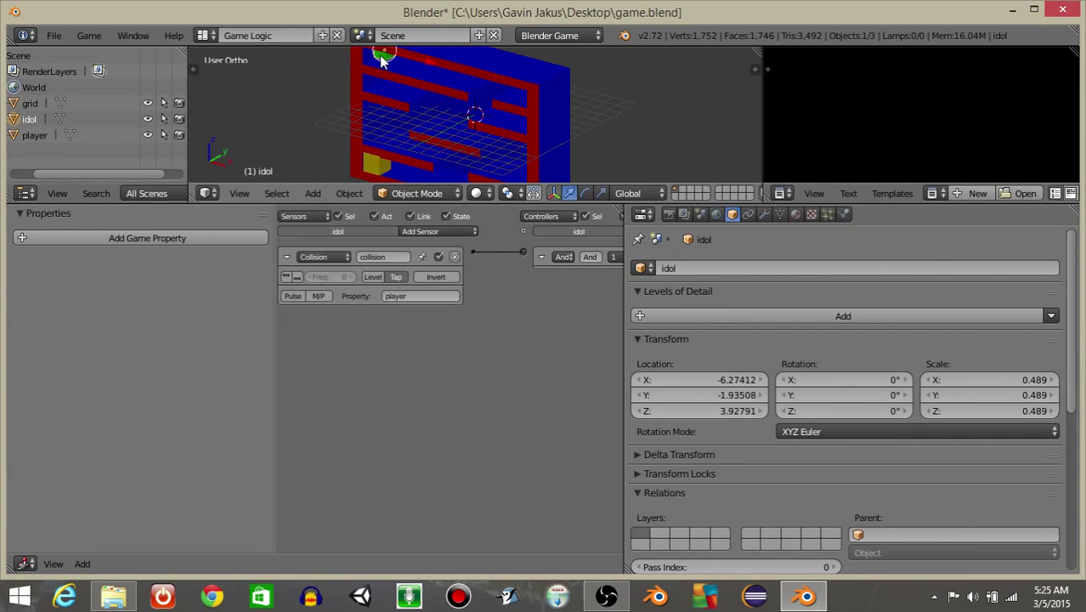
middle_drag(398, 90, 407, 57)
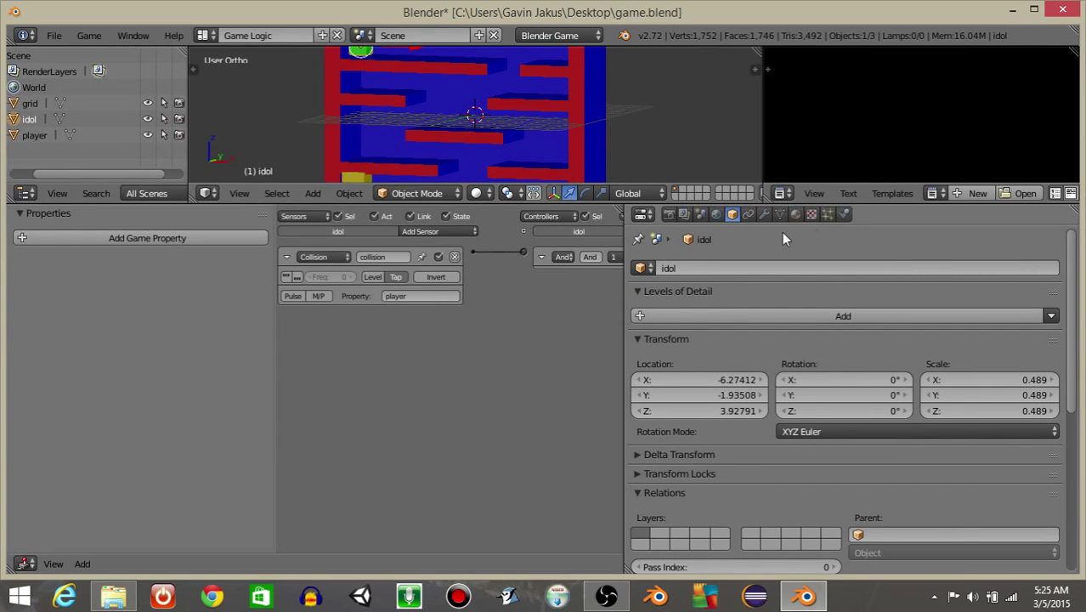
Show the idol's Character physics settings, rescale it slightly, and view the maze in Front Ortho.
click(845, 216)
middle_drag(489, 60, 478, 97)
key(s)
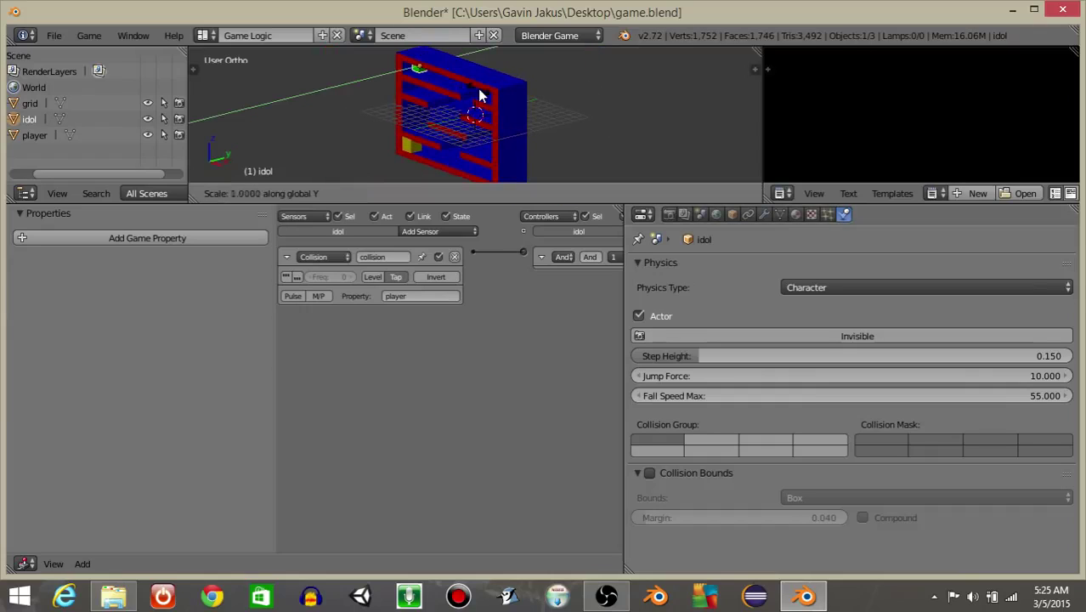
click(557, 85)
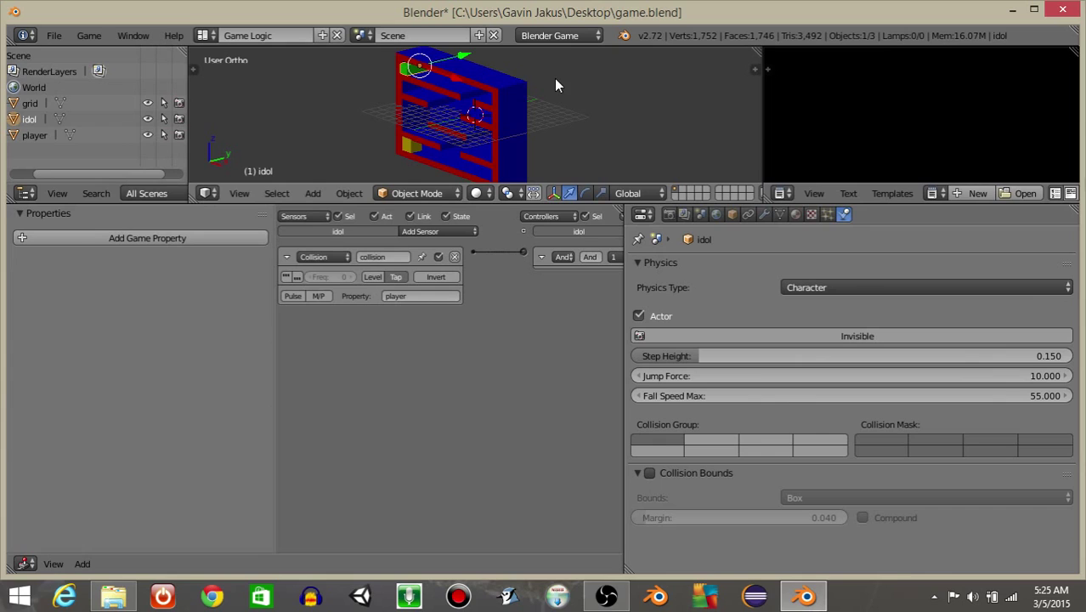
key(KP_1)
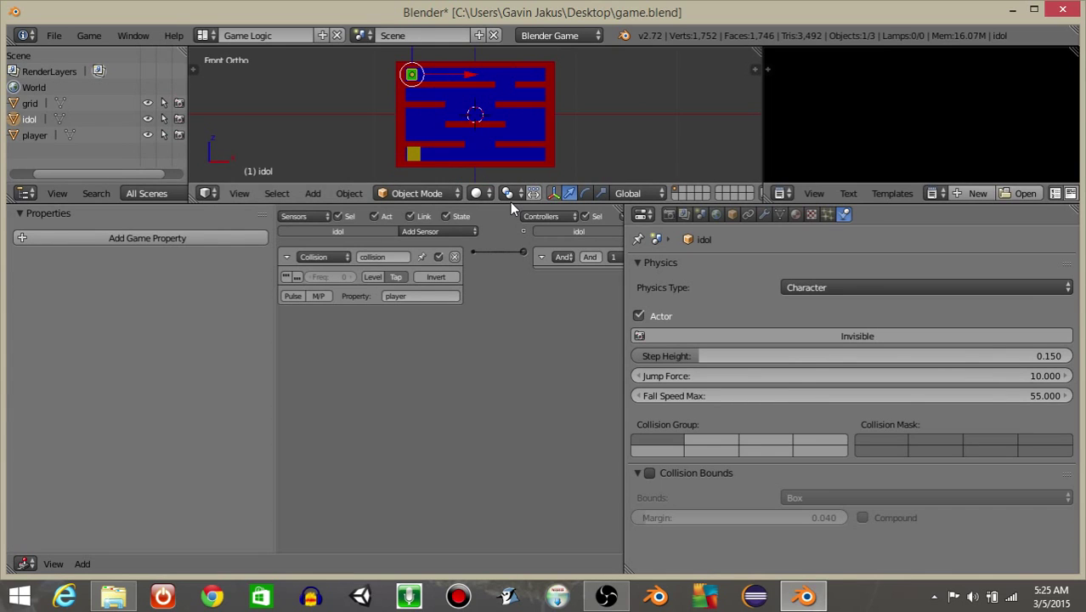
drag(510, 203, 508, 386)
Play the game, steering the player onto the green idol to confirm it restarts at bottom-left.
scroll(510, 217, up, 6)
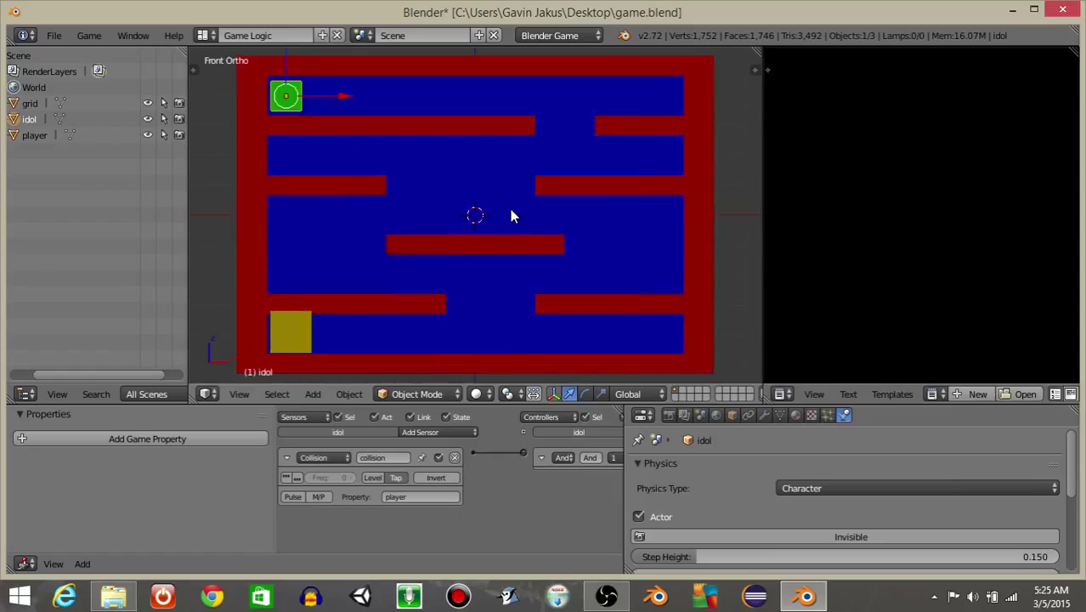
key(Right)
key(Up)
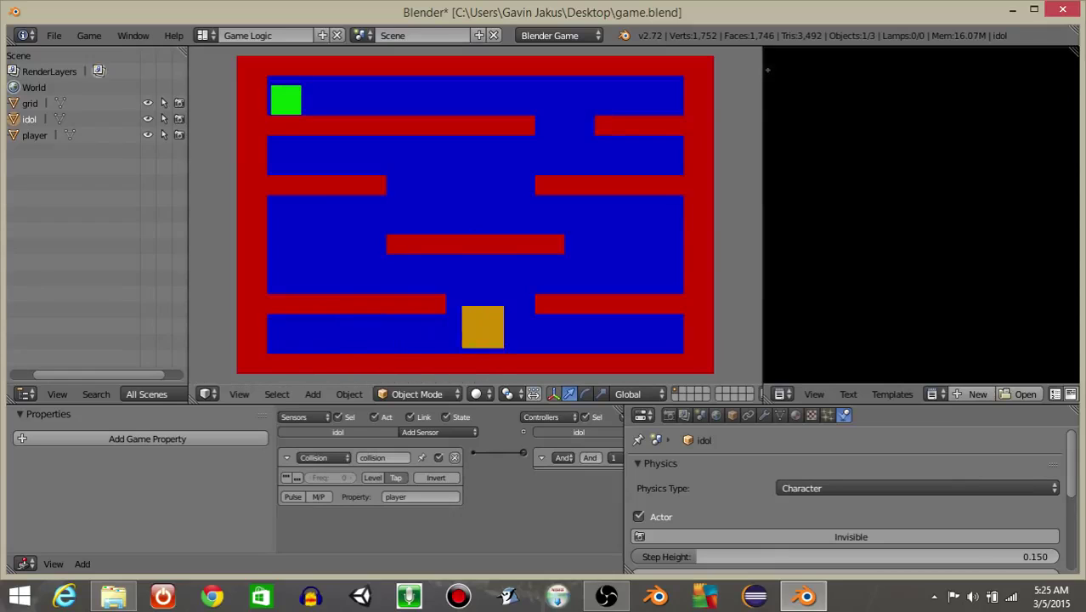
key(Left)
key(Up)
key(Right)
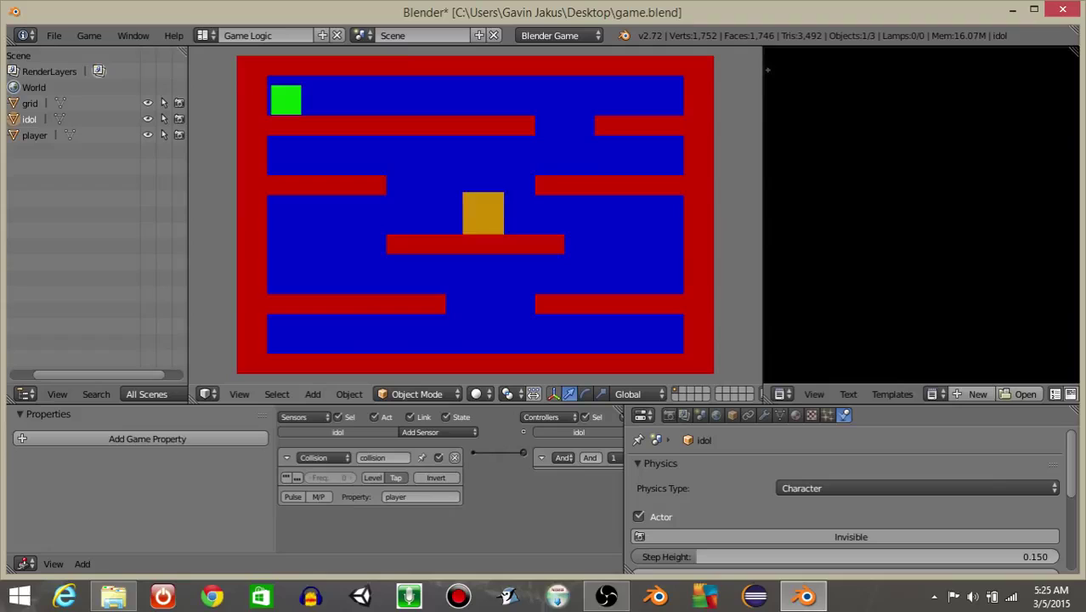
key(Up)
key(Right)
key(Up)
key(Left)
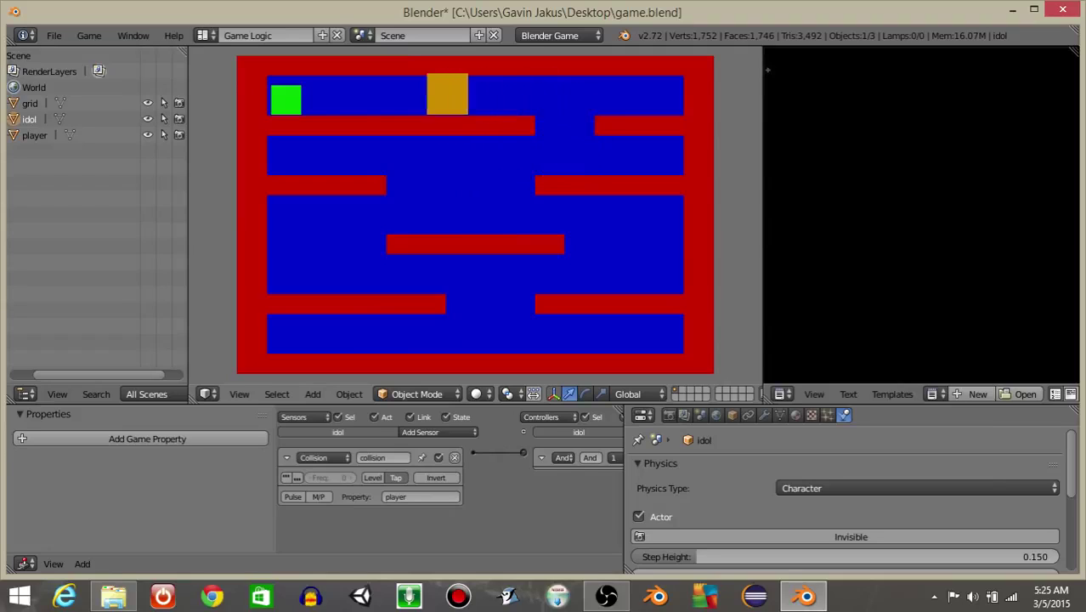
key(Right)
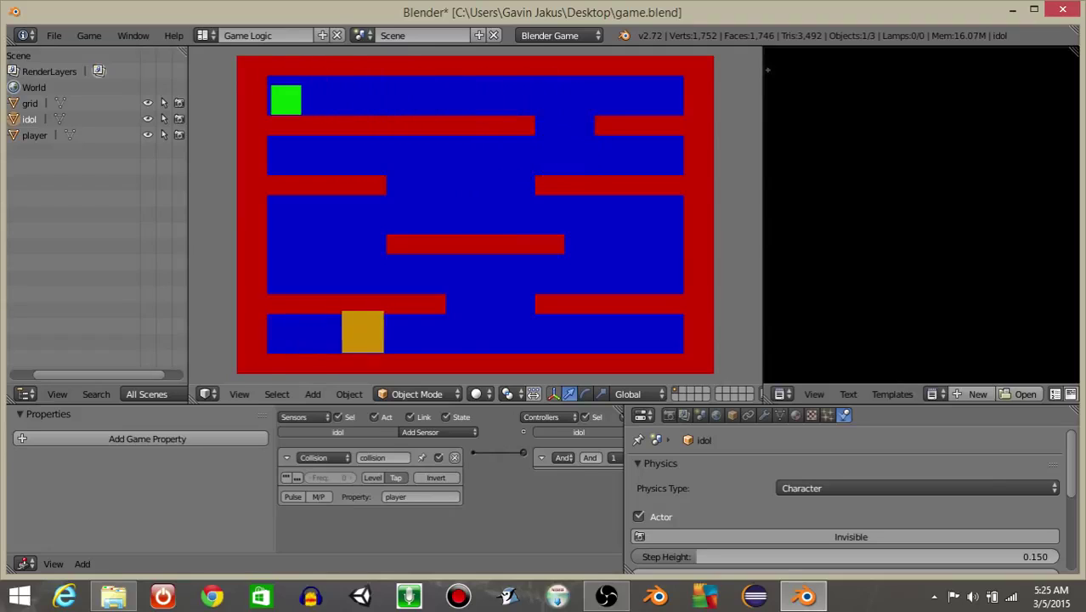
key(Left)
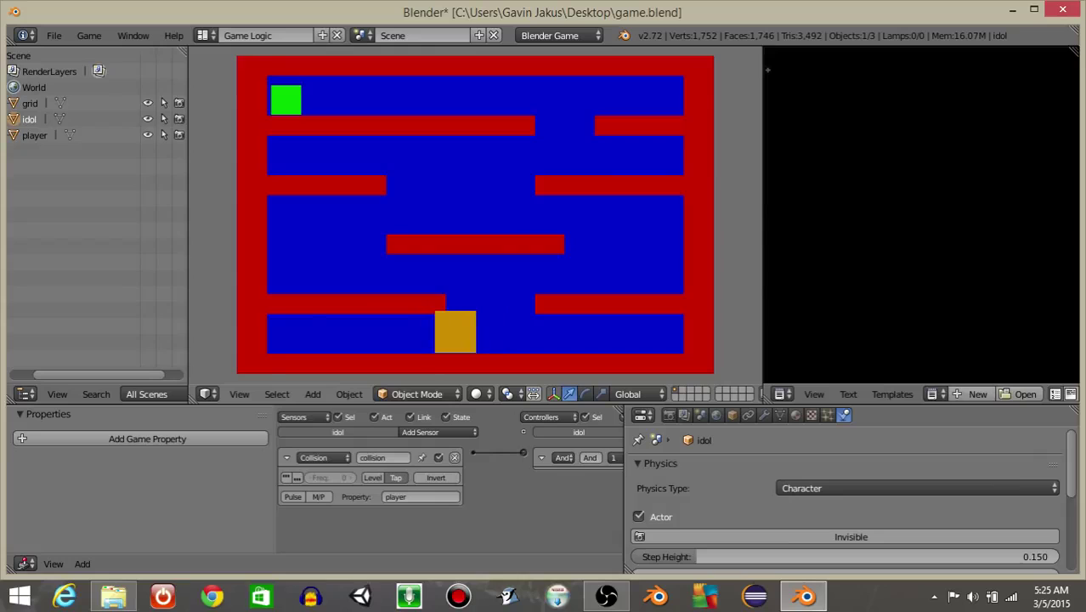
key(Escape)
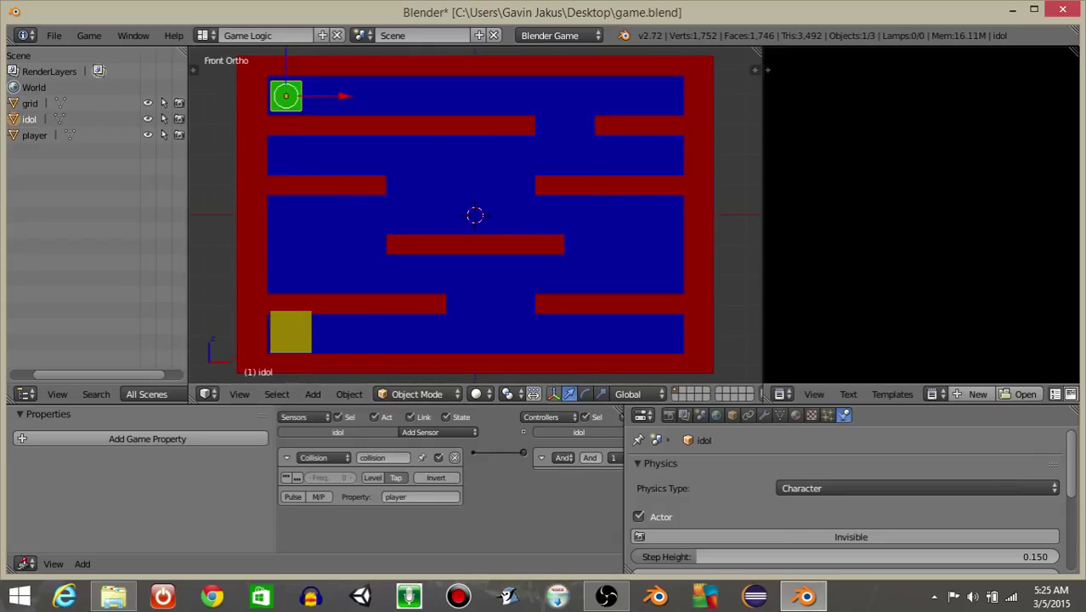
Save game.blend, then run a final test climbing the player toward the idol and stop.
click(53, 35)
click(90, 158)
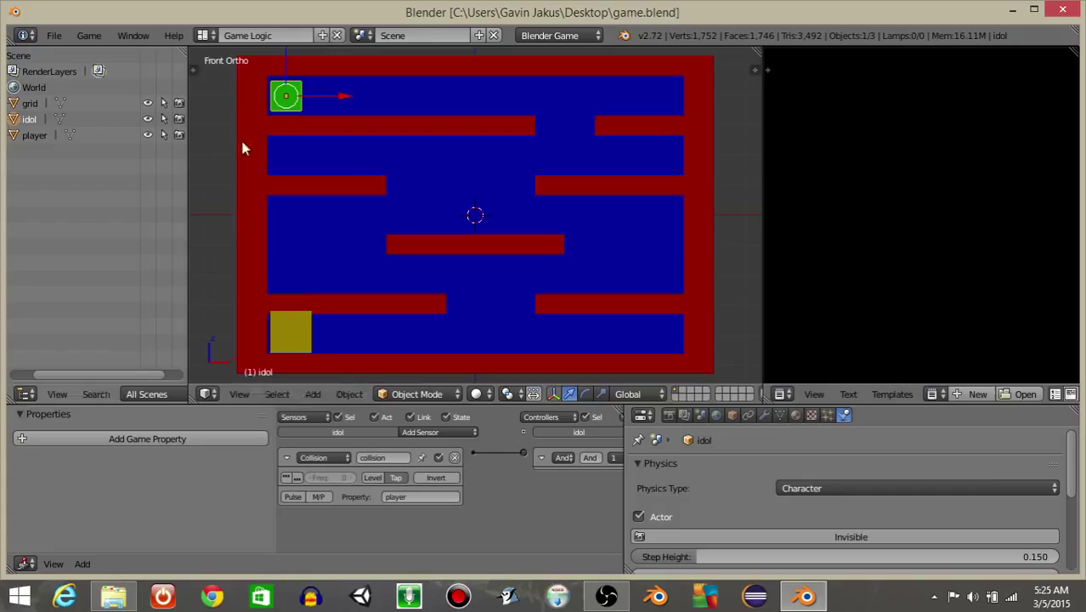
key(p)
key(Right)
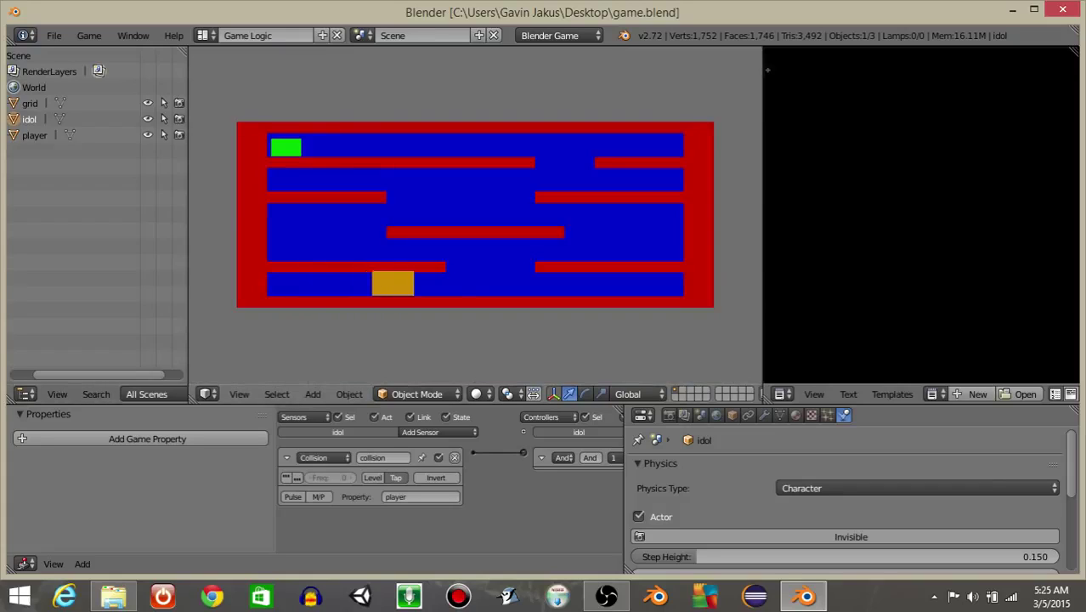
key(Up)
key(Left)
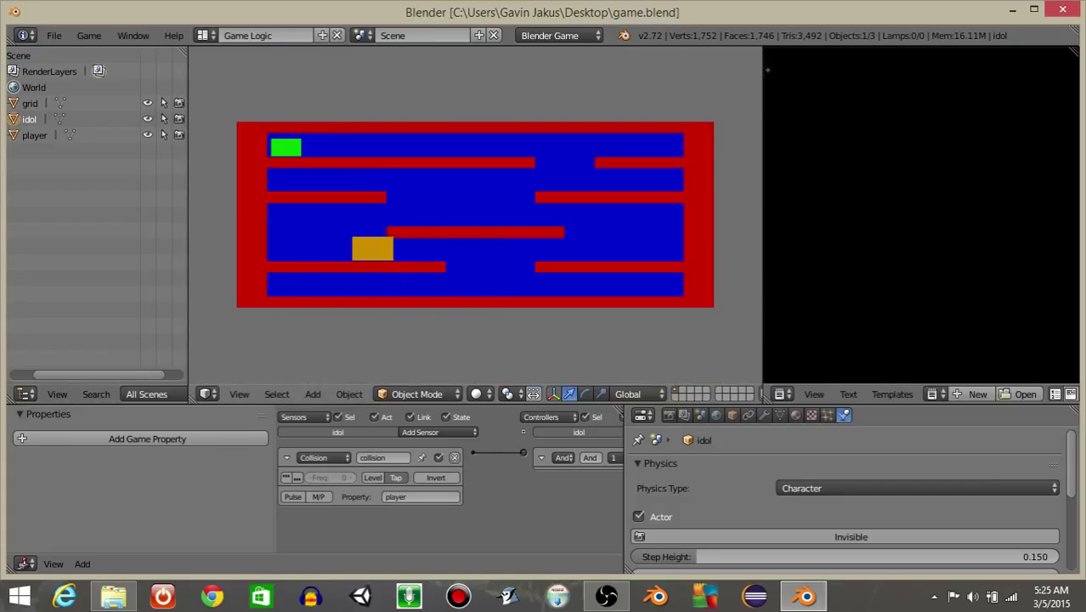
key(Up)
key(Right)
key(Up)
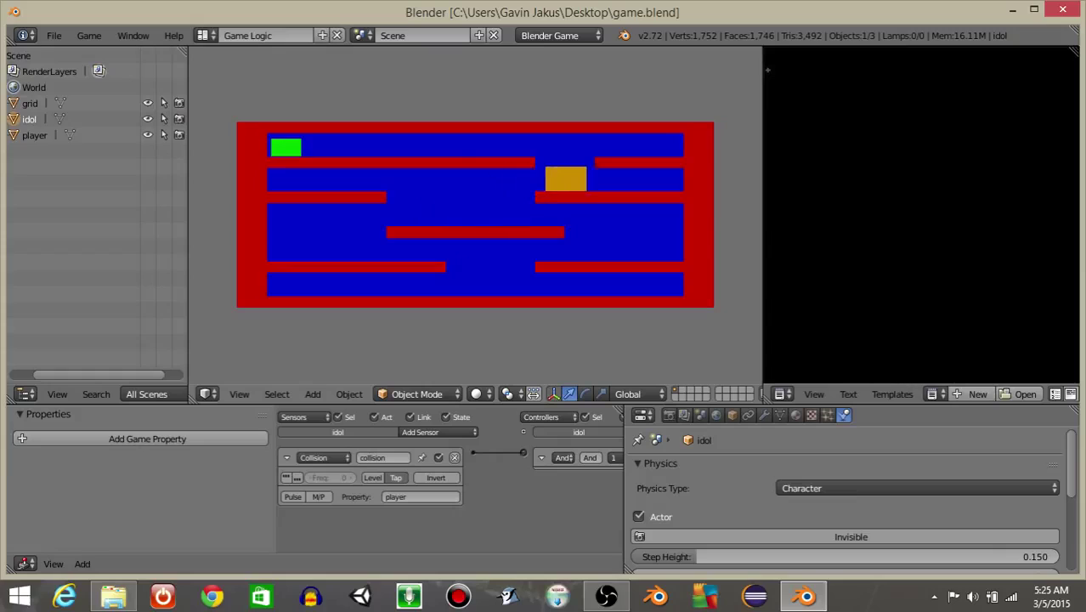
key(Left)
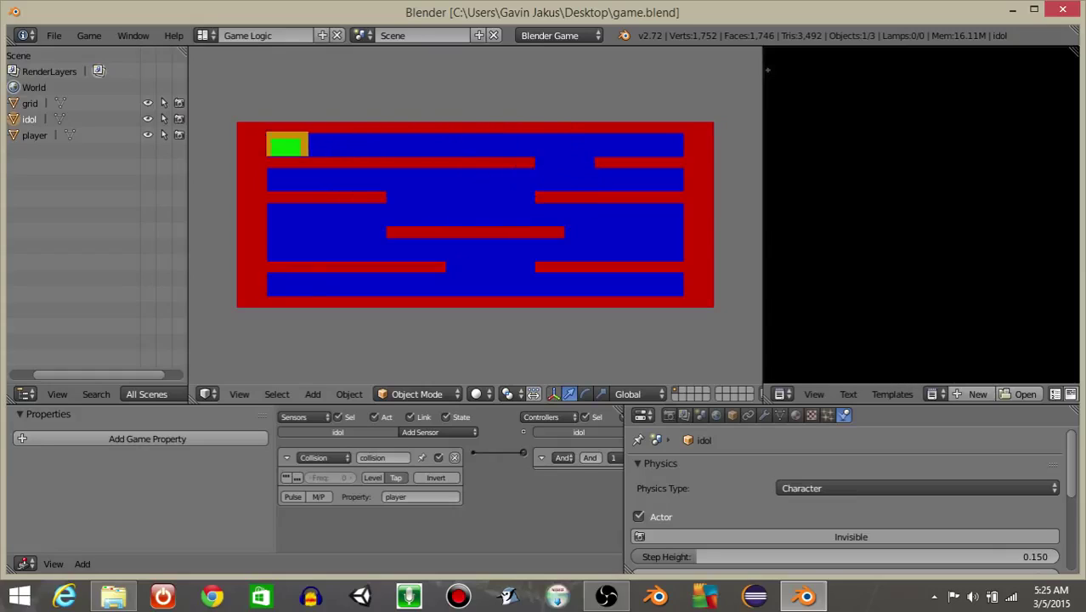
key(Escape)
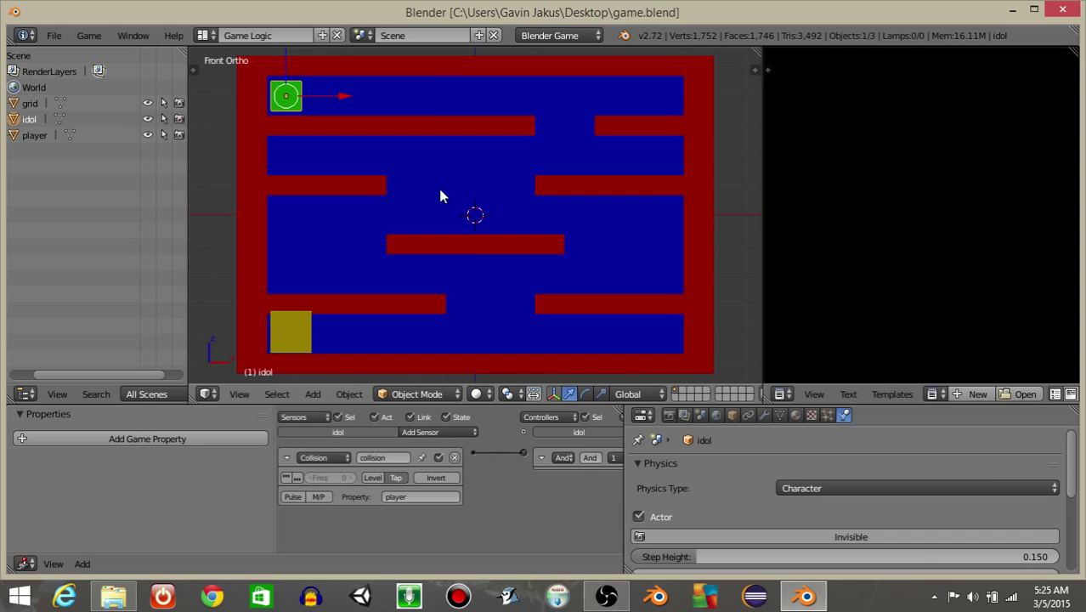